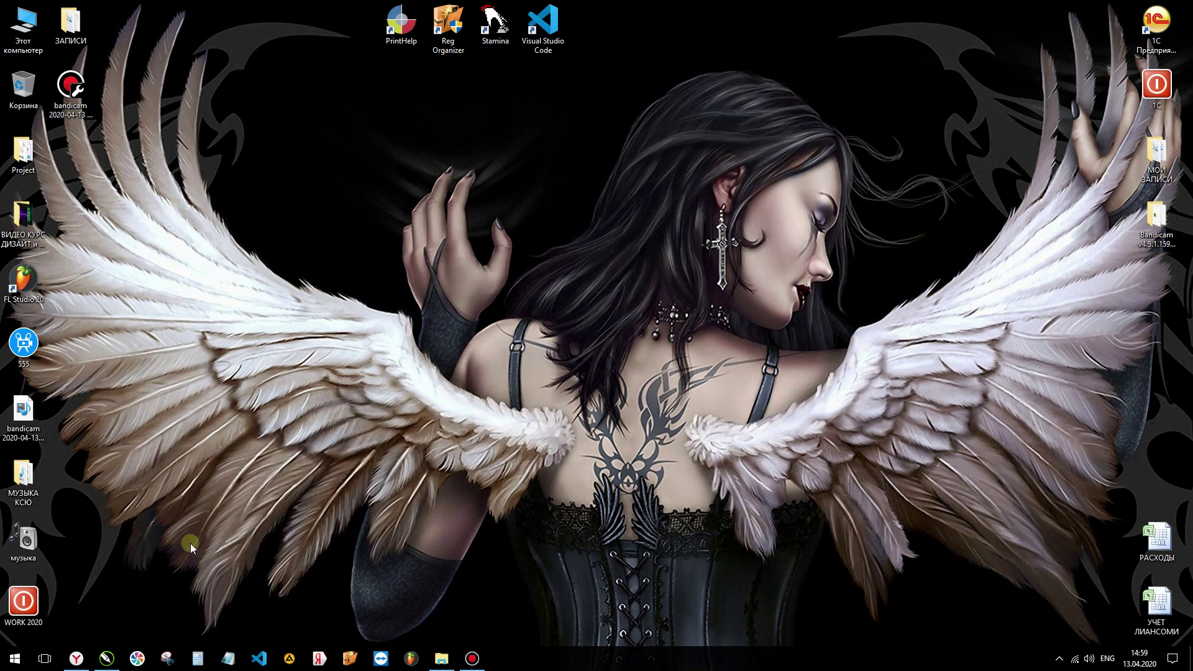
- Switch to the browser, open the Pixabay home page and look through its featured images
mouse_move(88, 662)
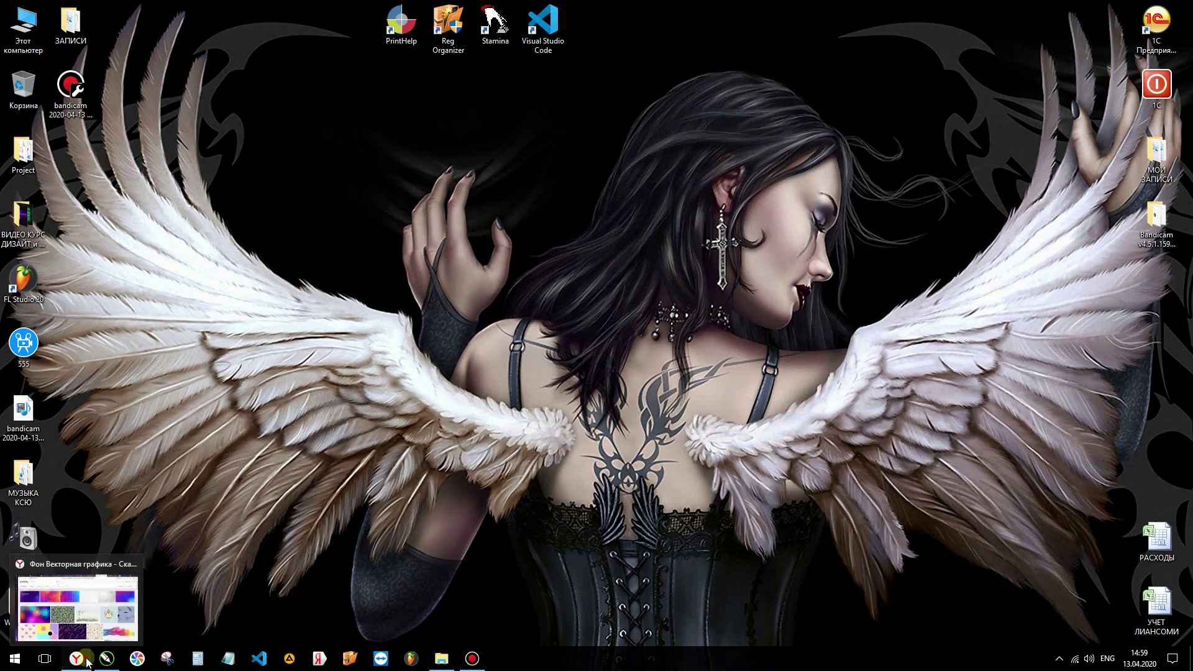
left_click(88, 663)
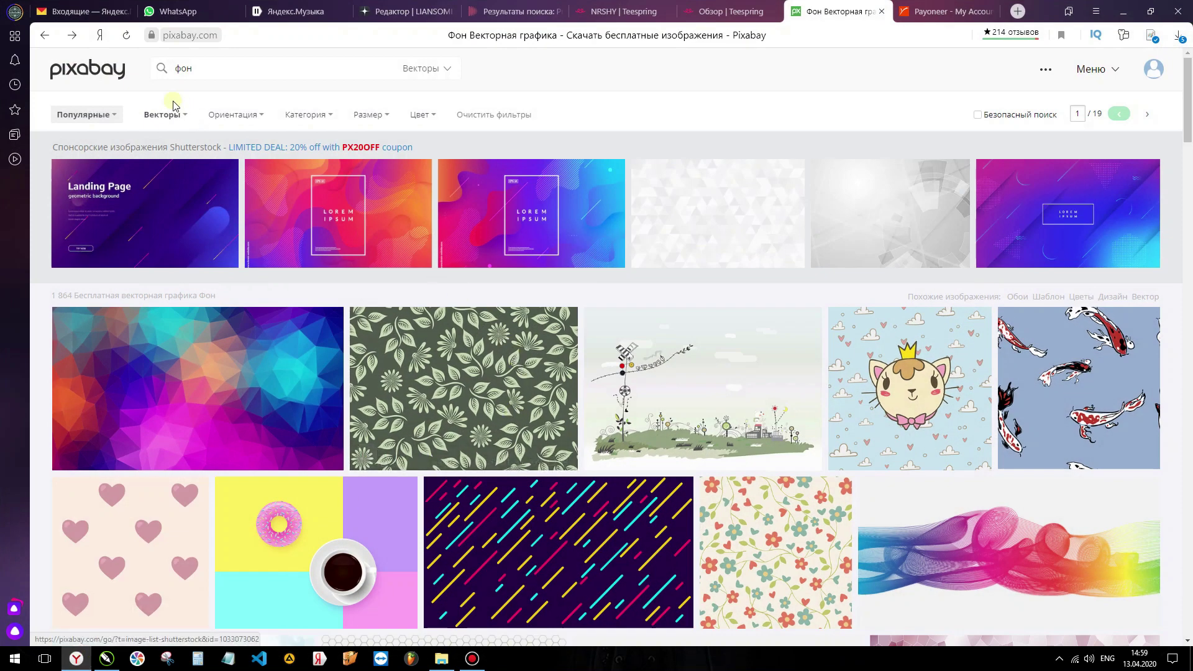
left_click(66, 80)
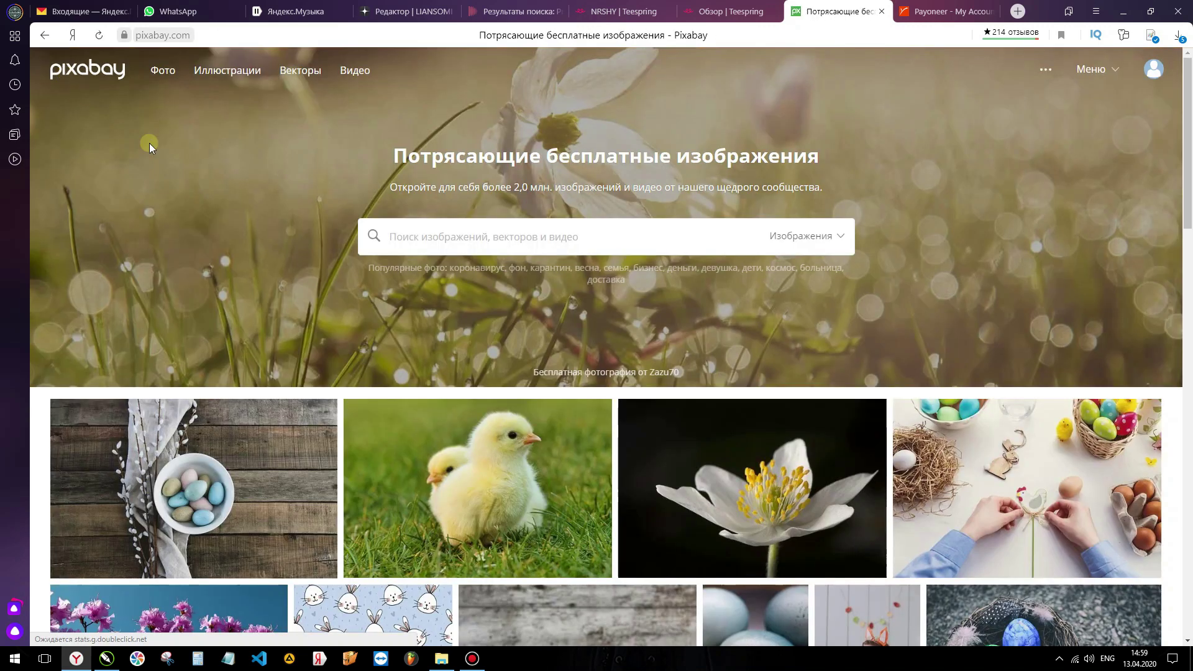
scroll(398, 280, "down", 8)
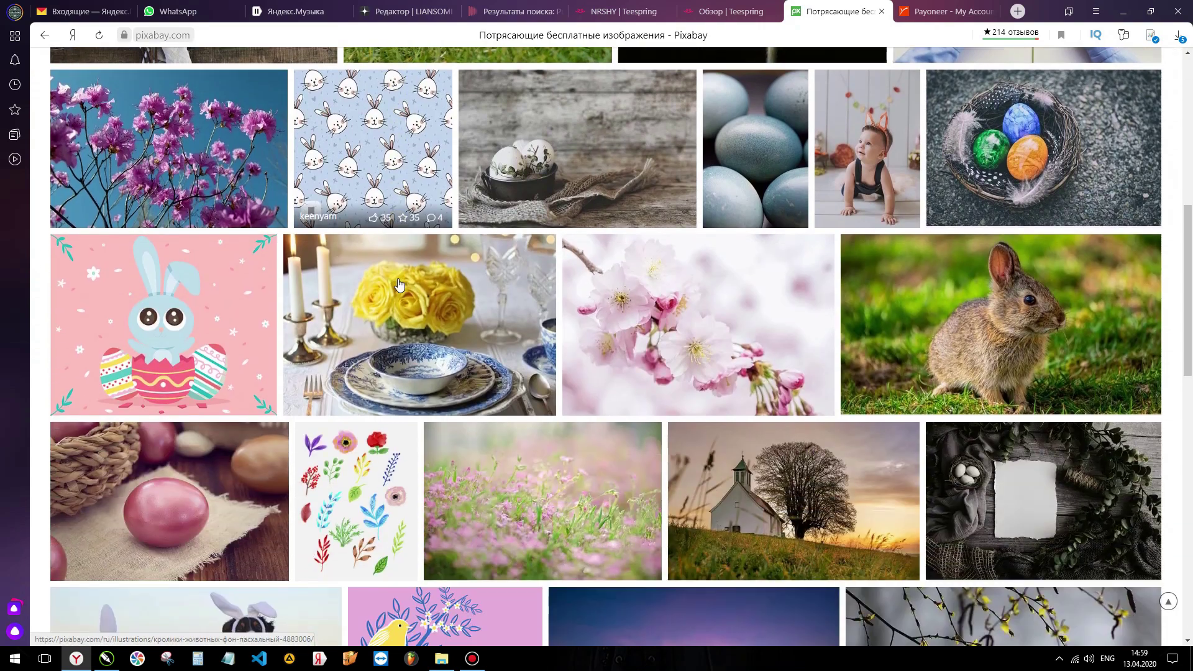
scroll(398, 284, "down", 5)
scroll(398, 284, "up", 13)
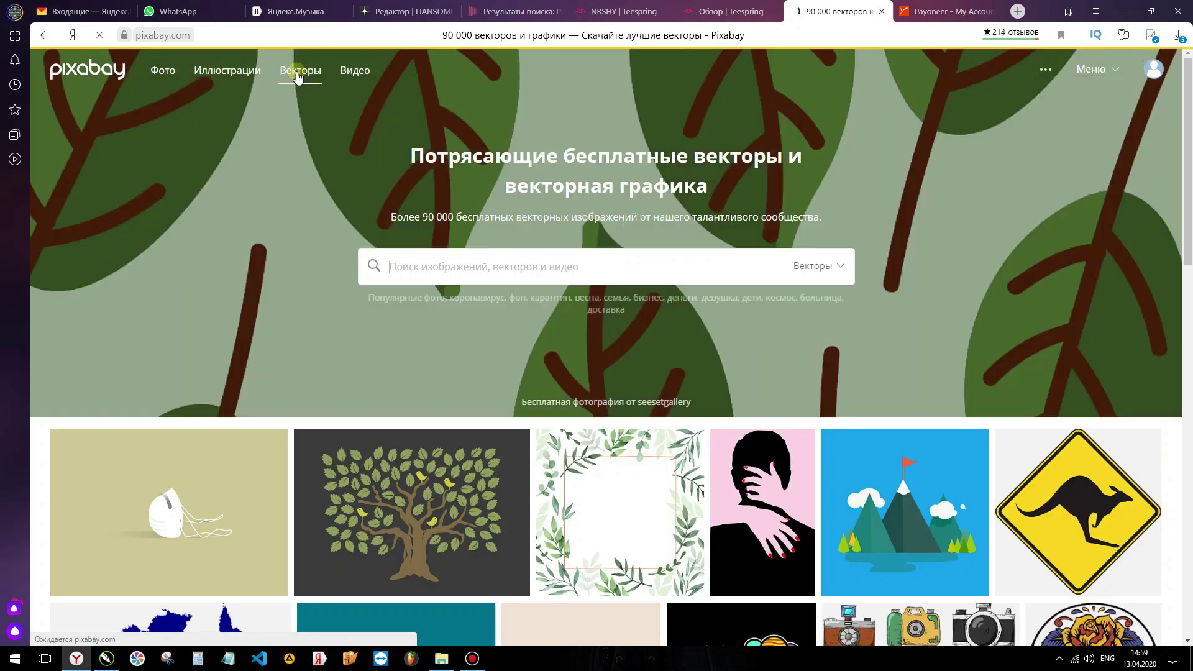
- Browse Pixabay's vector graphics section and open the page of the colourful Day of the Dead skull
scroll(521, 287, "down", 2)
scroll(521, 287, "down", 1)
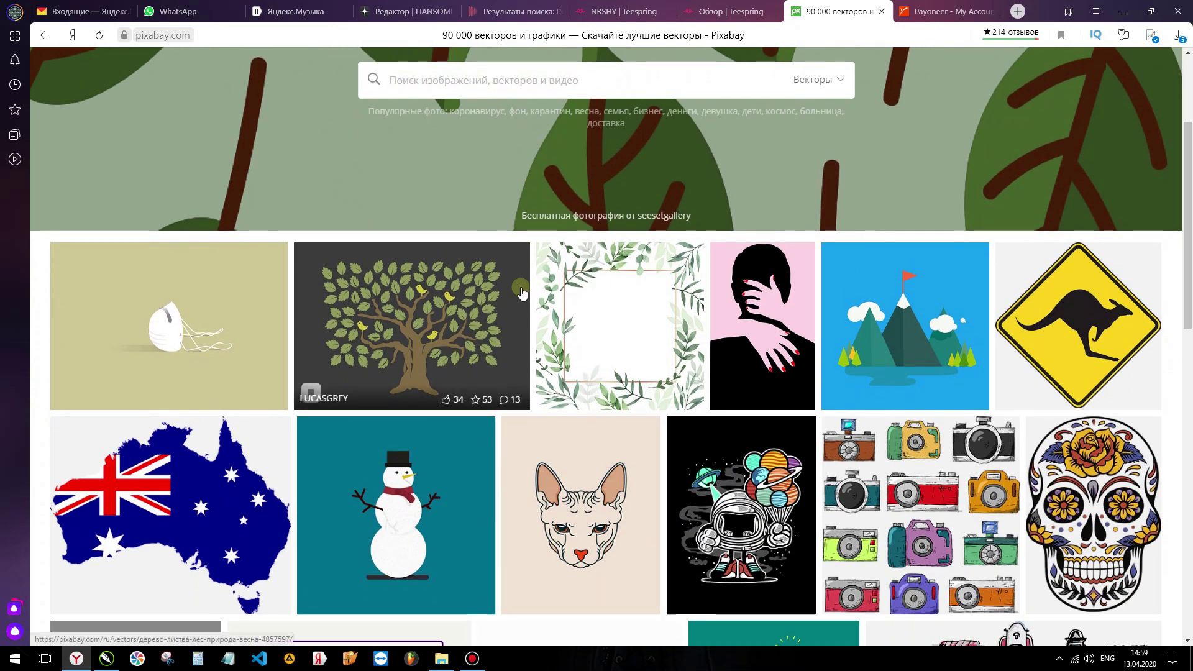
scroll(520, 289, "down", 1)
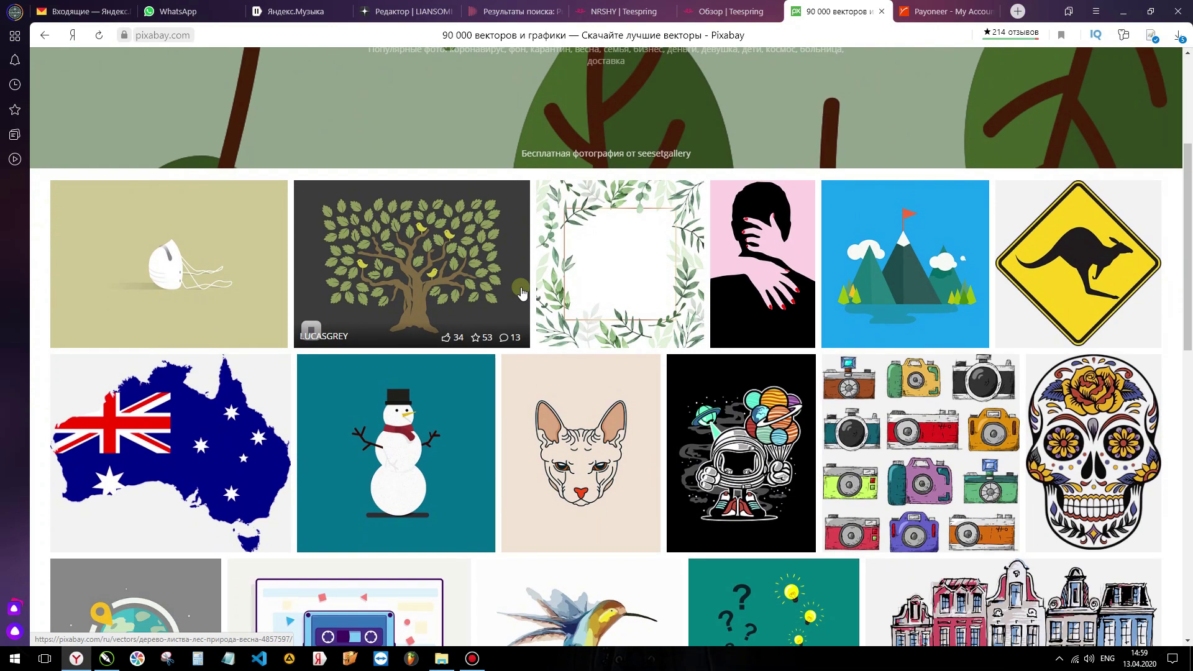
scroll(520, 292, "down", 2)
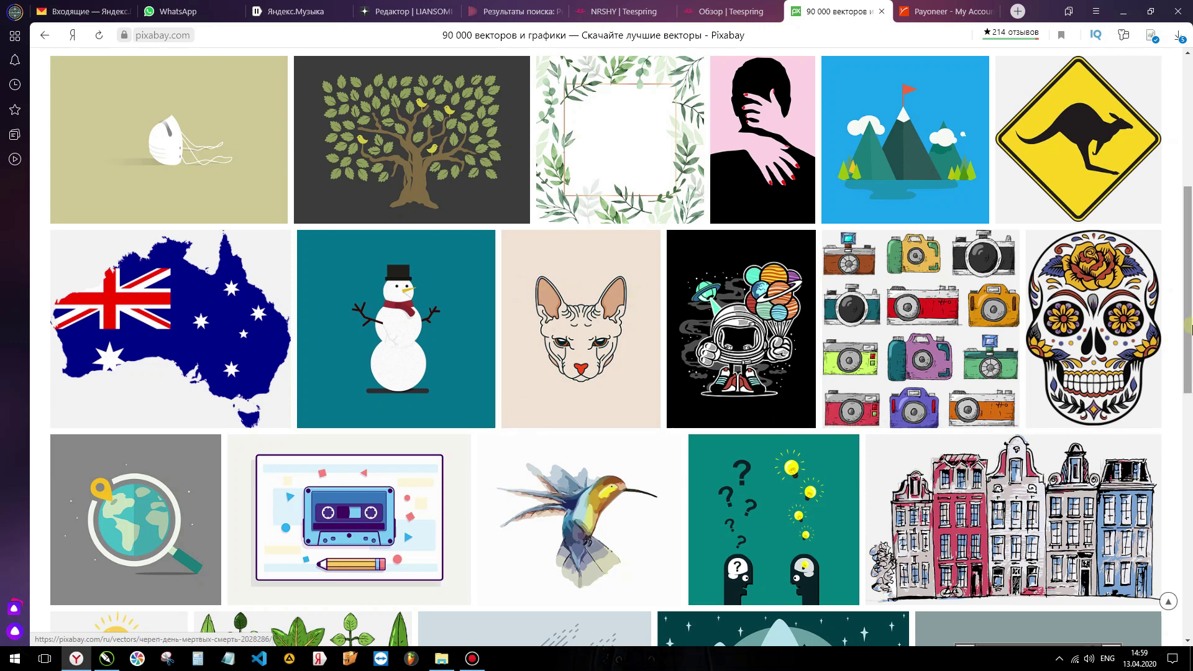
left_click(1100, 341)
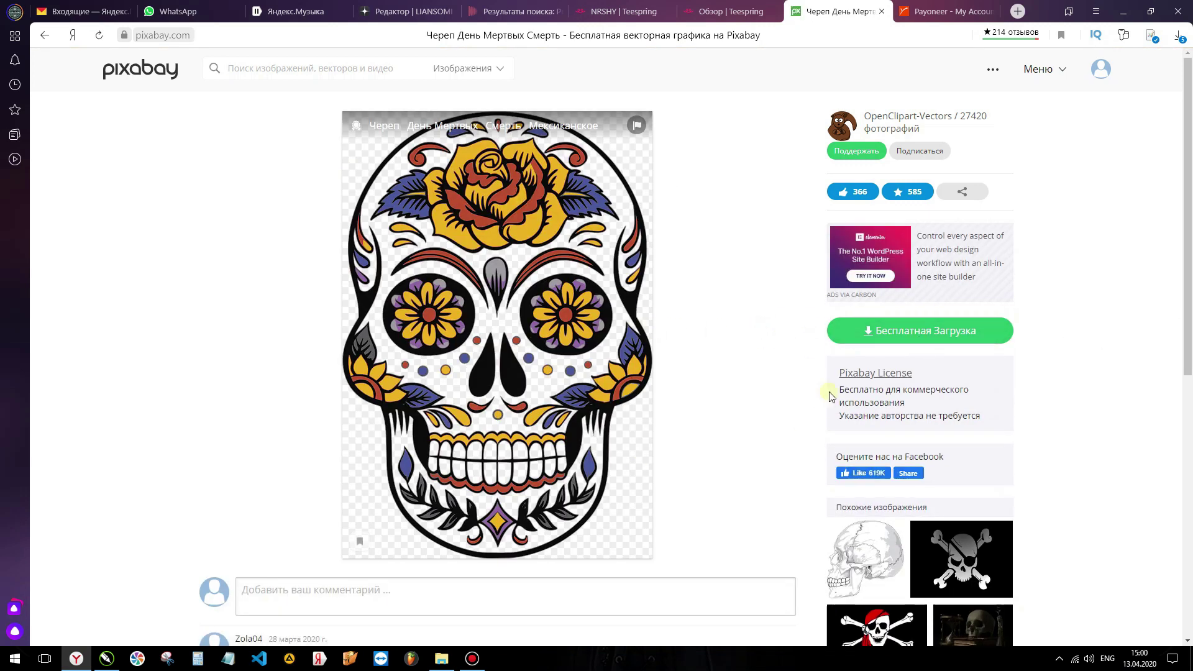
- Download the skull graphic as a 1331×1920 PNG
left_click(903, 335)
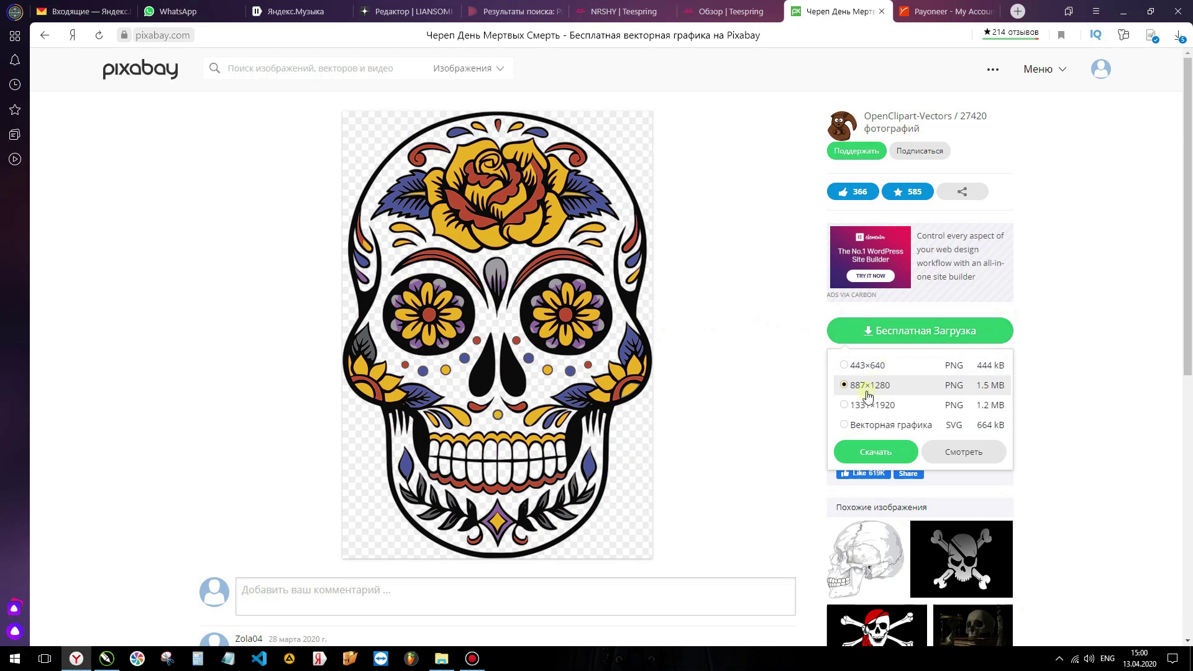
left_click(845, 405)
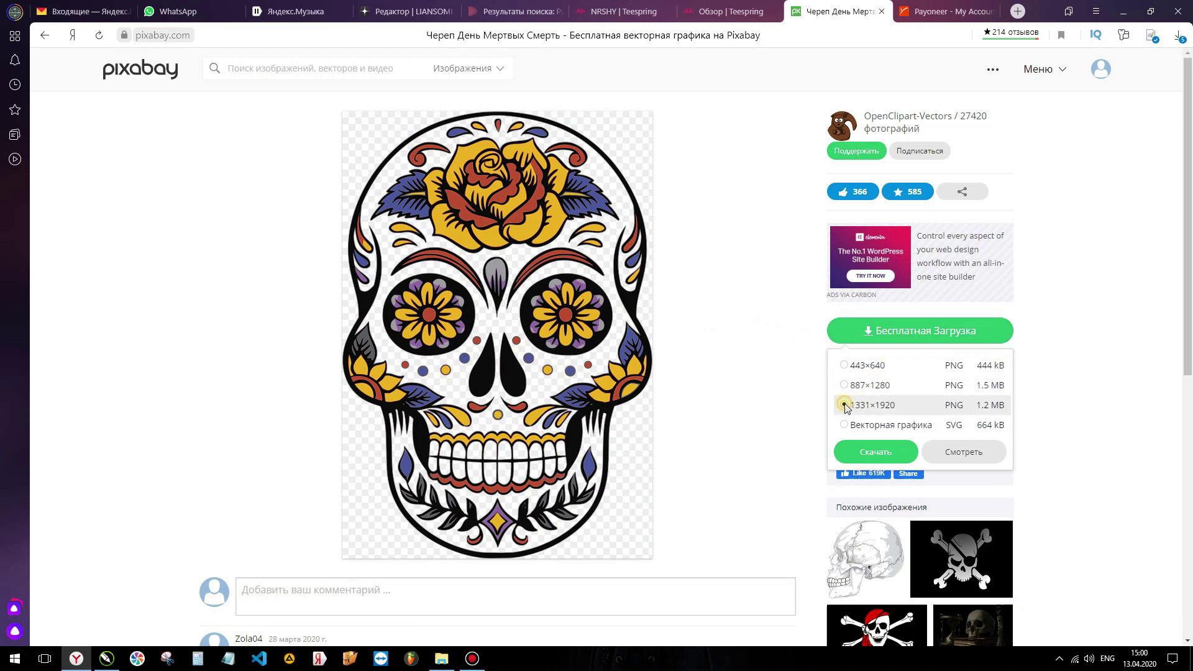
left_click(876, 452)
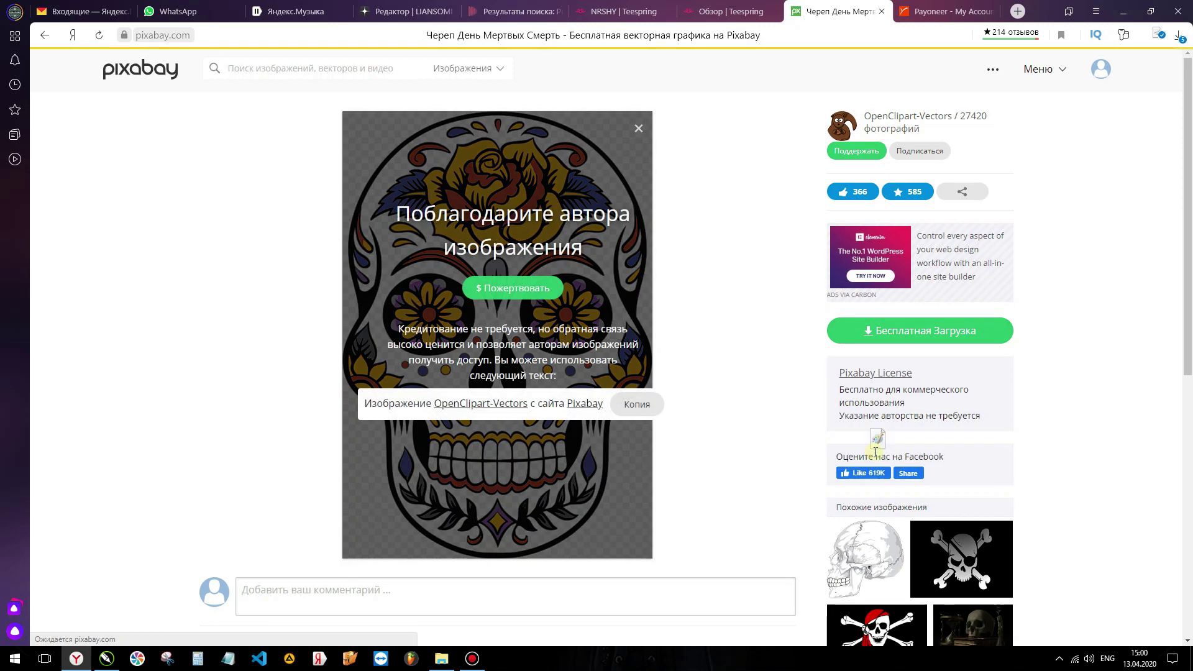
- Show the downloaded skull-2028286 file in its folder and place it into the open CorelDRAW document
left_click(1179, 36)
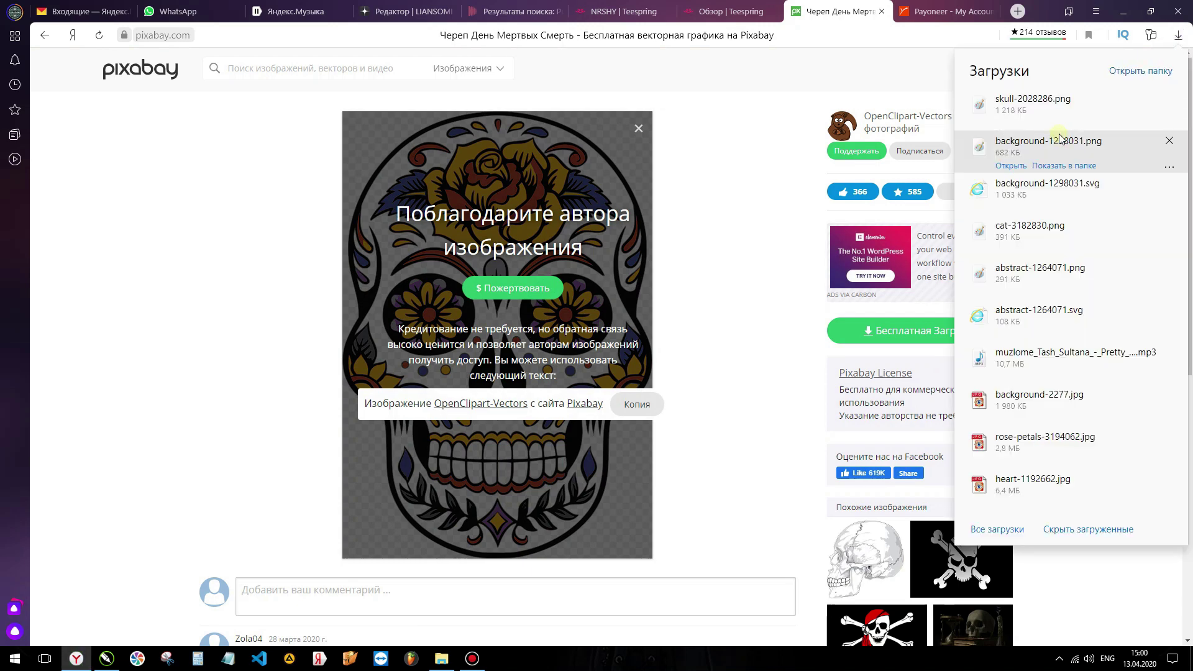
left_click(1063, 124)
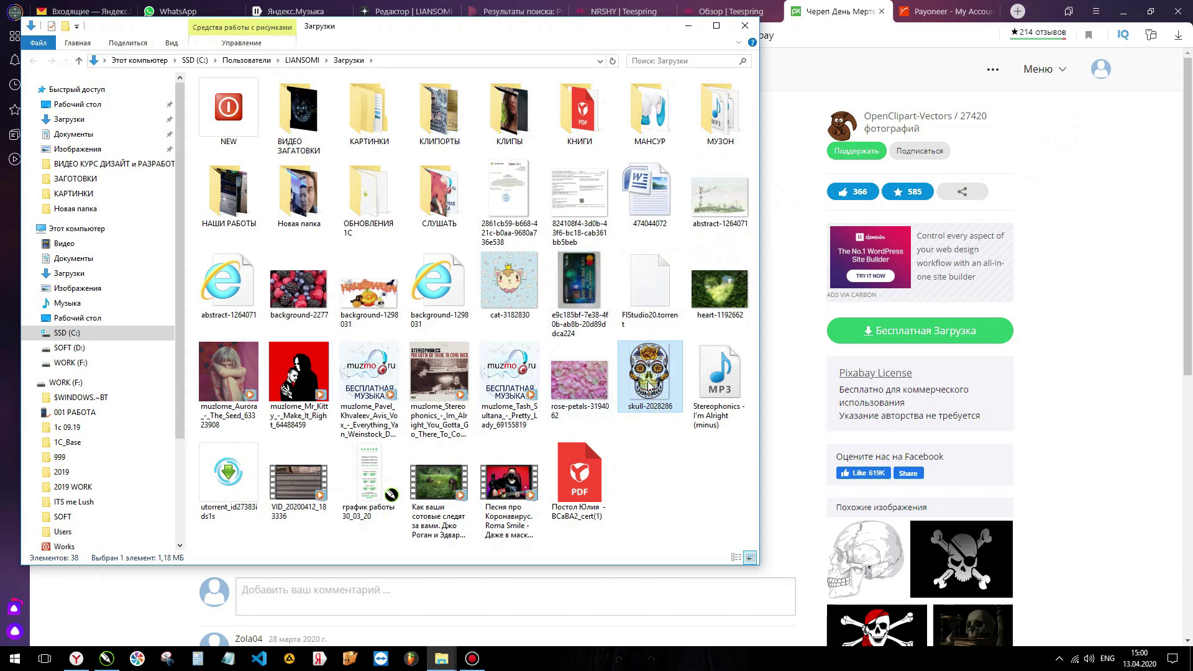
left_click_drag(649, 378, 555, 335)
scroll(555, 336, "down", 5)
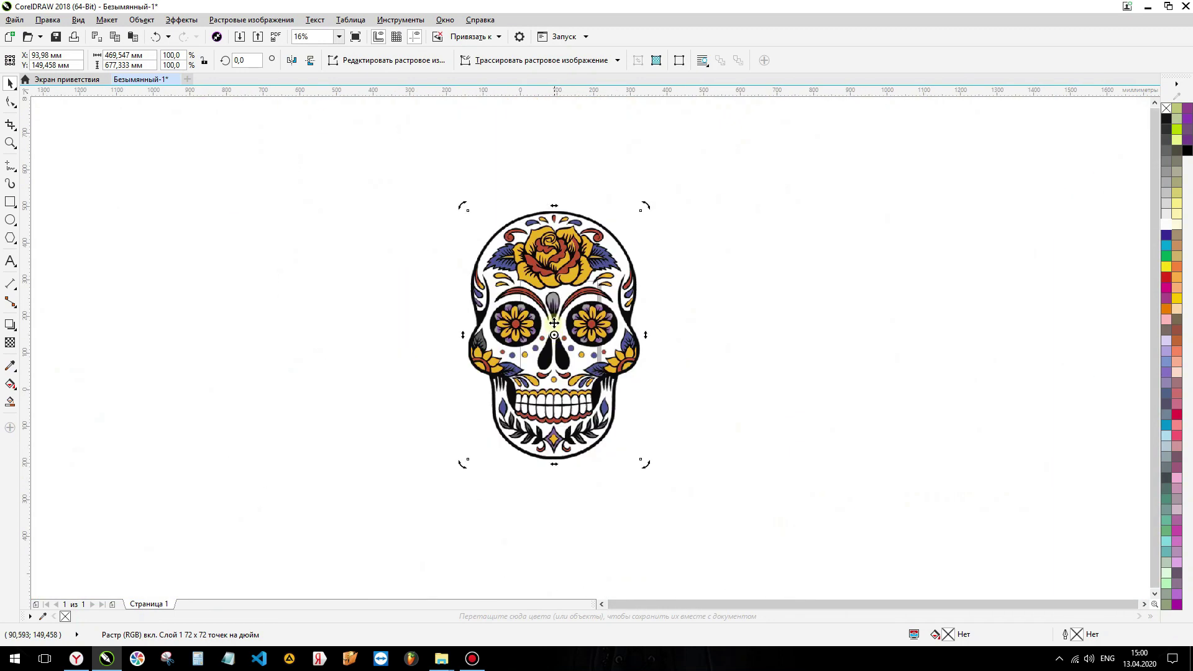
- Centre the skull bitmap on the page and vectorize it with Quick Trace, reducing the bitmap size for the trace
left_click(701, 288)
left_click(562, 338)
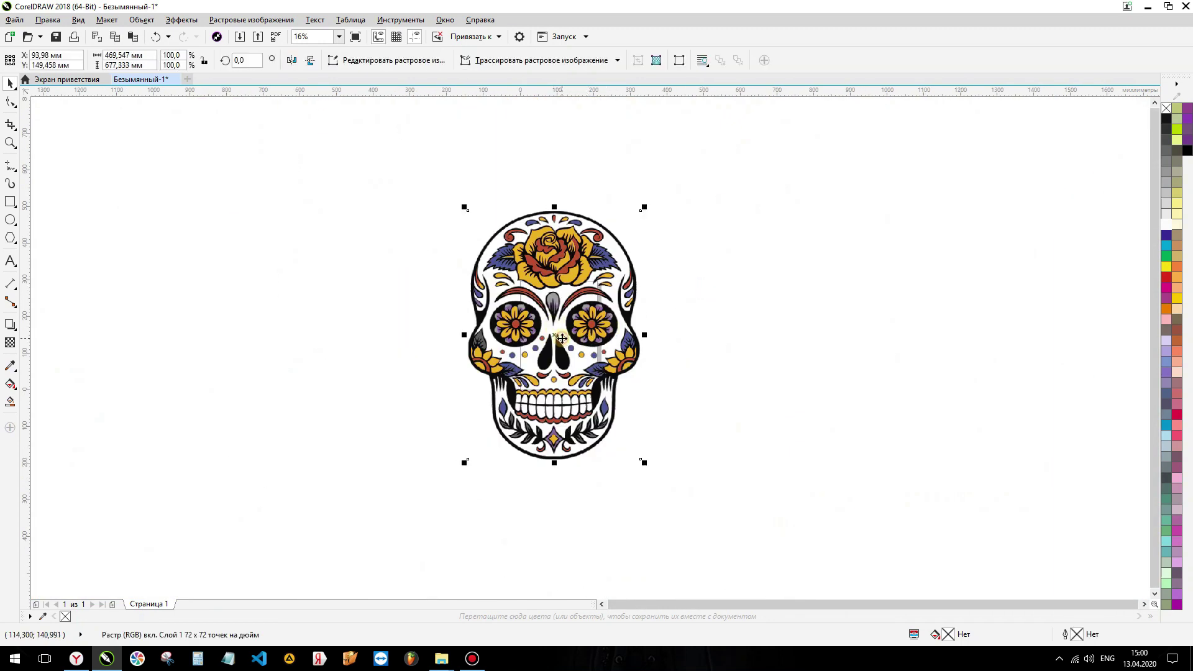
left_click_drag(562, 338, 565, 339)
left_click(519, 60)
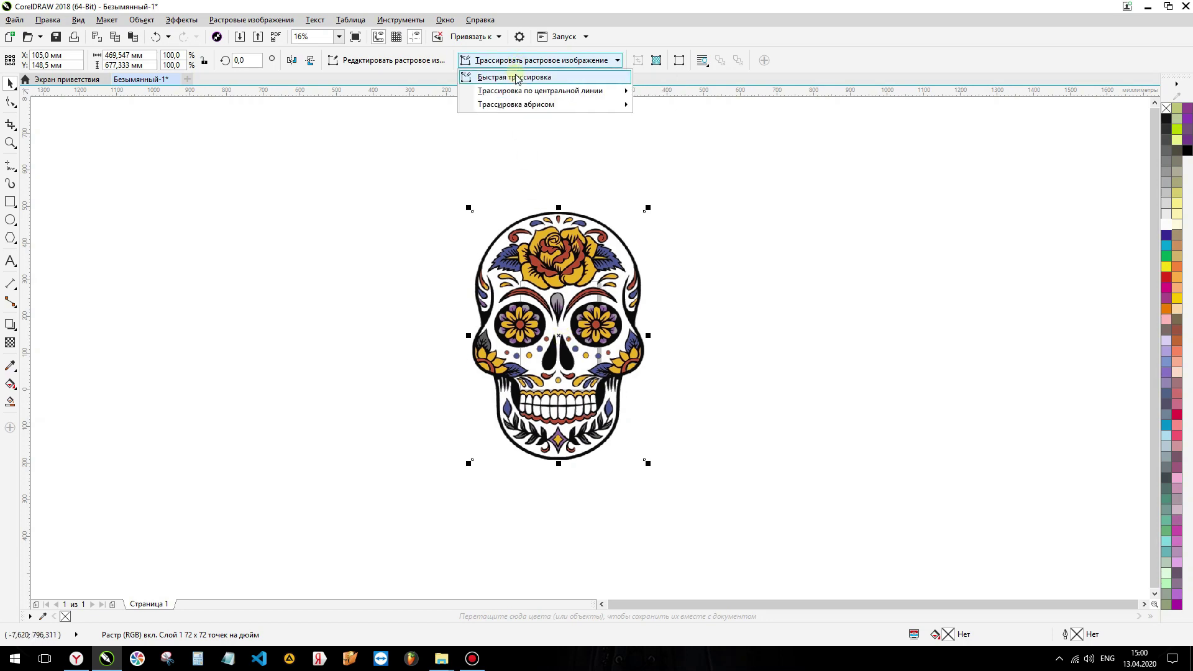
left_click(516, 78)
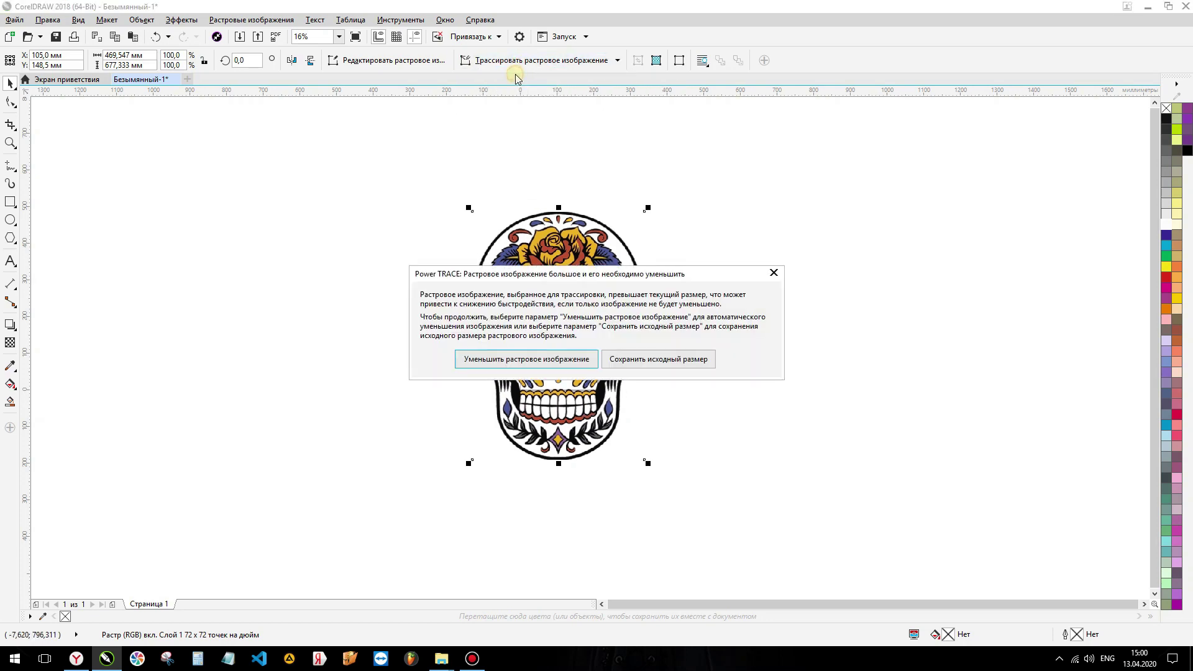
left_click(538, 360)
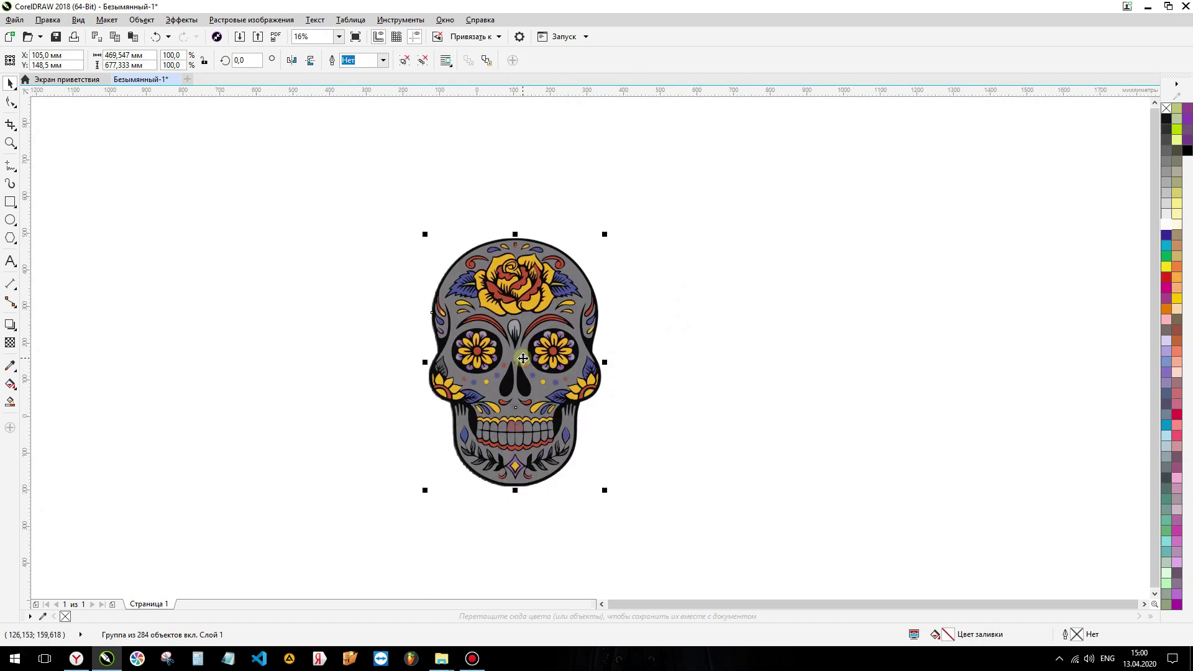
- Move the traced skull aside, compare it with the source image and delete the original bitmap
left_click_drag(522, 358, 721, 373)
scroll(777, 348, "up", 5)
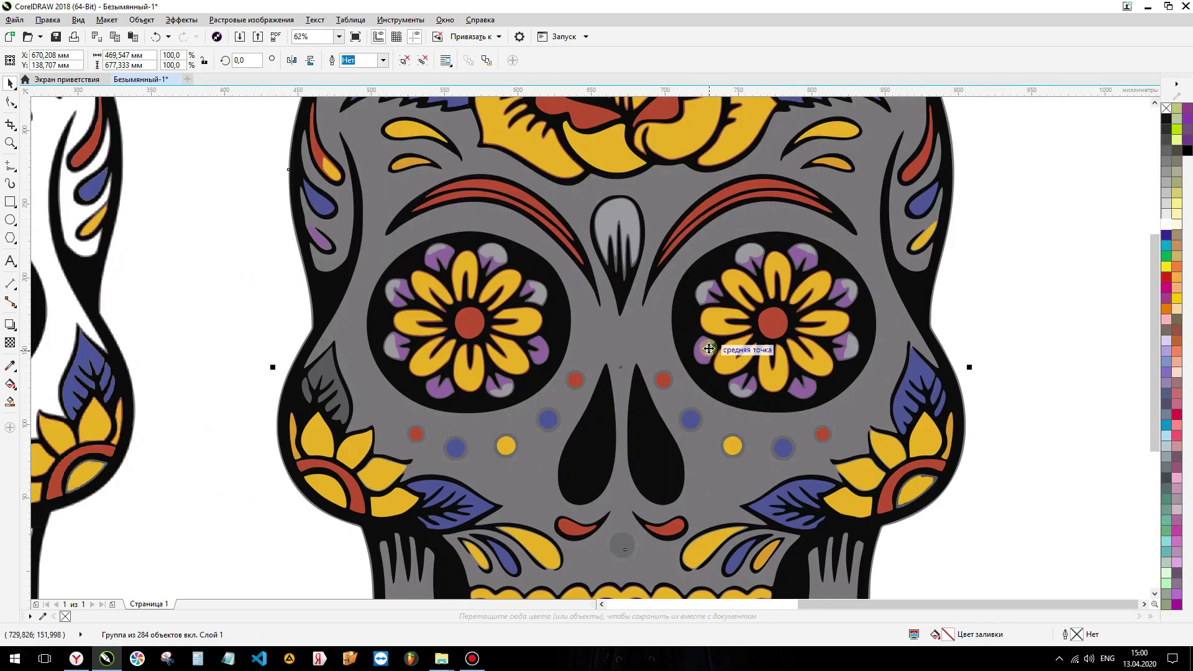
scroll(709, 348, "down", 5)
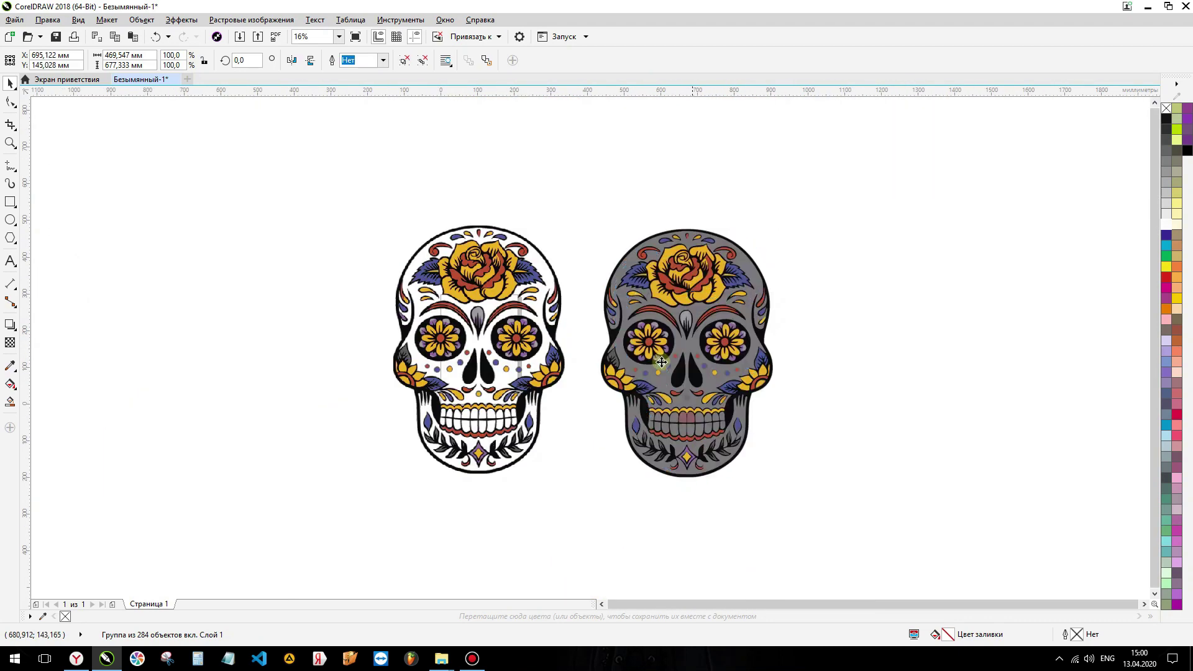
left_click(467, 357)
key("Delete")
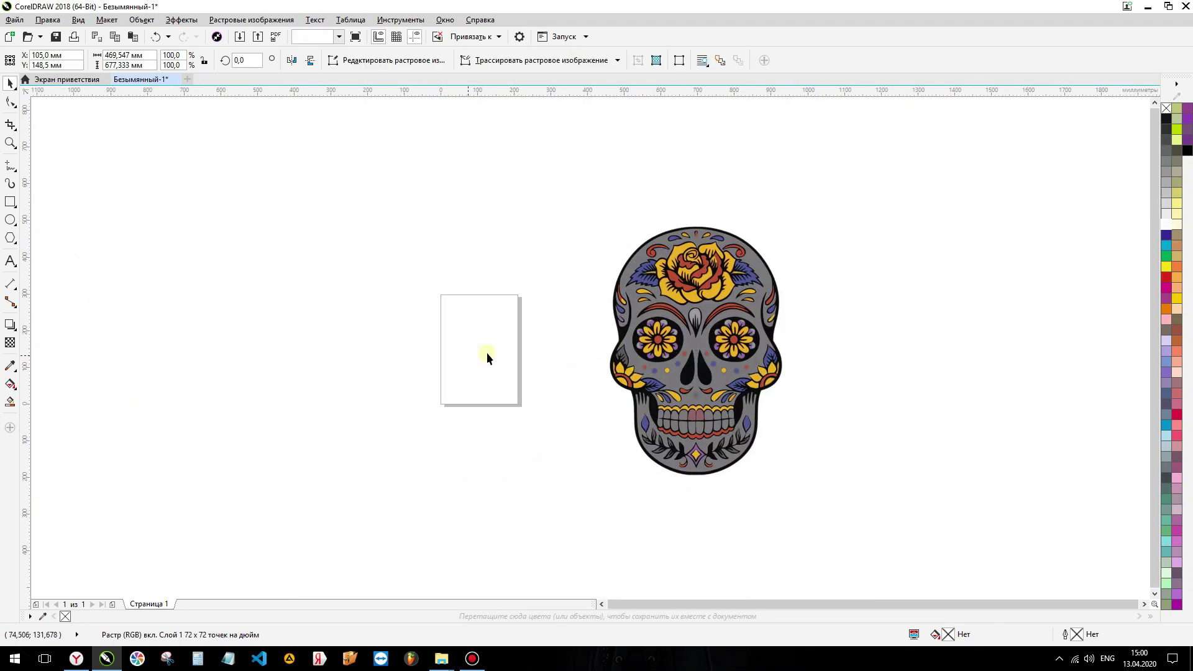
- Select the traced skull group and move it back over the page
left_click(696, 351)
left_click_drag(838, 192, 540, 511)
left_click_drag(605, 367, 481, 351)
scroll(481, 350, "up", 2)
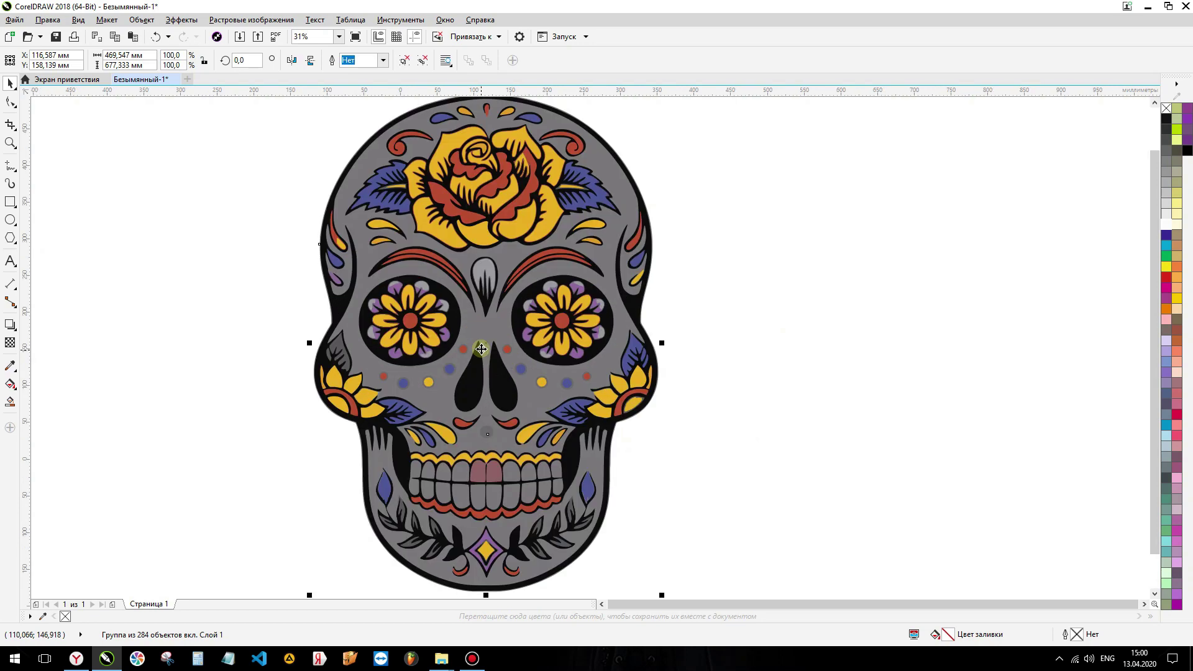
- Ungroup the traced skull and fill the grey upper face shape with white
left_click(405, 63)
left_click(237, 228)
left_click(346, 194)
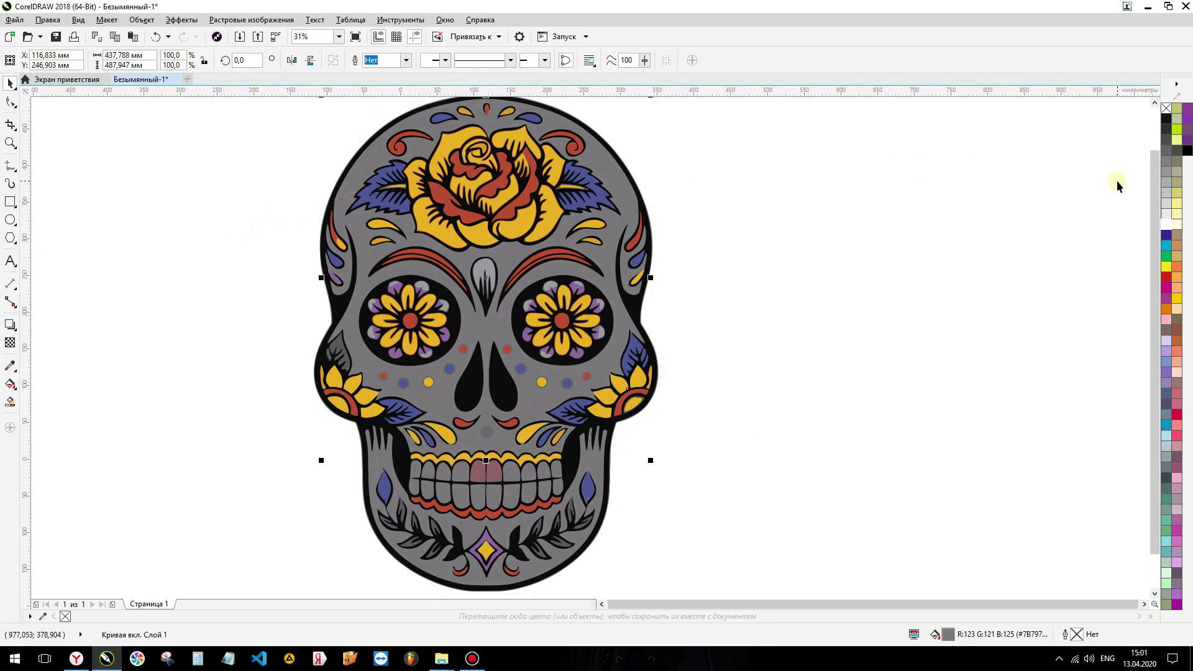
left_click(1166, 225)
left_click(604, 469)
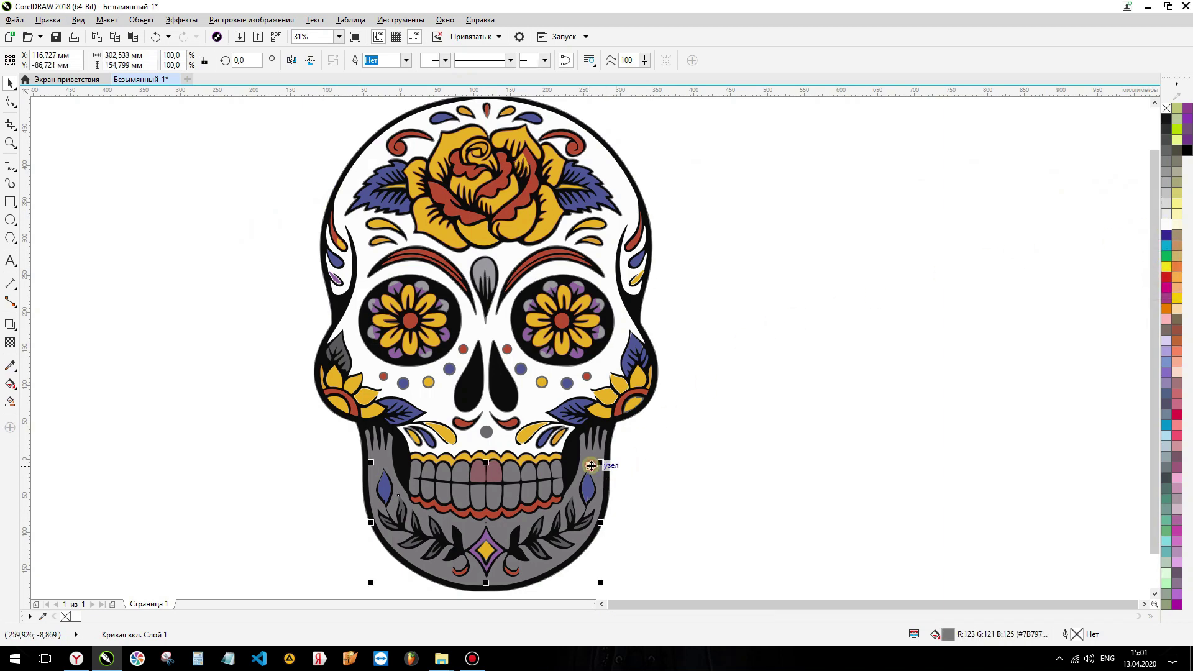
left_click(1178, 224)
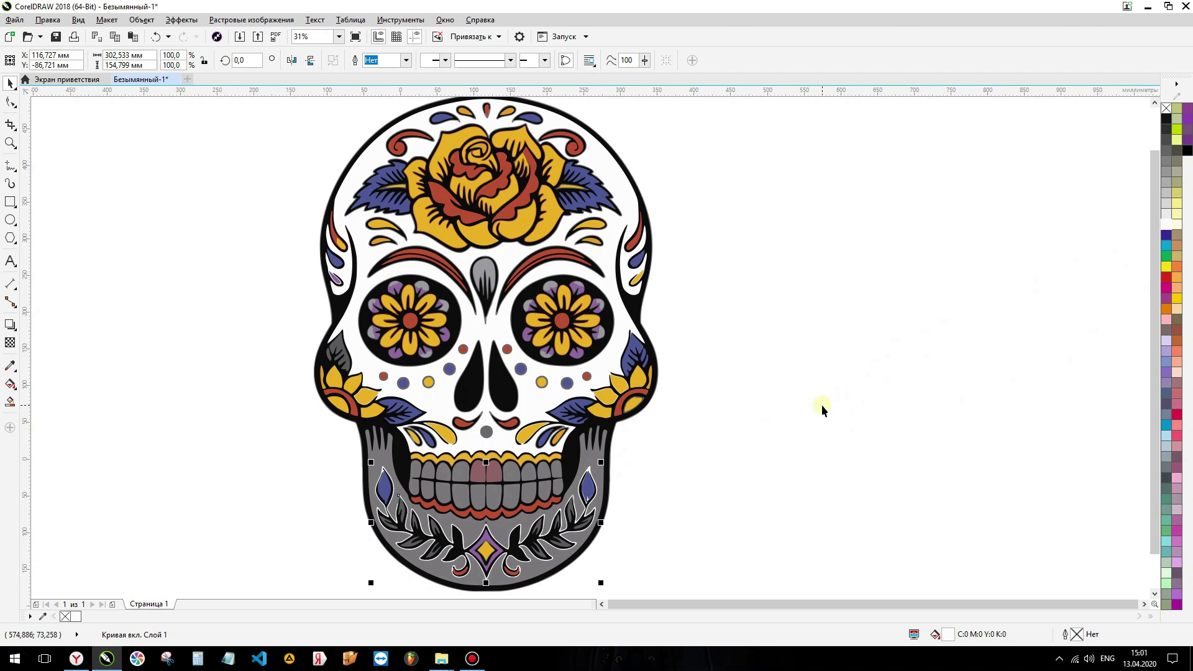
key("ctrl+z")
key("ctrl+z")
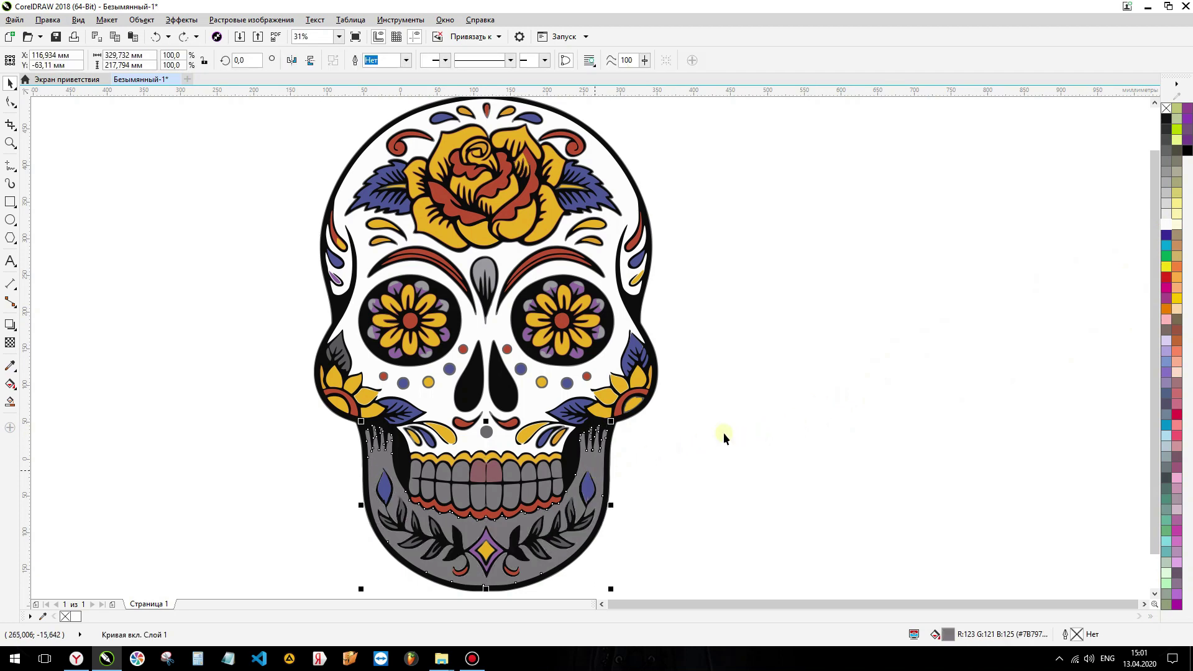
- Fill the grey lower jaw shape and the group of teeth shapes with white
left_click(1177, 224)
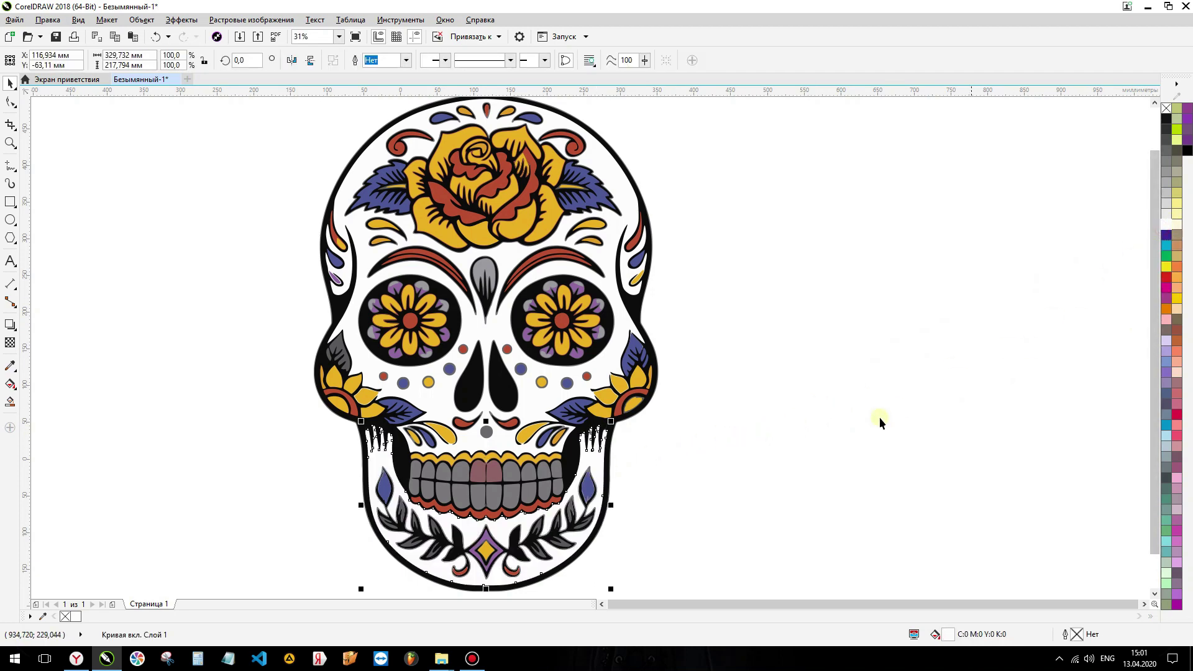
left_click(710, 449)
left_click_drag(611, 470, 407, 519)
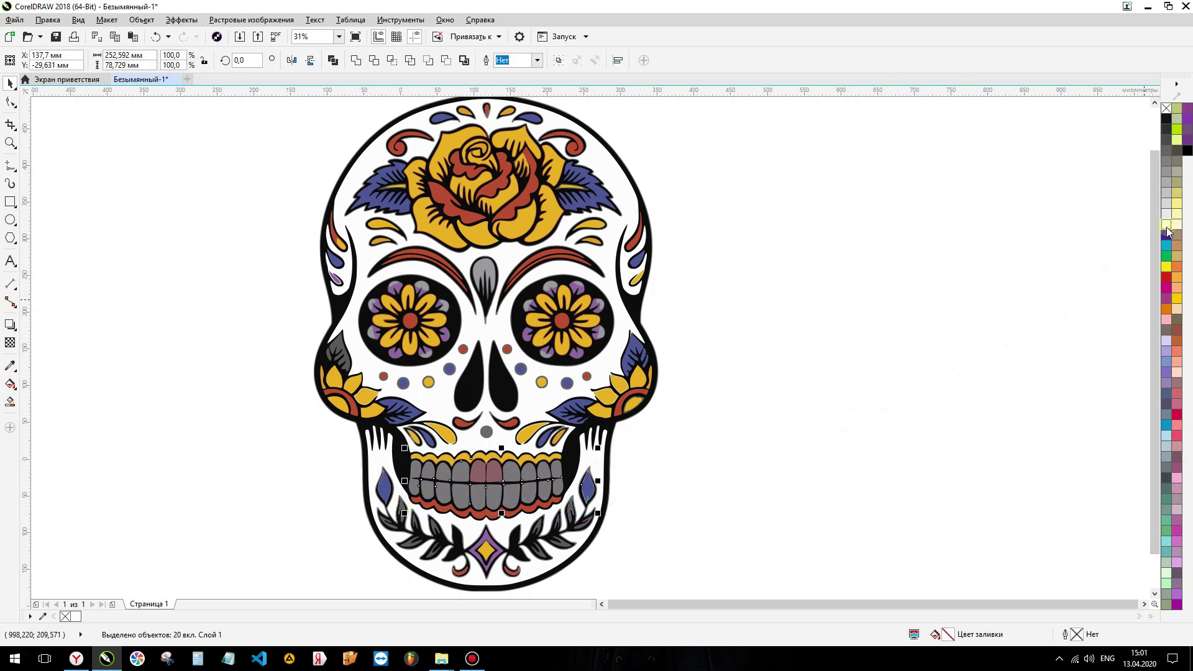
left_click(1167, 227)
left_click(815, 411)
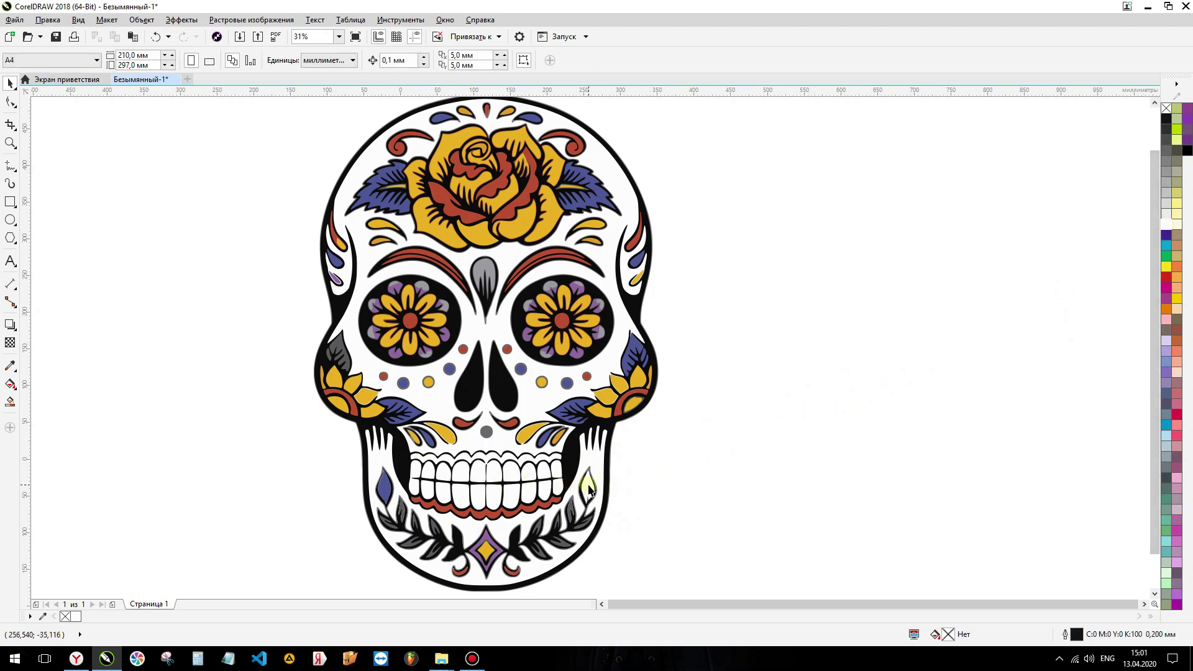
- Copy the blue of the jaw's left diamond-shaped ornament onto the white matching ornament on the right with the Color Eyedropper
left_click(10, 365)
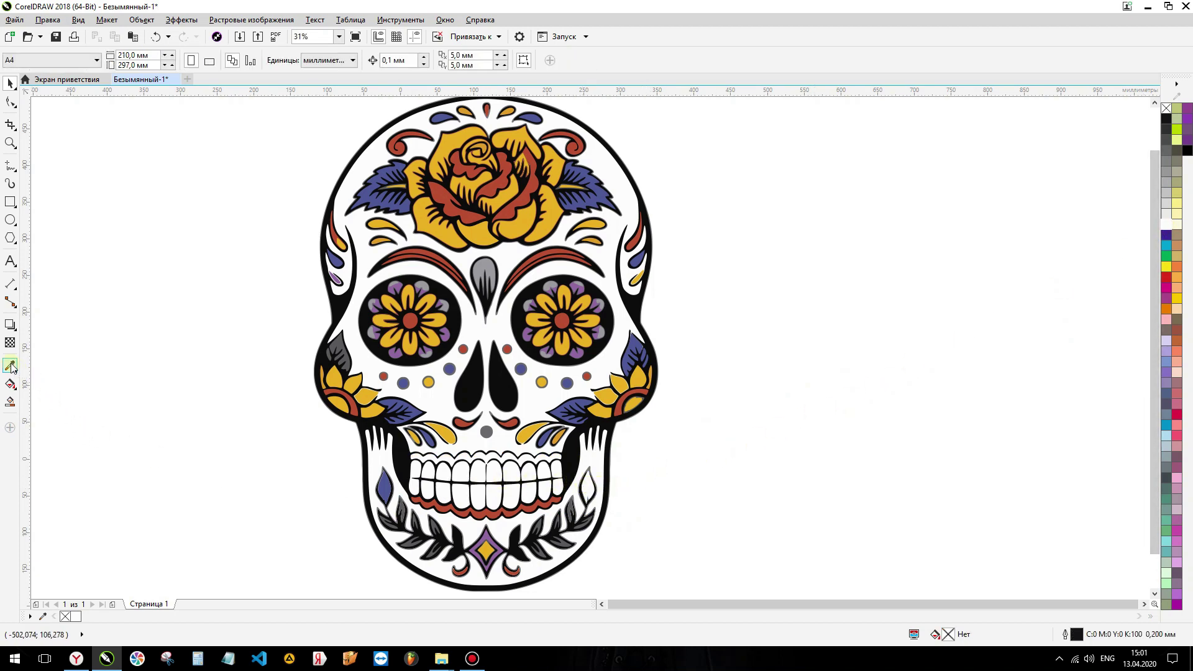
left_click(381, 484)
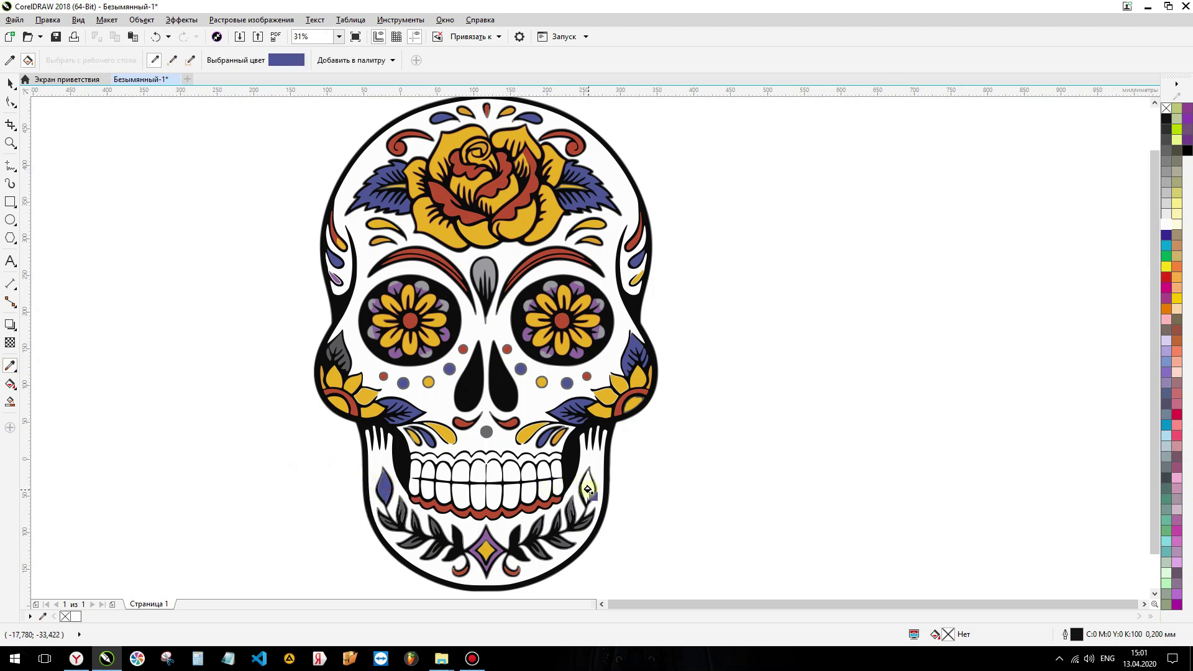
left_click(588, 489)
left_click(10, 82)
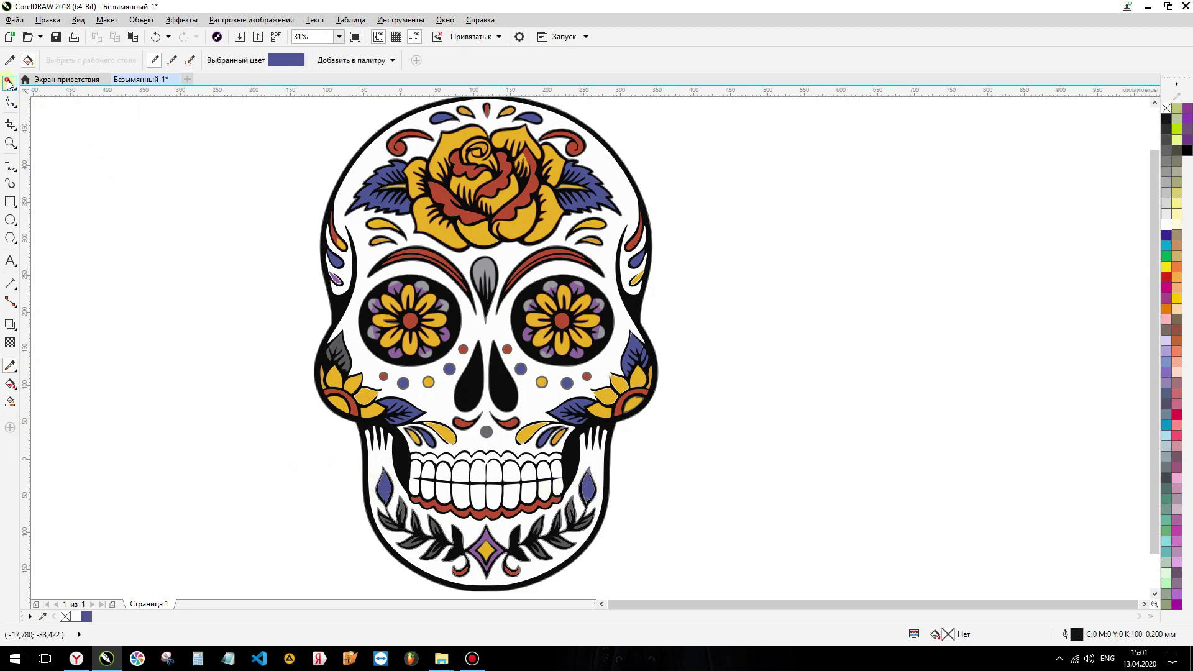
- Draw a rectangle about 698 × 767 mm around the whole skull
scroll(488, 425, "down", 2)
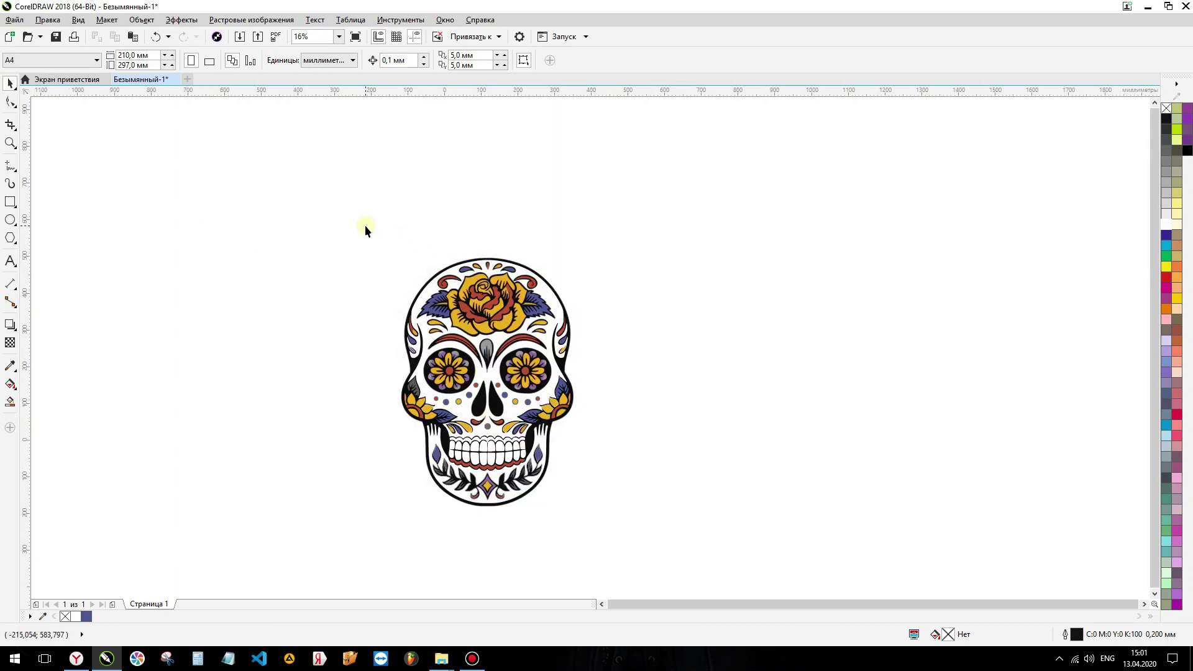
left_click(9, 202)
left_click_drag(360, 238, 614, 517)
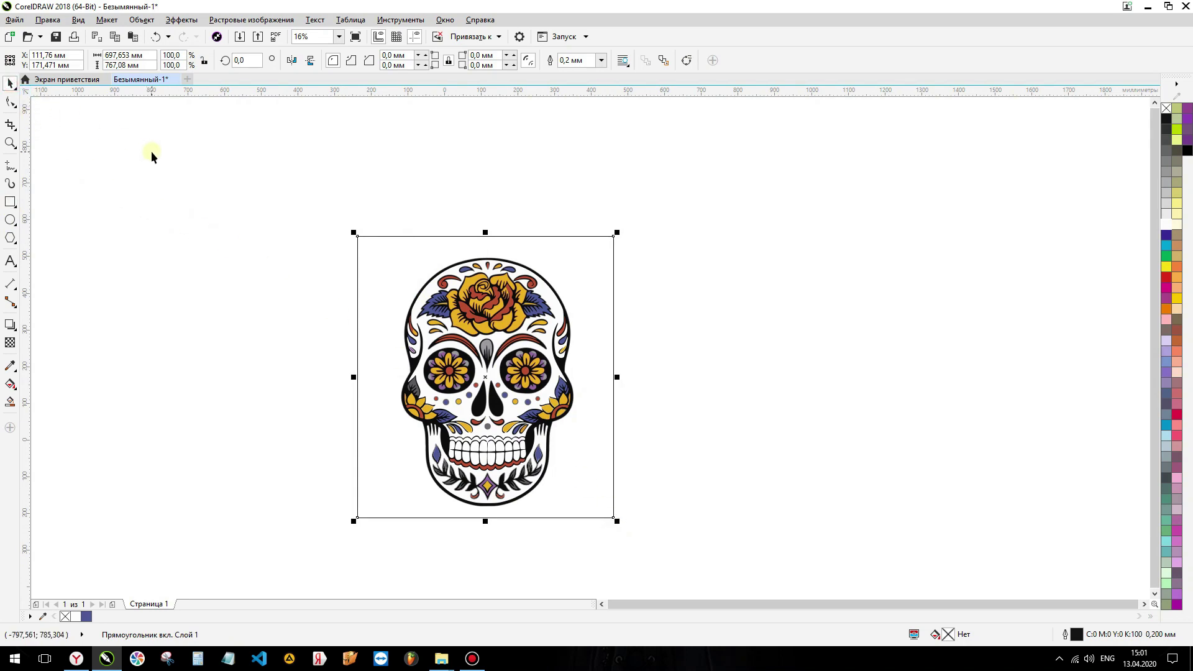
- Group all the skull's shapes and centre both the surrounding rectangle and the skull group on the page
key("p")
left_click_drag(250, 180, 598, 529)
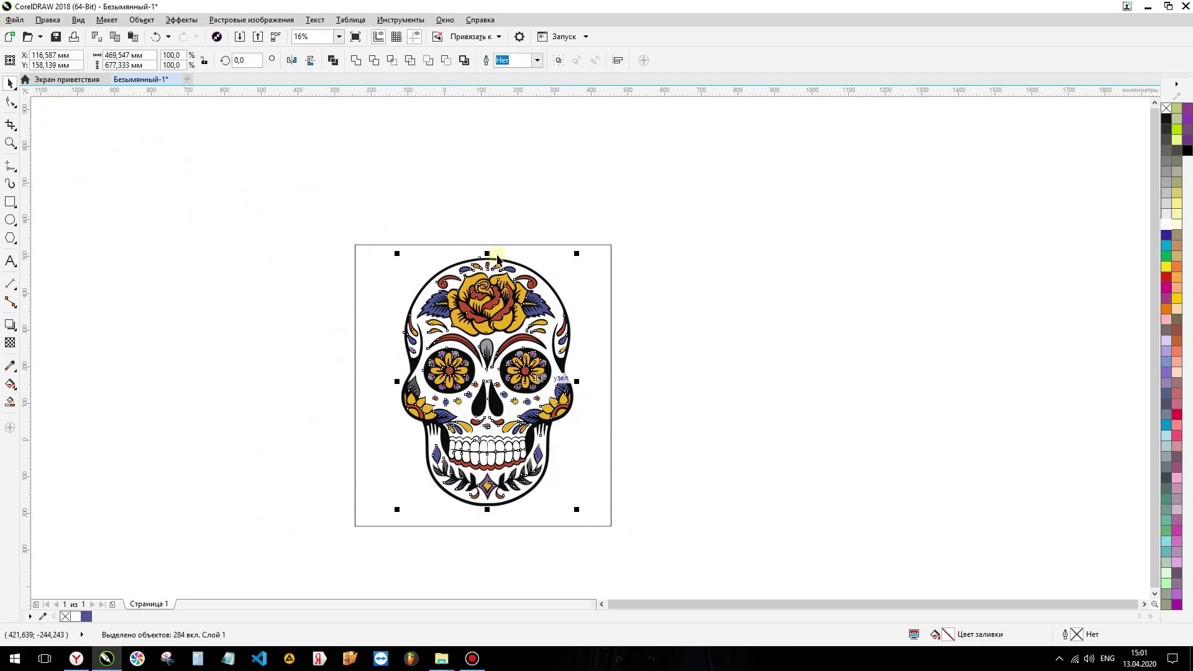
left_click(637, 168)
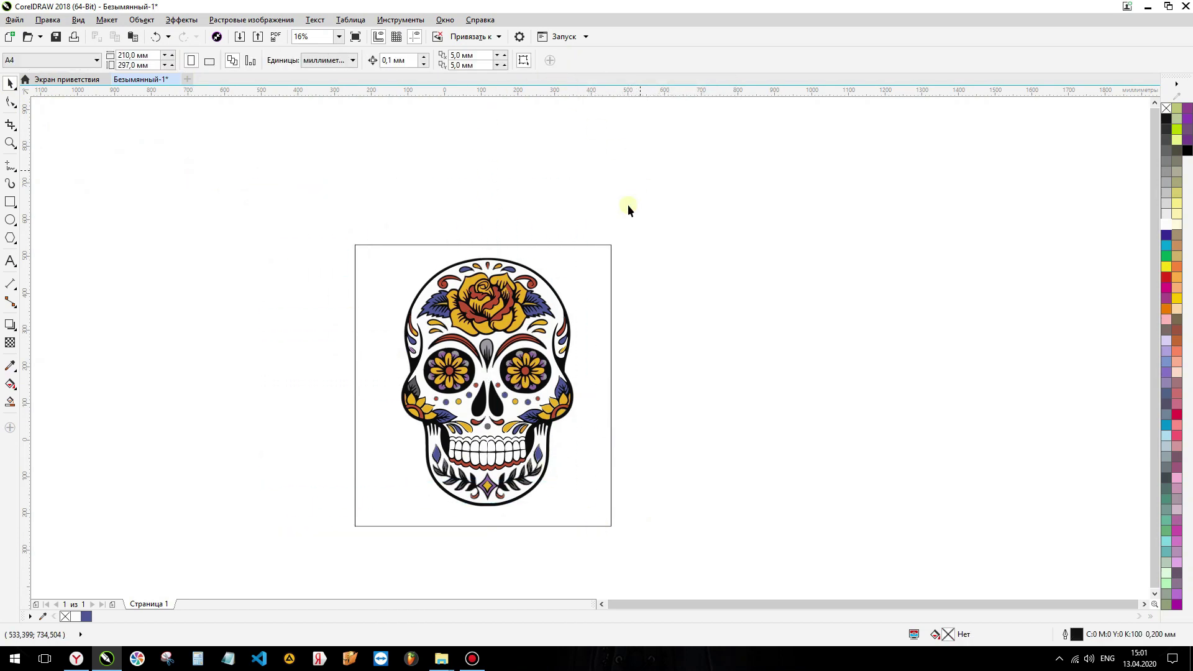
left_click(525, 369)
left_click(508, 204)
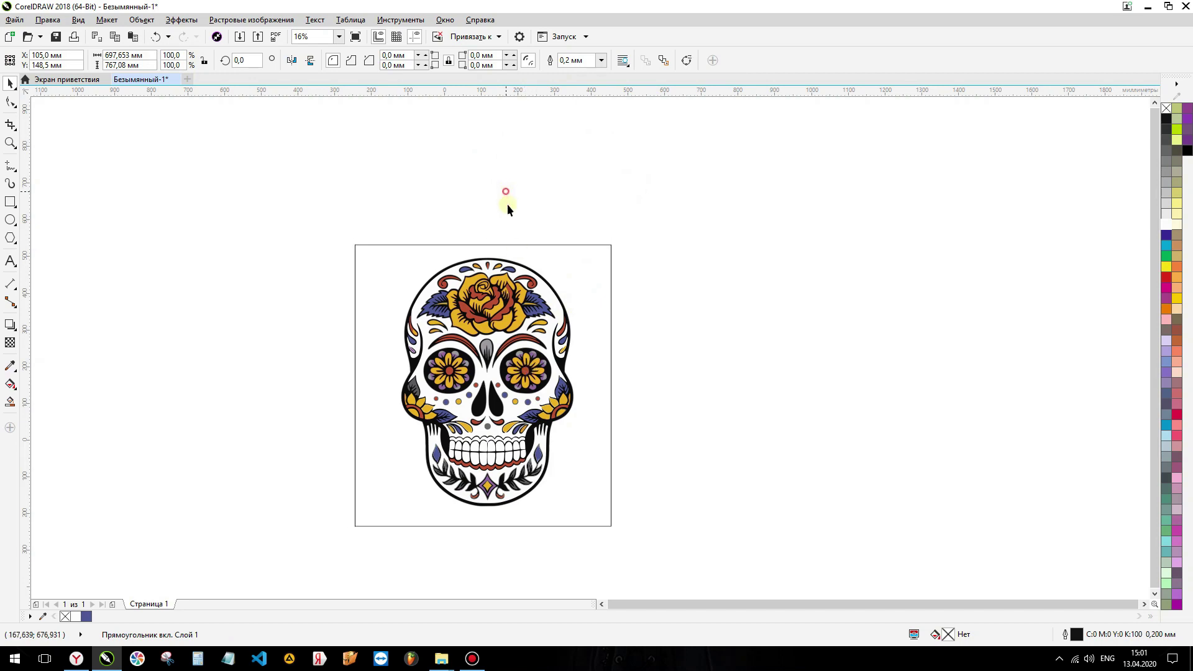
left_click_drag(449, 522, 377, 559)
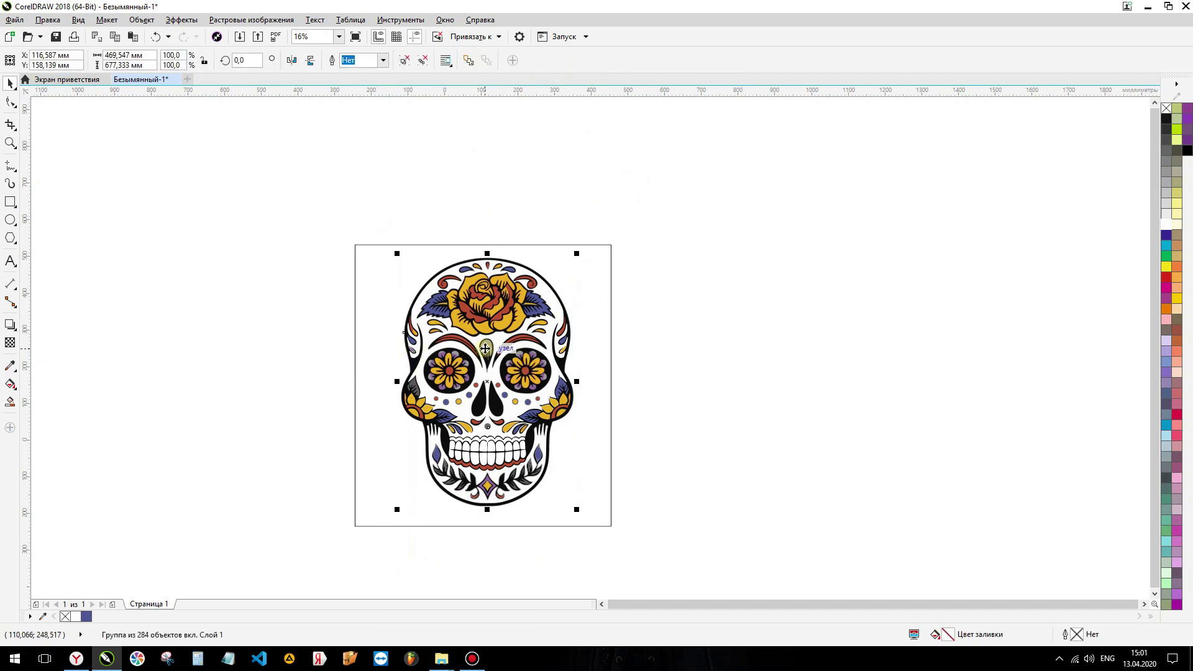
key("p")
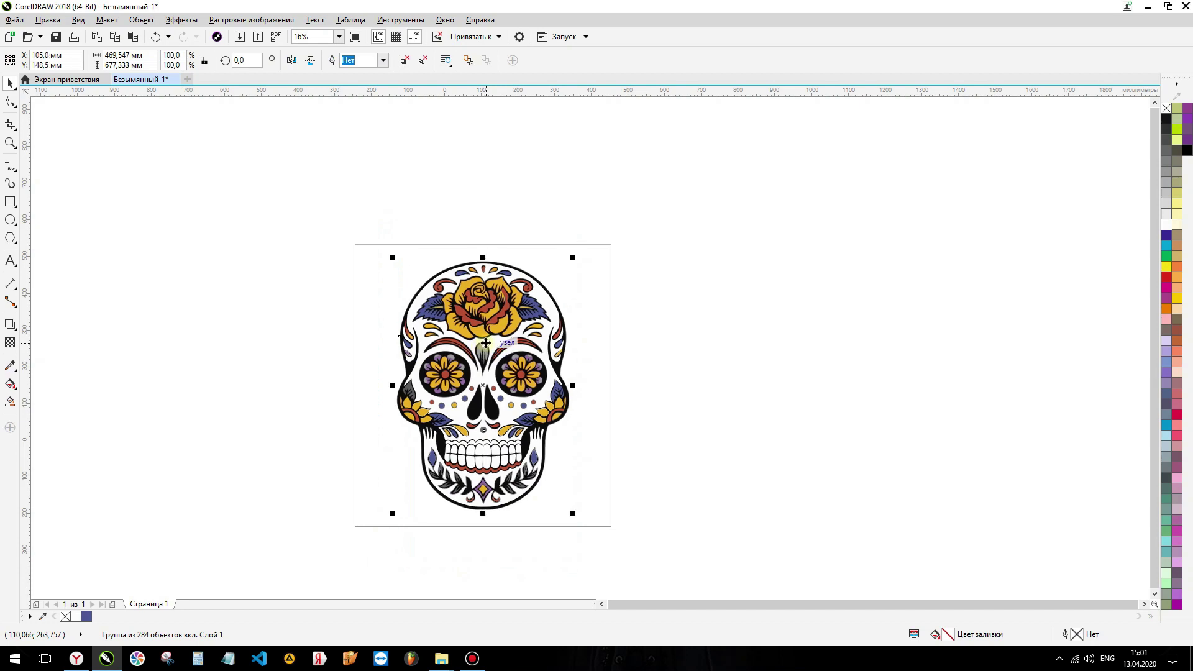
- Remove the outline from the rectangle around the skull
left_click(596, 326)
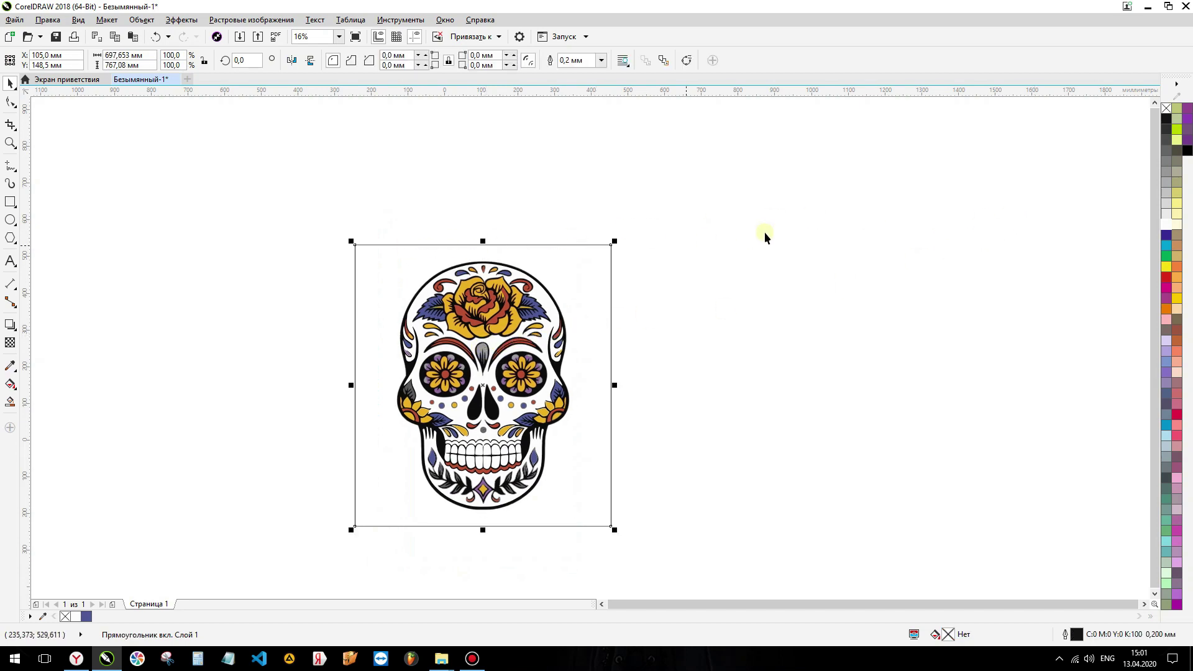
right_click(1168, 111)
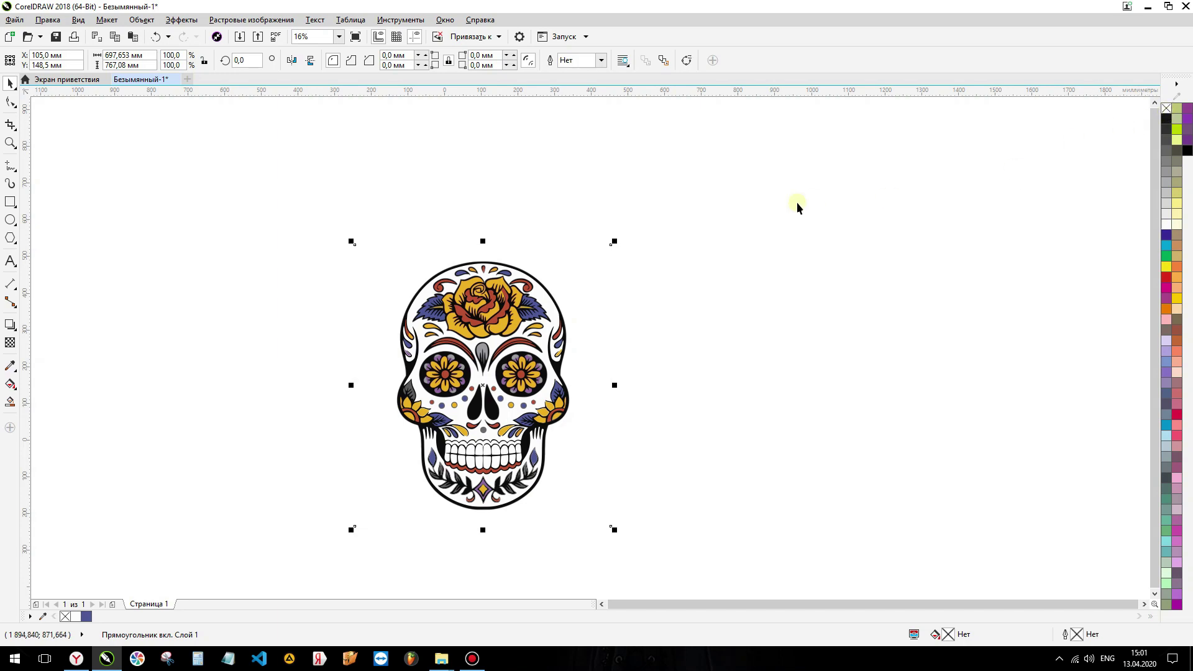
- Export only the skull and its outline-free rectangle as a transparent PNG named 007 in the ЗАГОТОВКИ folder
left_click_drag(664, 191, 322, 561)
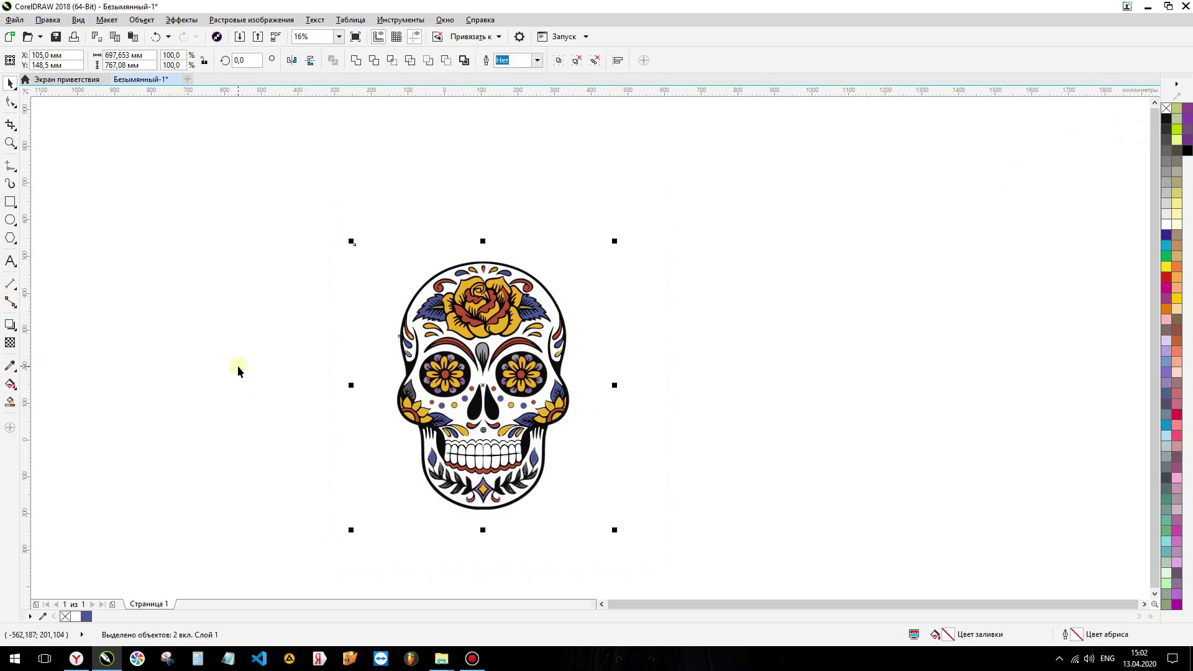
left_click(14, 20)
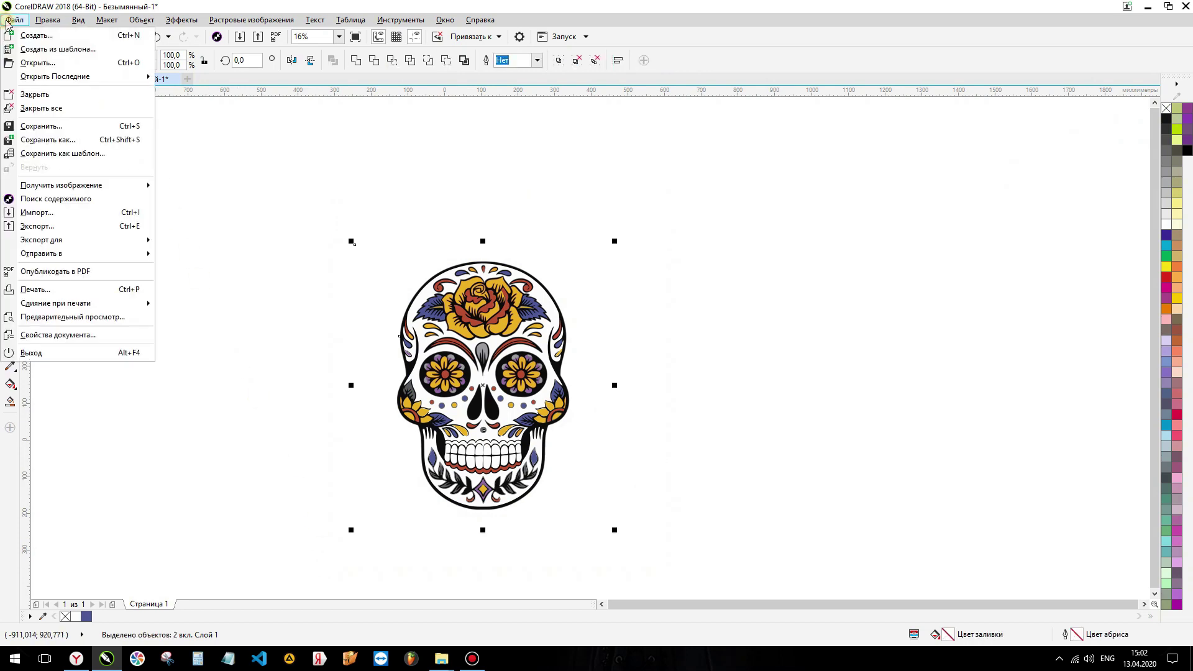
left_click(54, 227)
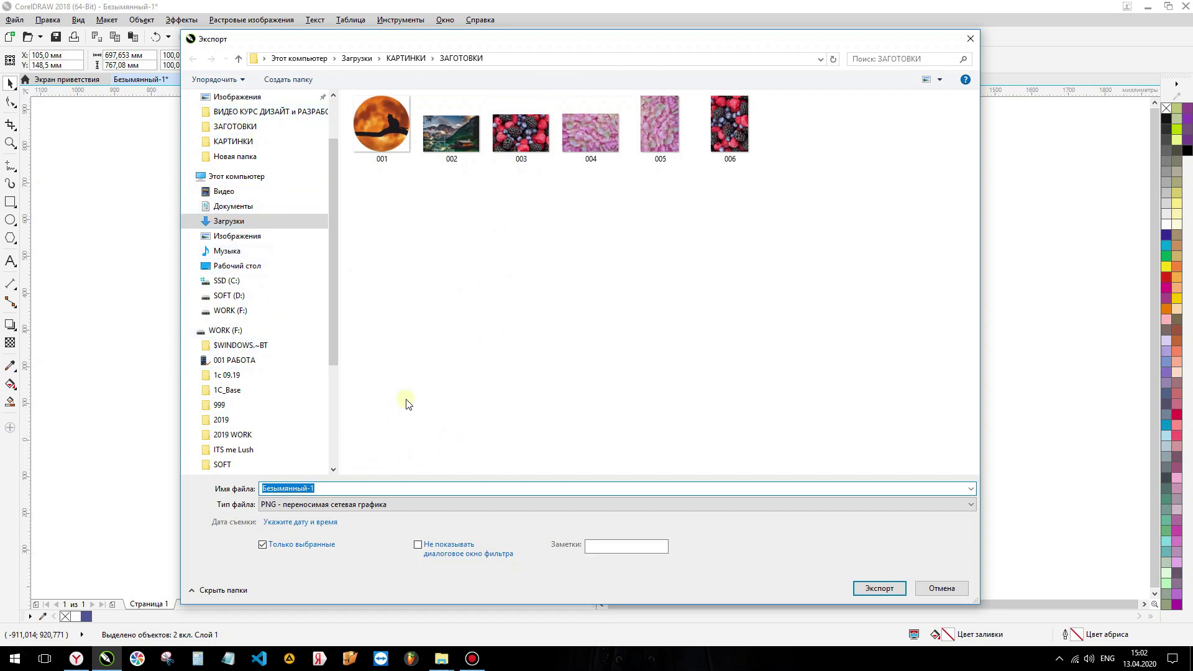
type("007")
left_click(877, 589)
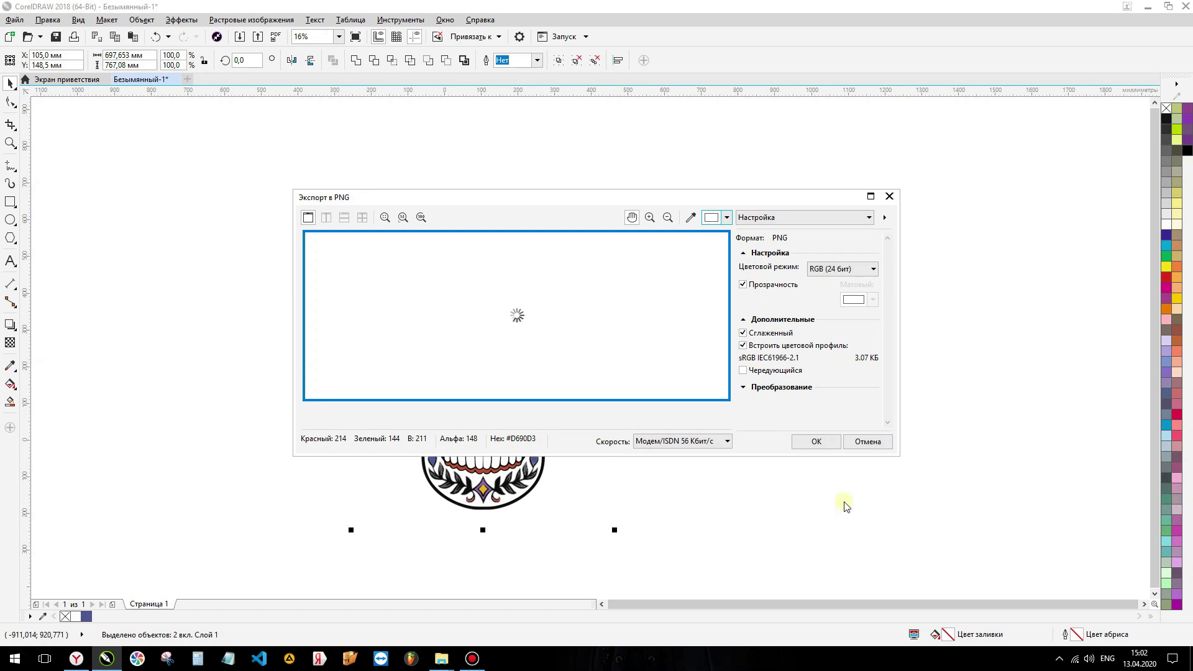
left_click(814, 443)
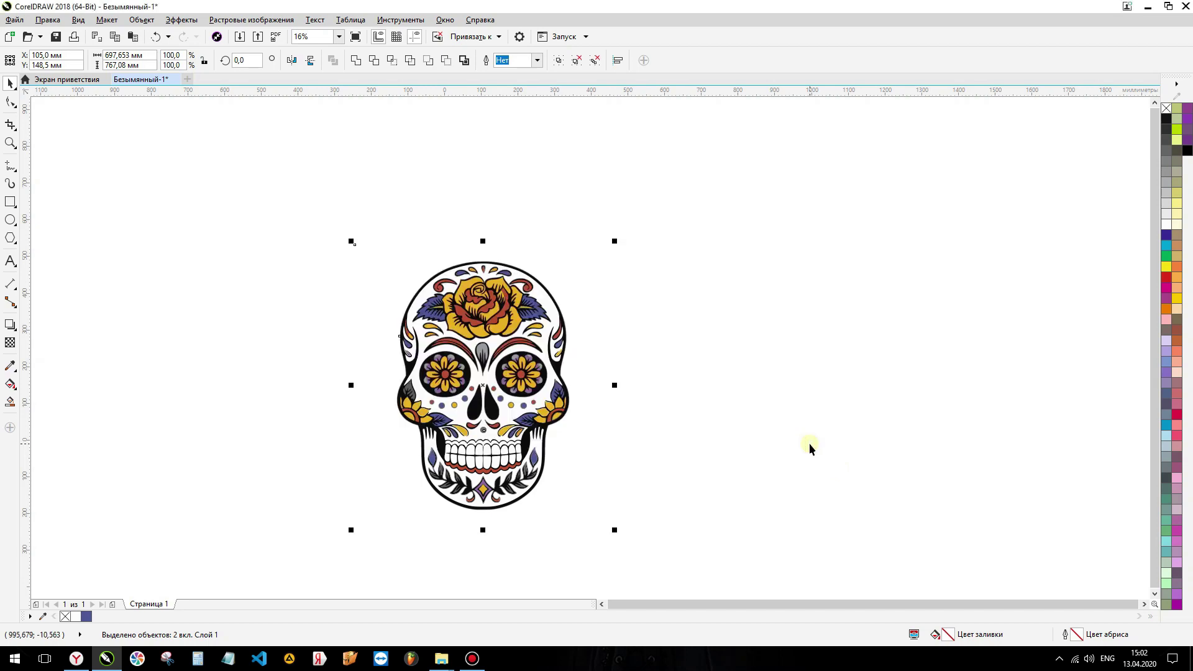
left_click(809, 446)
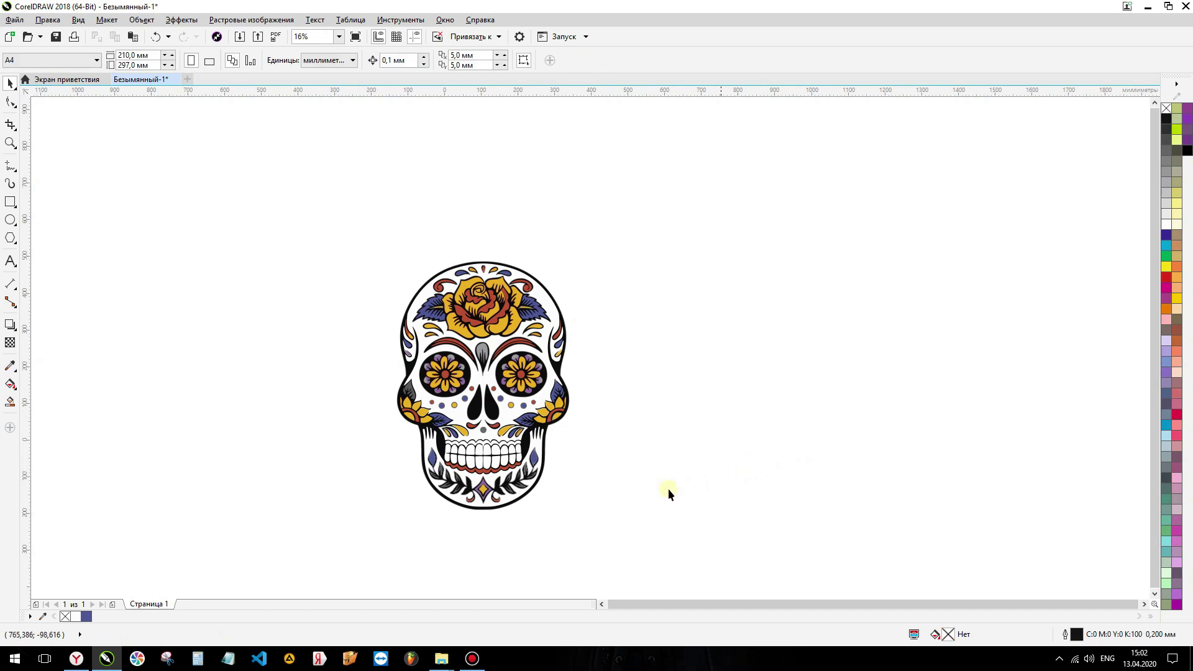
- Switch to the browser and open the Teespring account's listings page from the NRSHY storefront
left_click(75, 660)
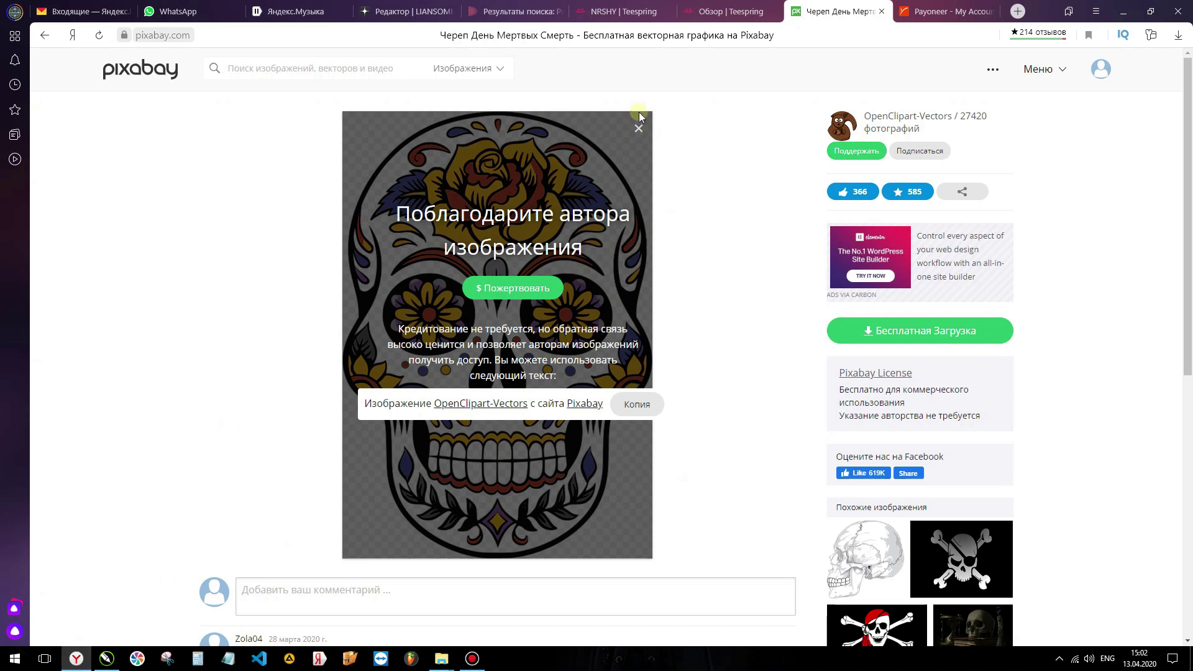
left_click(601, 15)
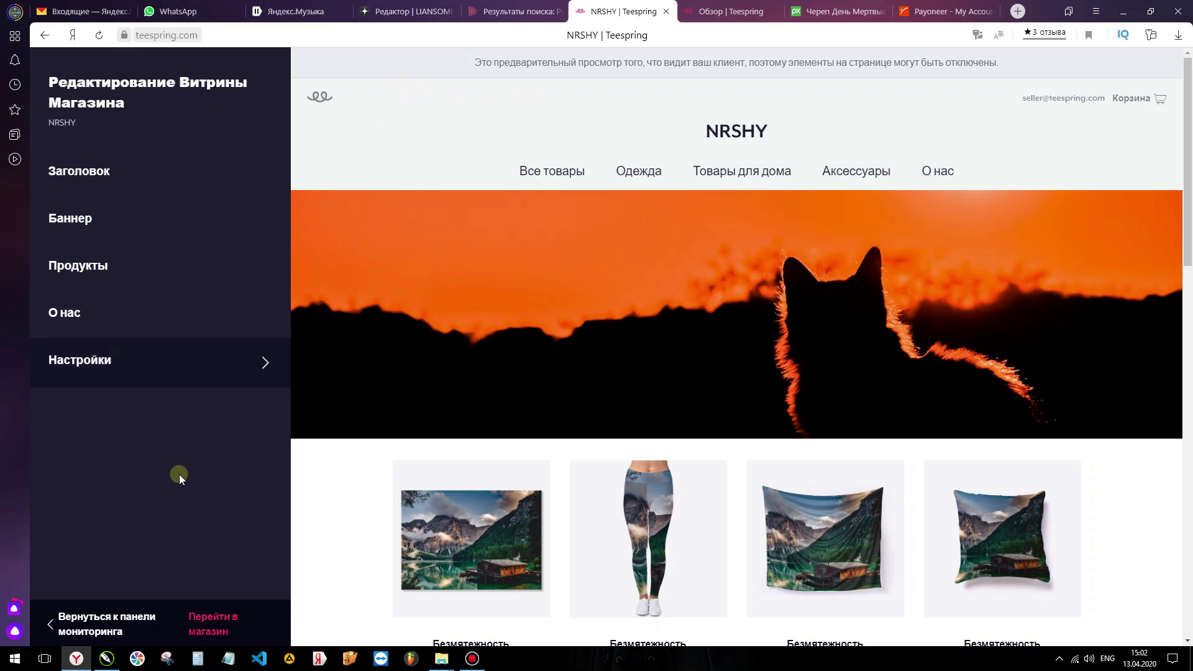
left_click(209, 622)
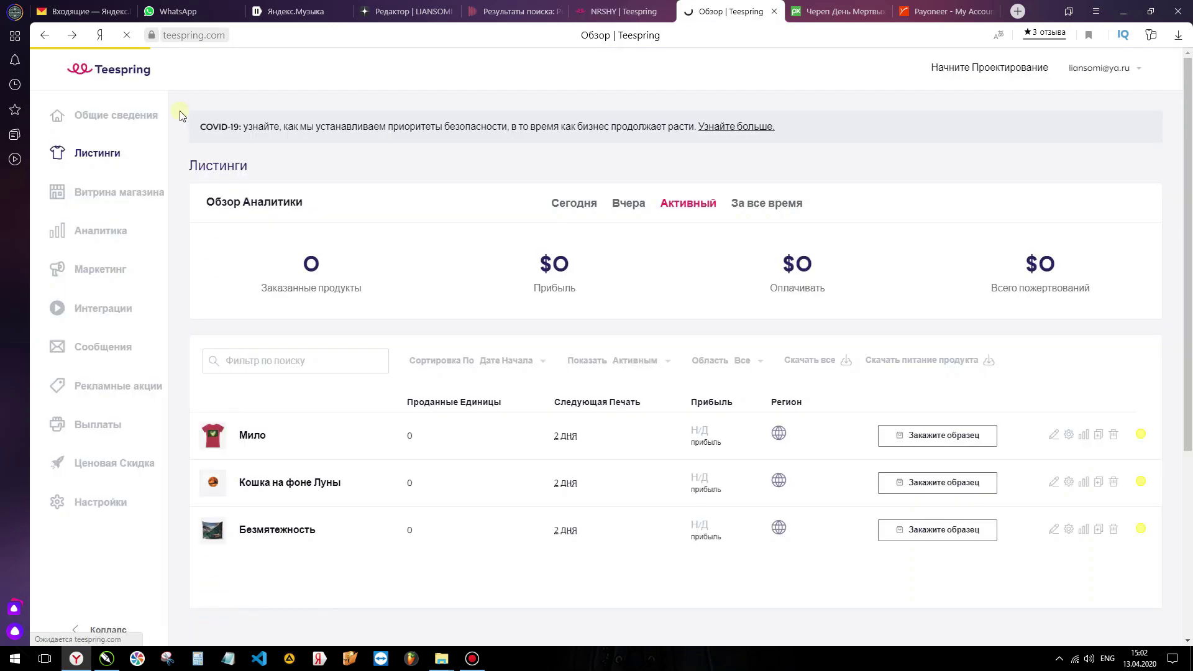
left_click(161, 75)
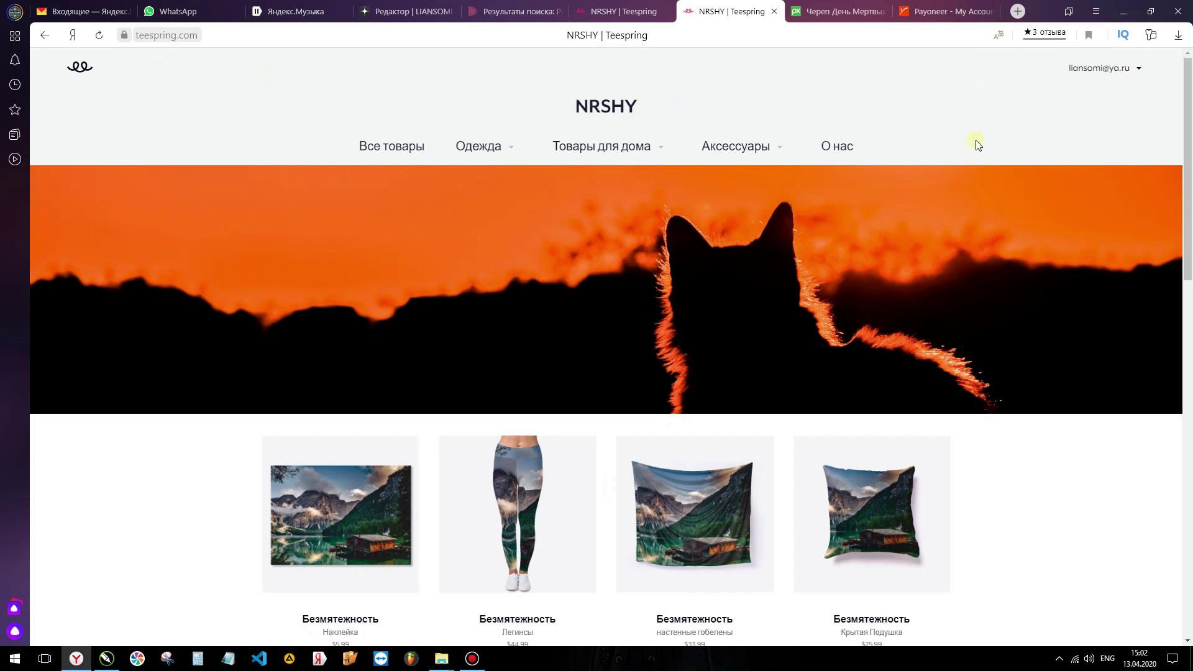
left_click(1131, 69)
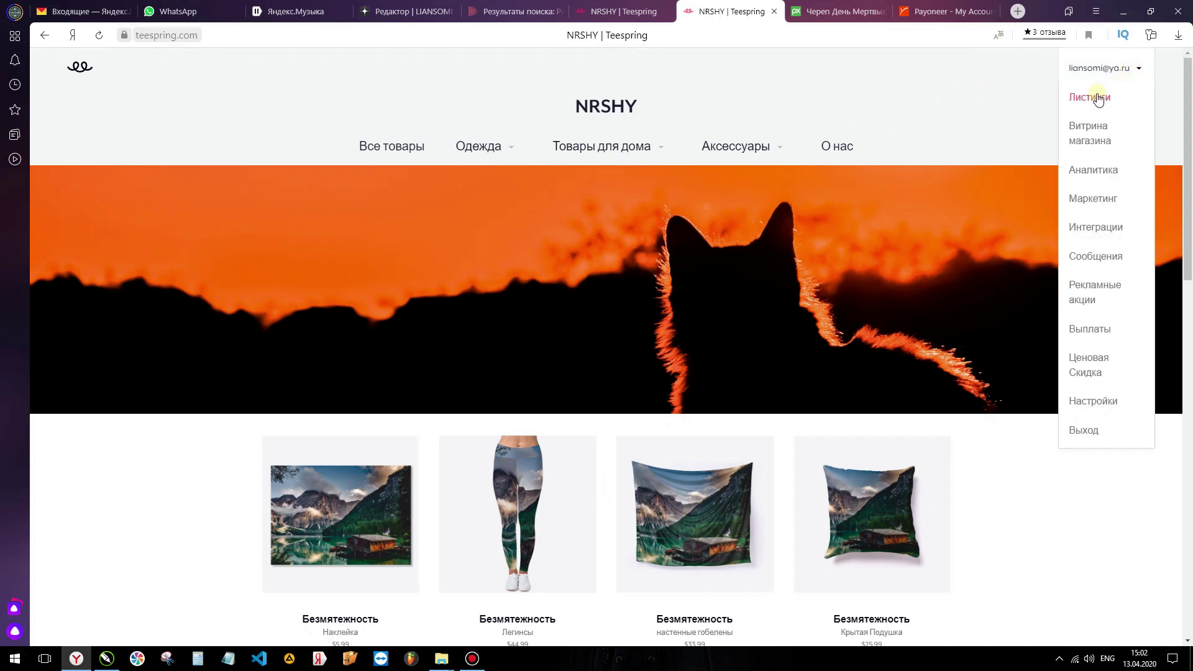
left_click(1093, 97)
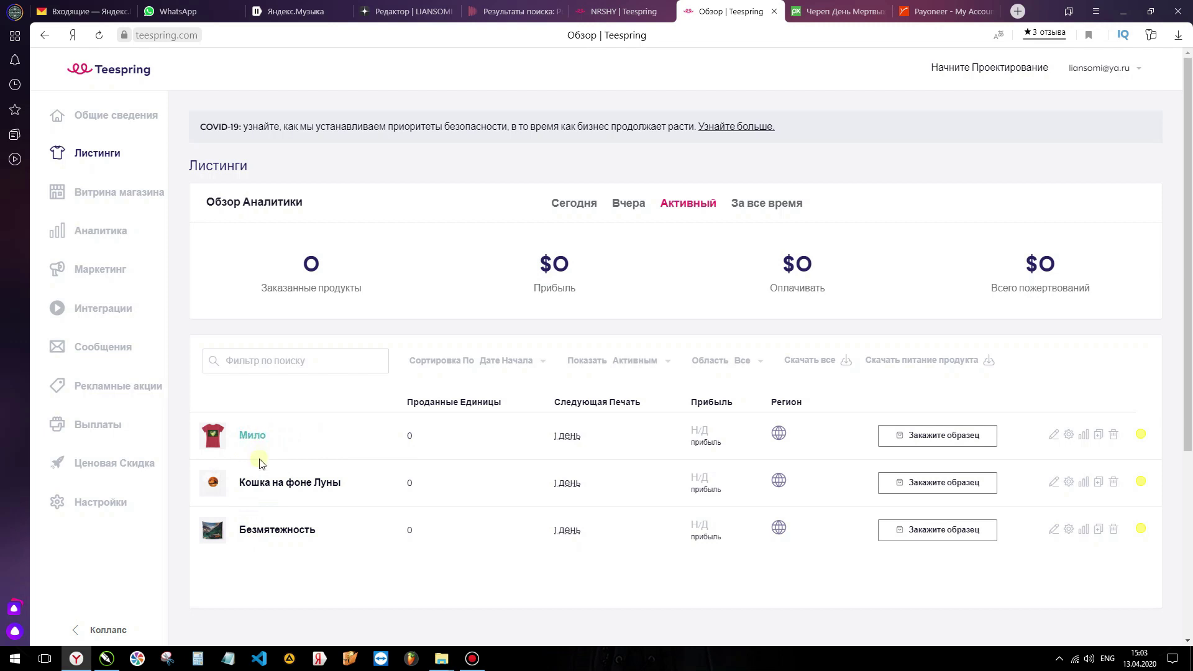
mouse_move(259, 531)
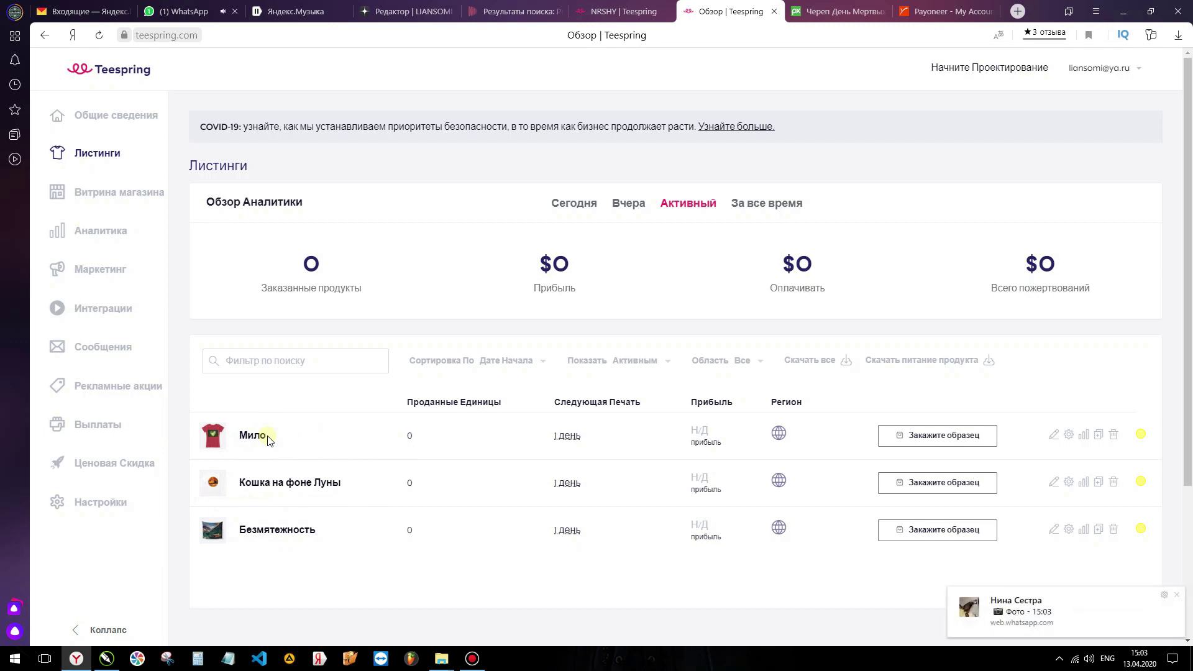
left_click(1176, 595)
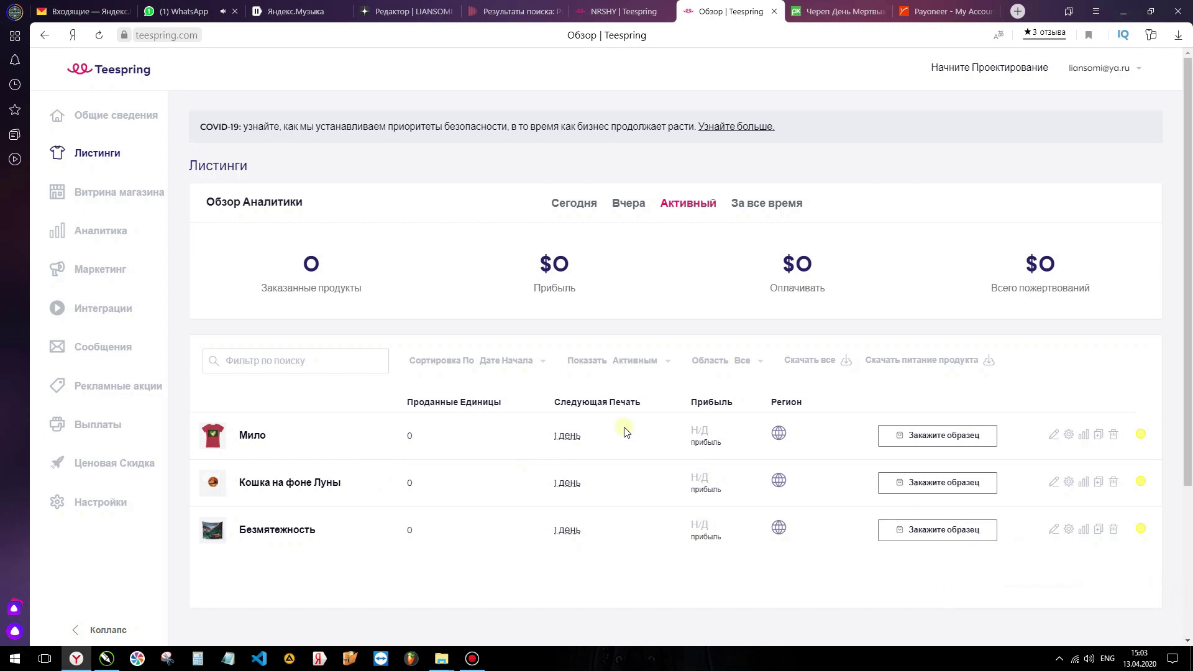
- Start a new design for sale on the classic unisex tee (Классический Тройник)
left_click(974, 70)
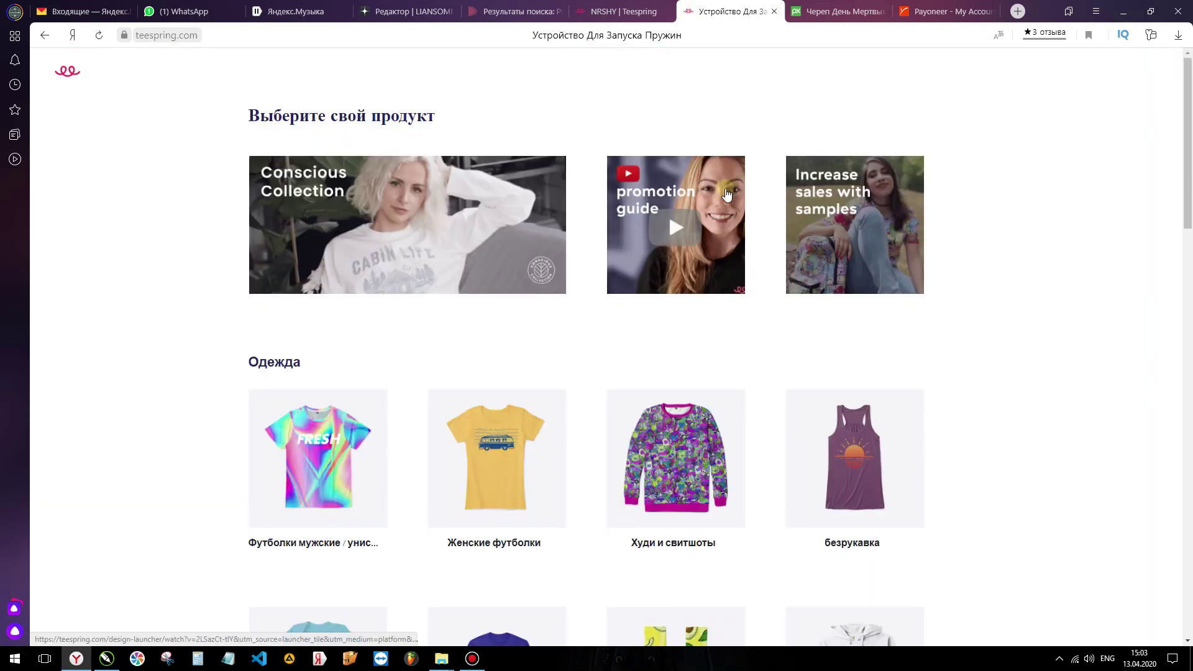
mouse_move(500, 551)
mouse_move(324, 551)
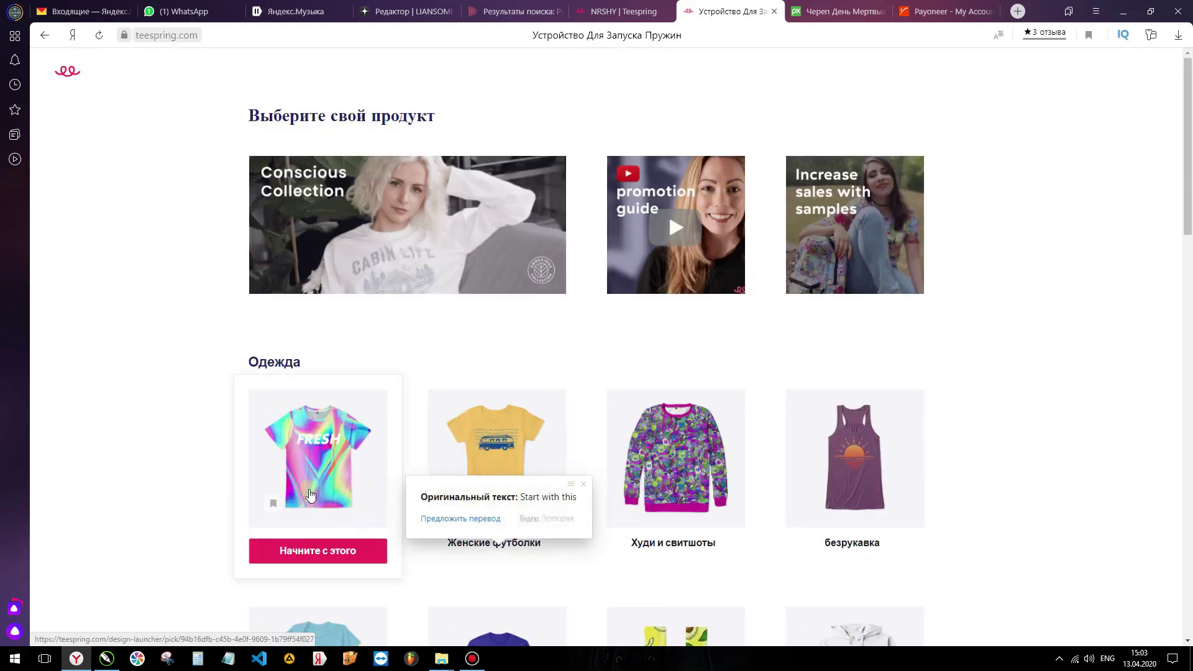
left_click(323, 551)
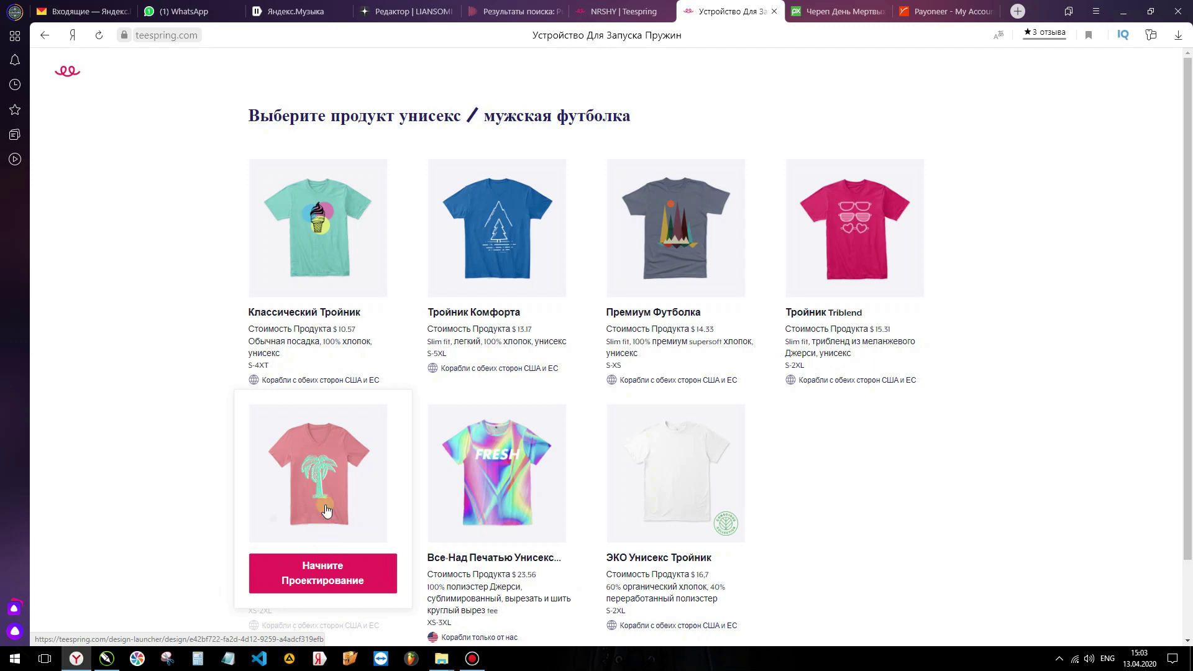
left_click(333, 332)
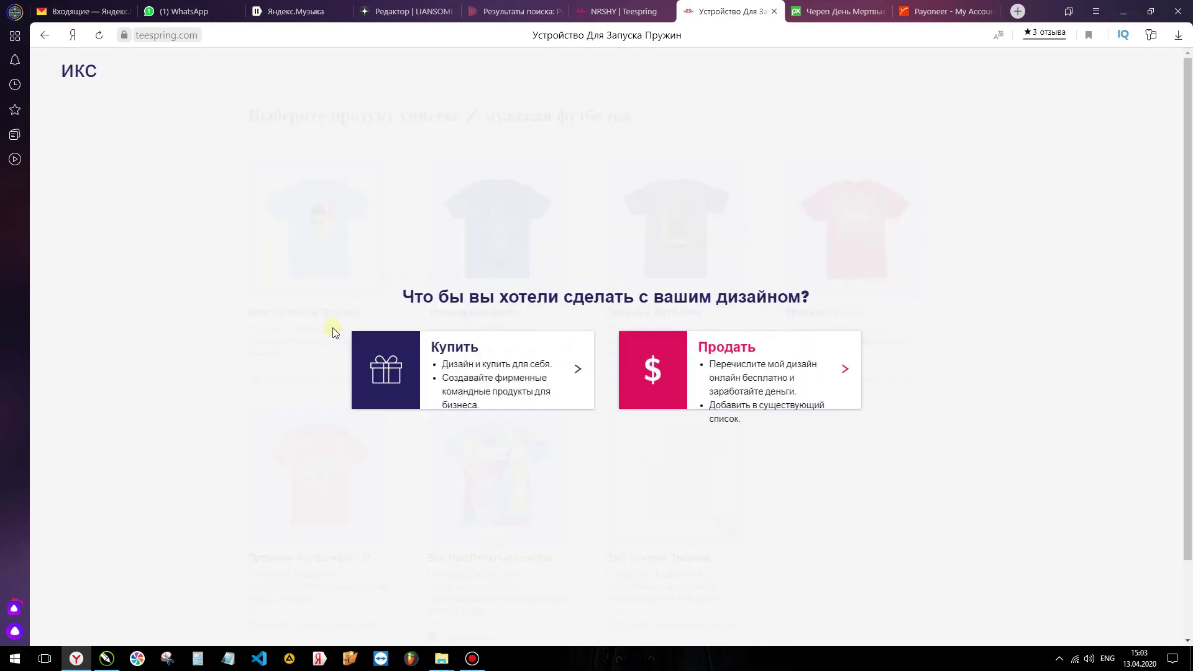
left_click(783, 372)
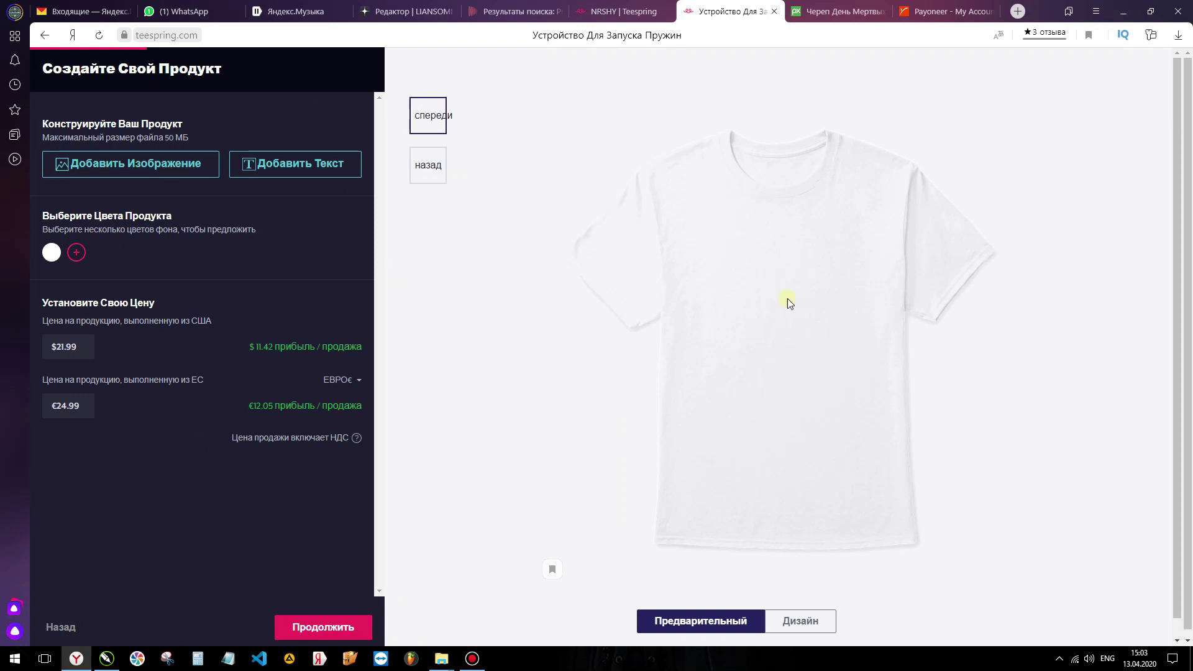
- Add the image 007 from the КАРТИНКИ > ЗАГОТОВКИ folder to the front of the T-shirt
left_click(114, 170)
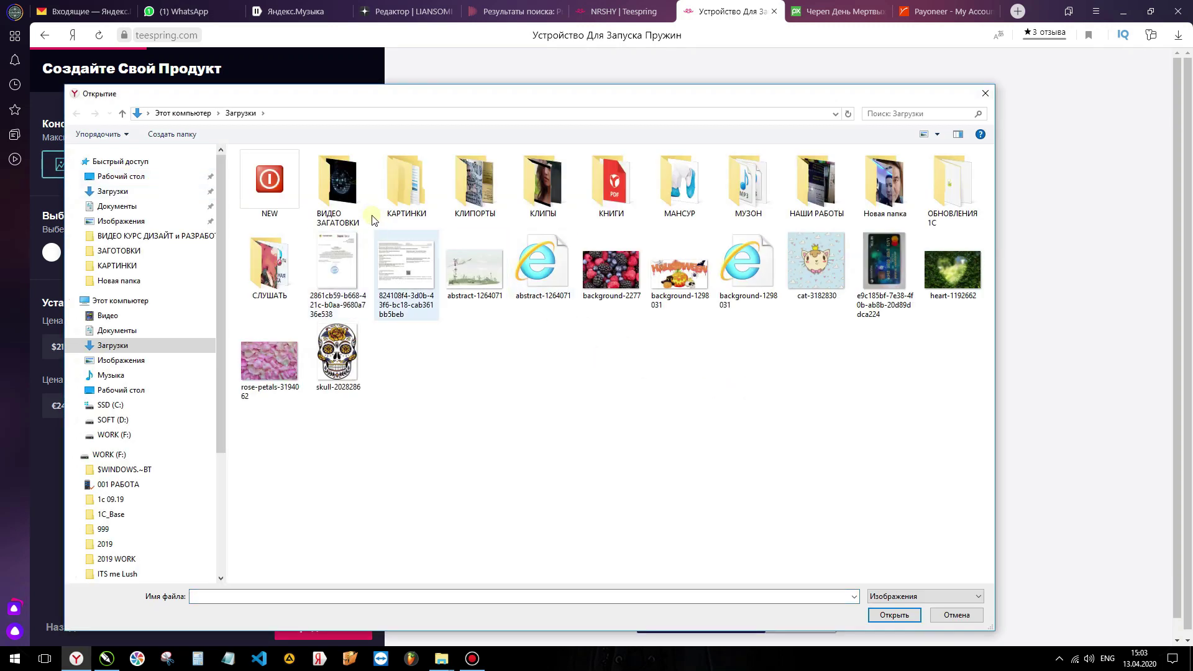
double_click(404, 202)
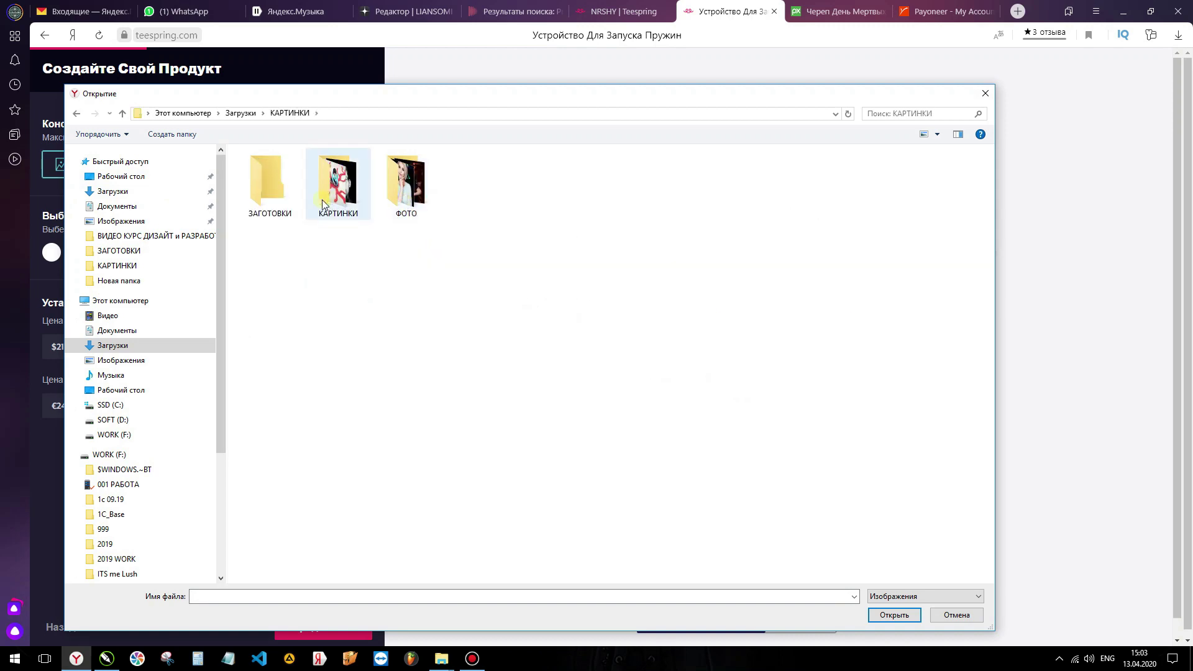
double_click(269, 186)
left_click(679, 180)
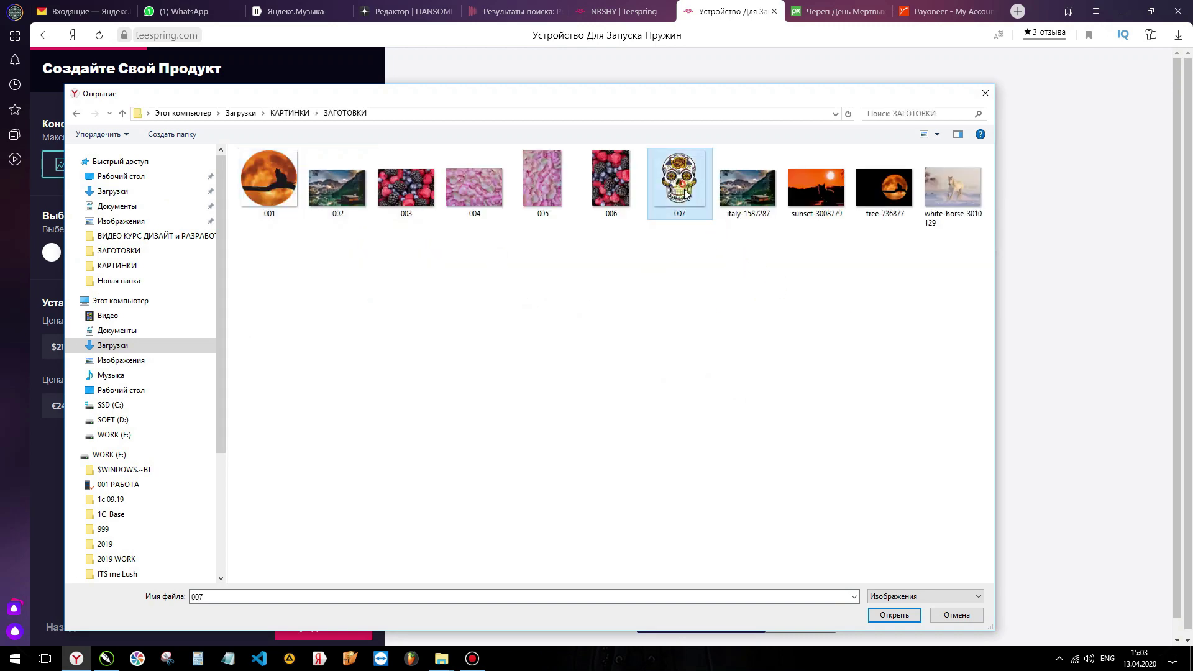
left_click(895, 615)
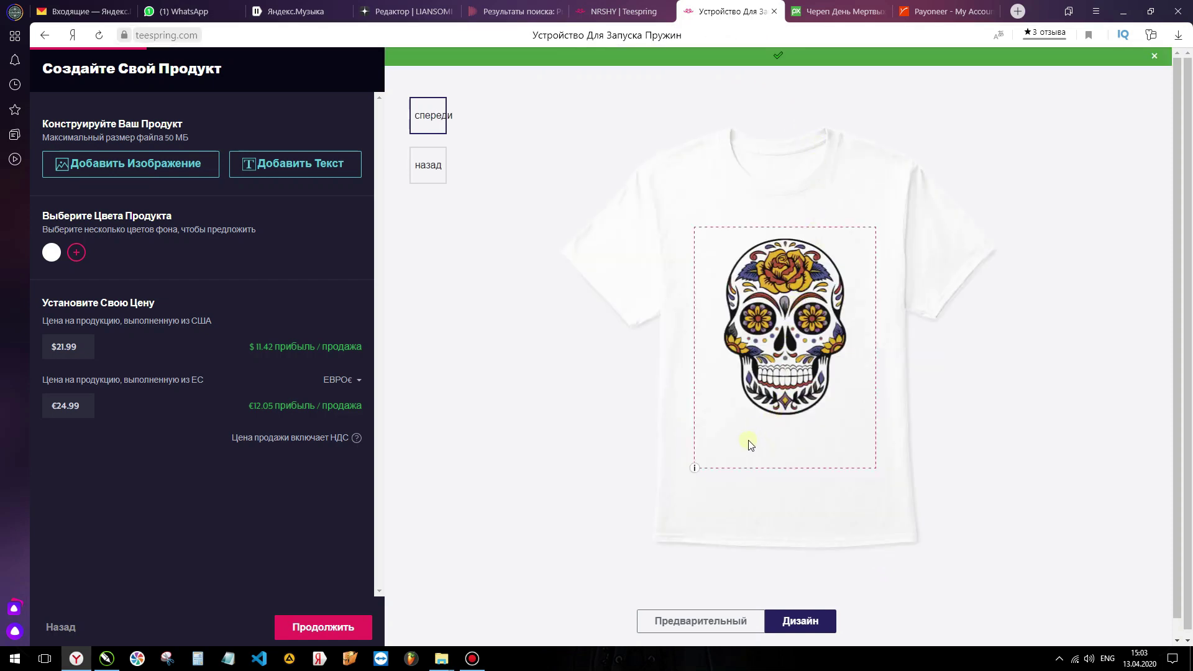
- Add all remaining background colours except the medium blue to the tee's offered colours, and confirm the selection
left_click(78, 253)
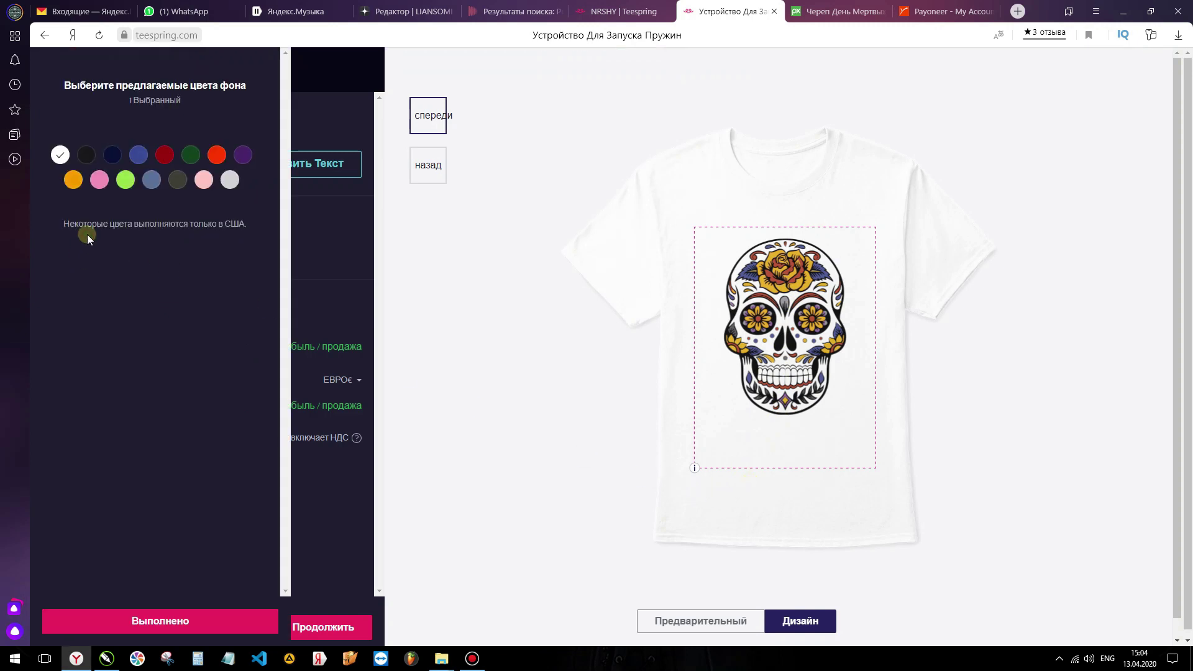
left_click(88, 158)
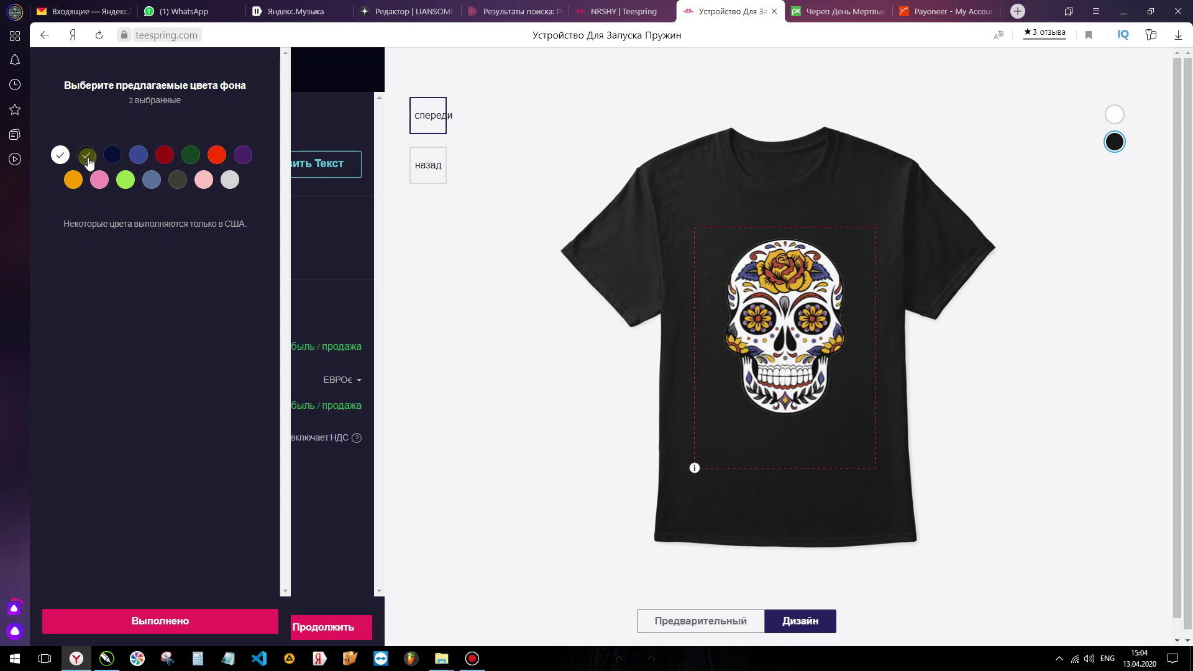
left_click(111, 158)
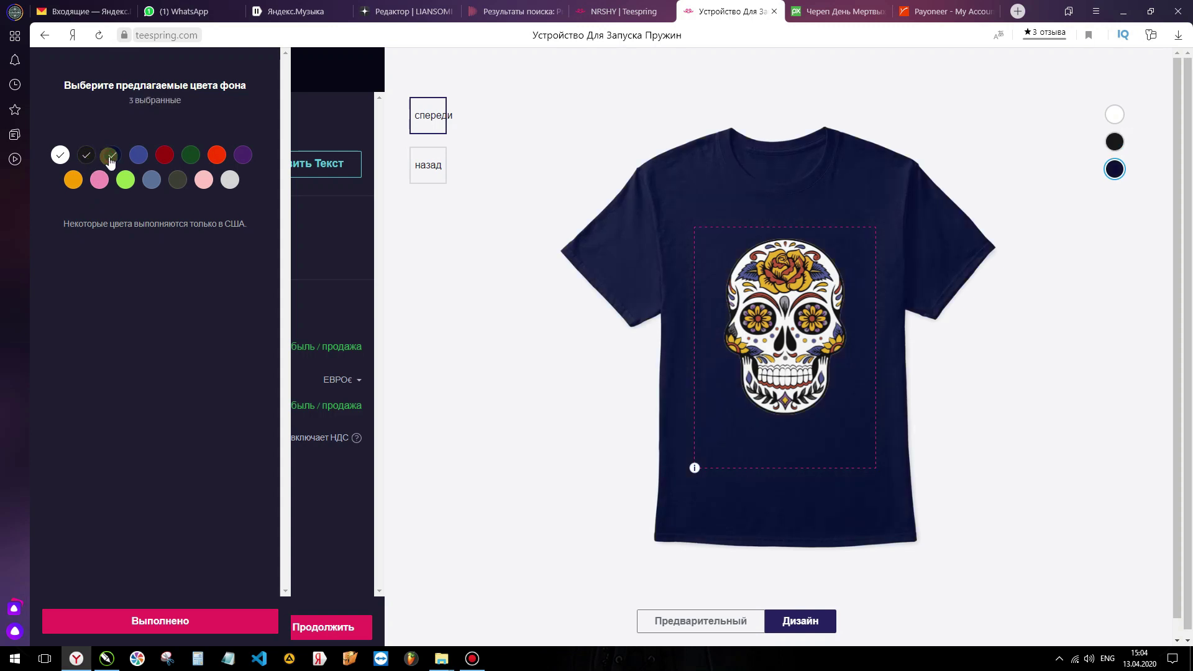
left_click(164, 157)
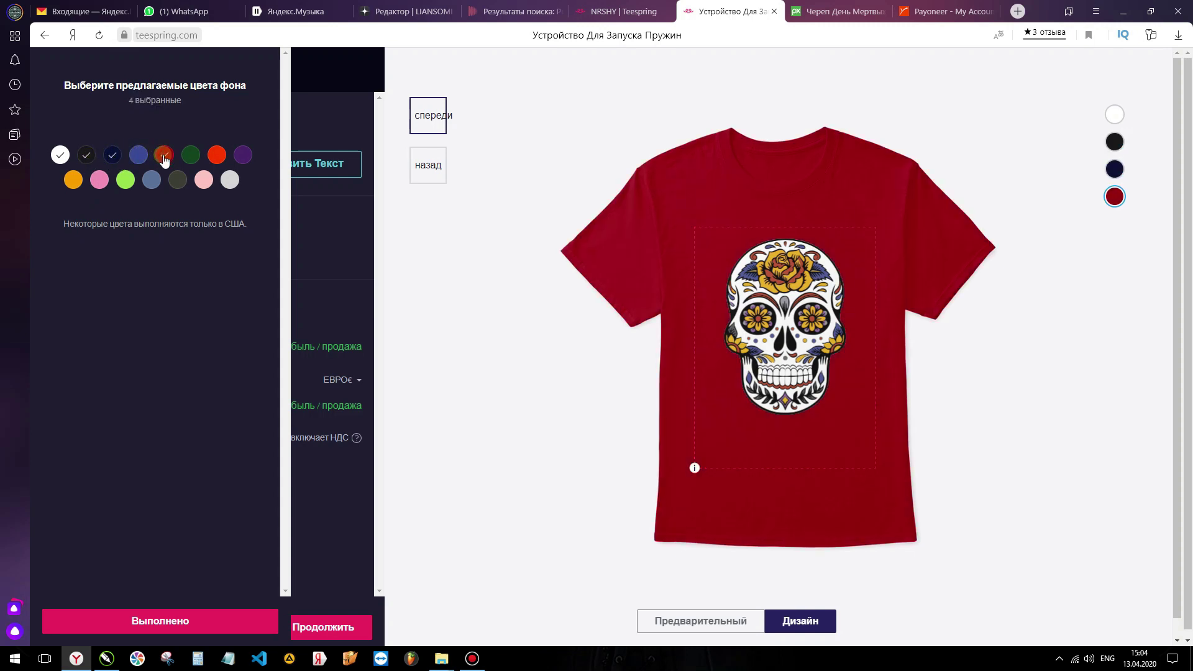
left_click(191, 156)
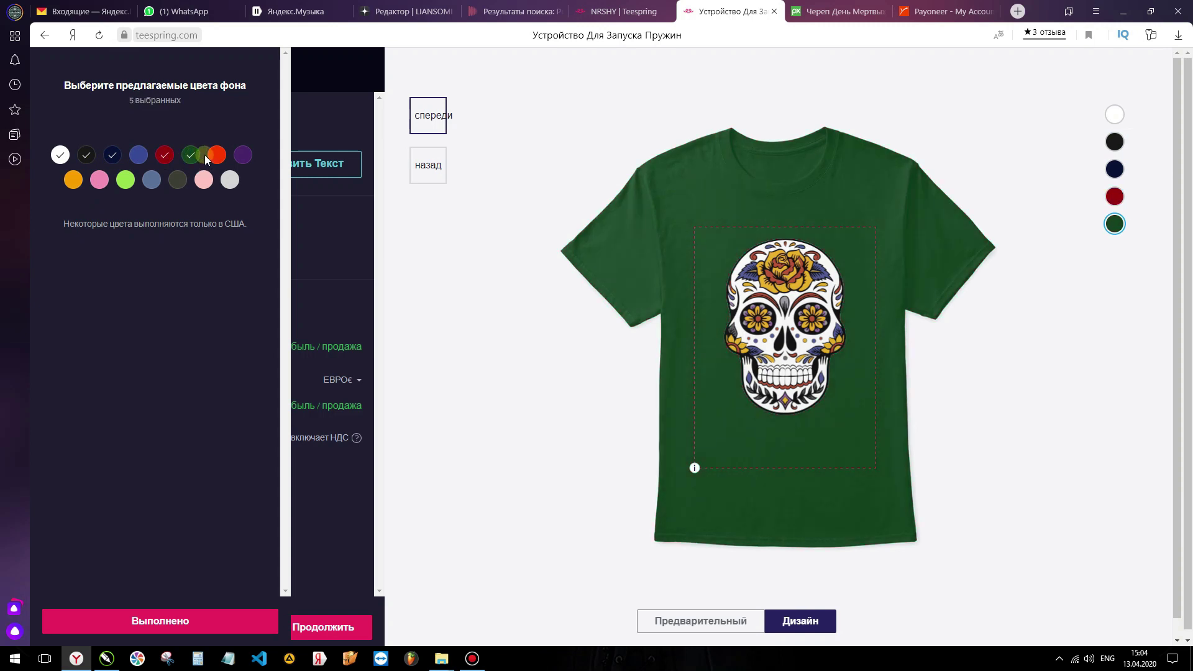
left_click(218, 157)
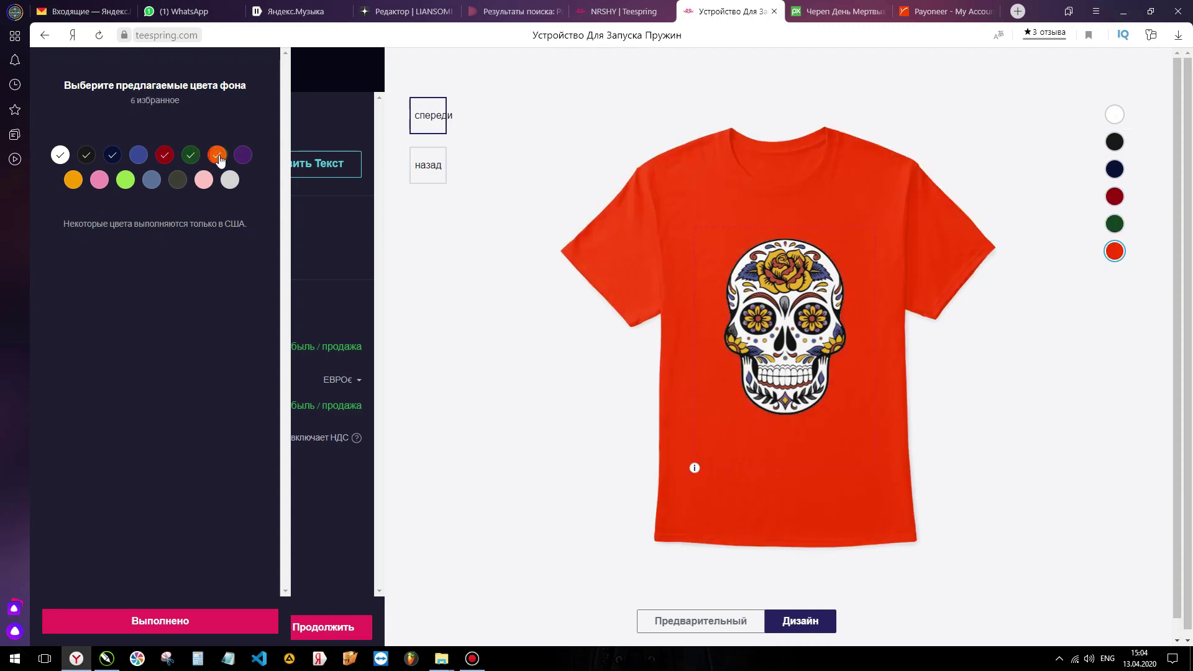
left_click(243, 157)
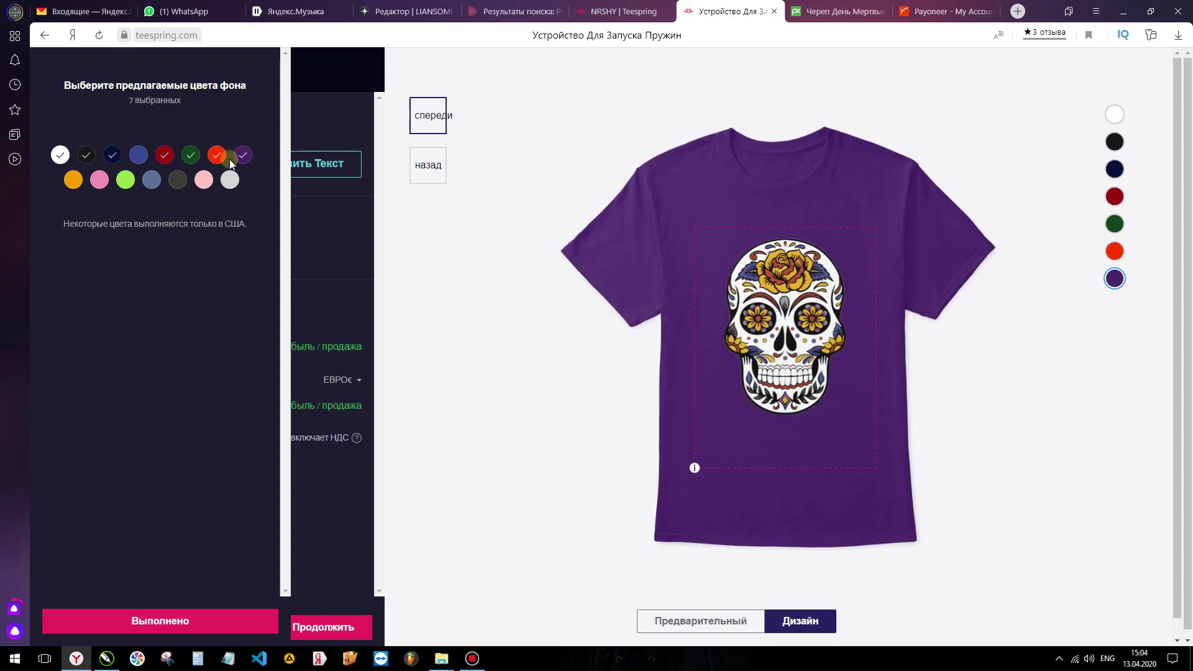
left_click(73, 181)
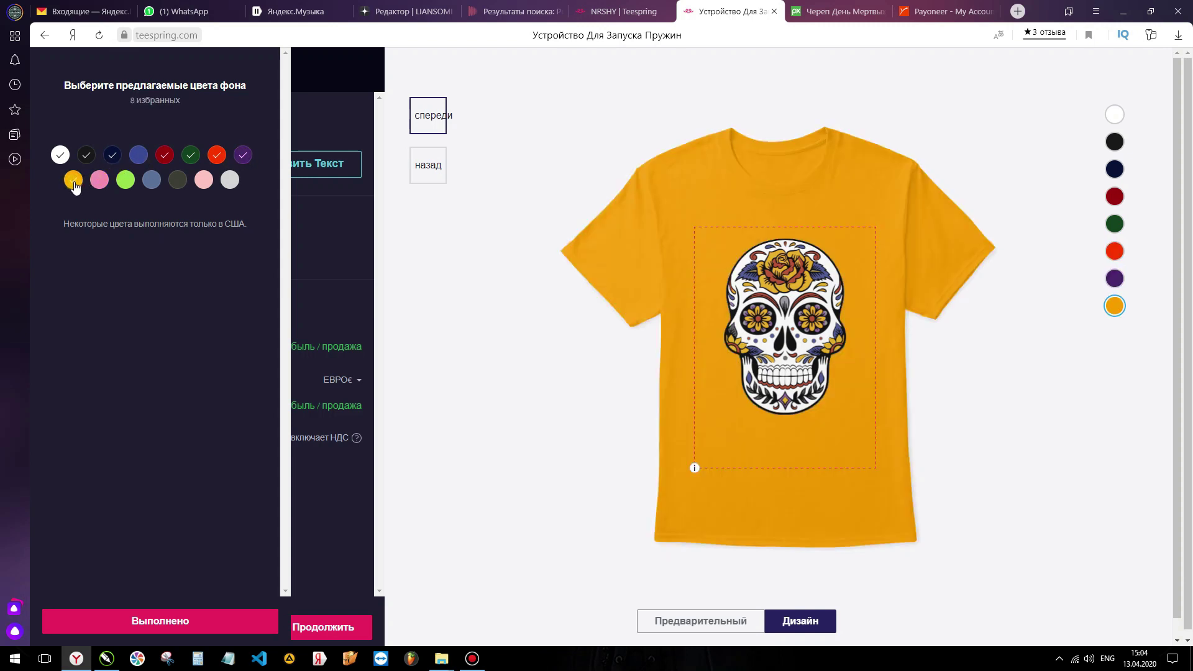
left_click(100, 181)
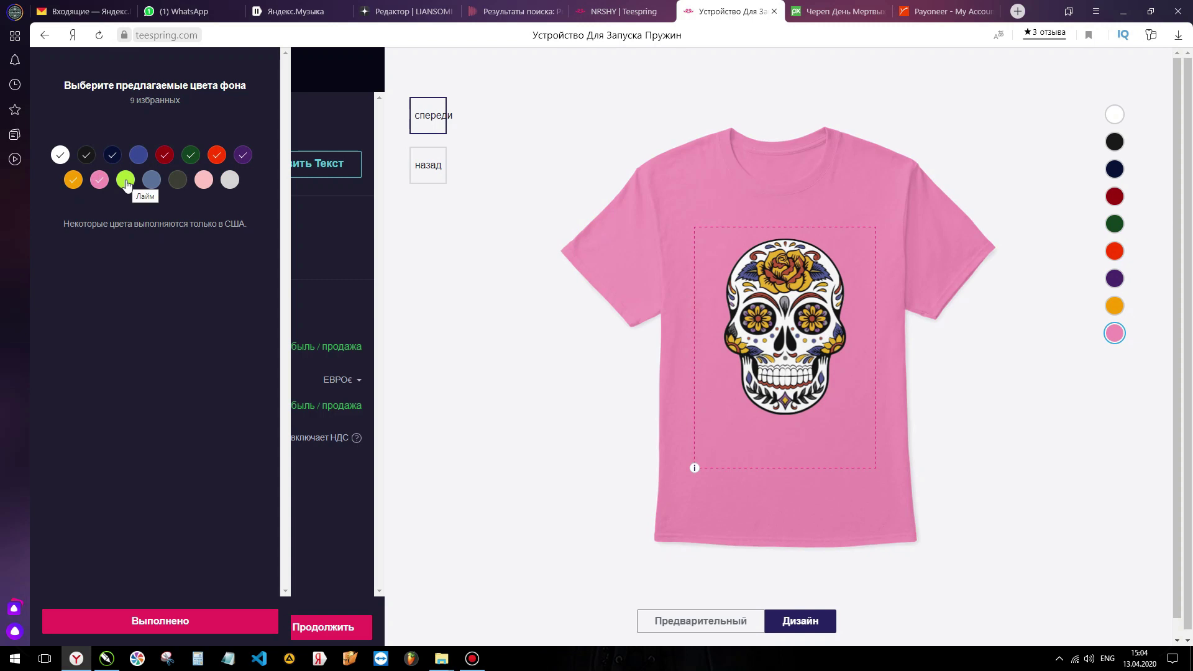
left_click(125, 181)
left_click(153, 184)
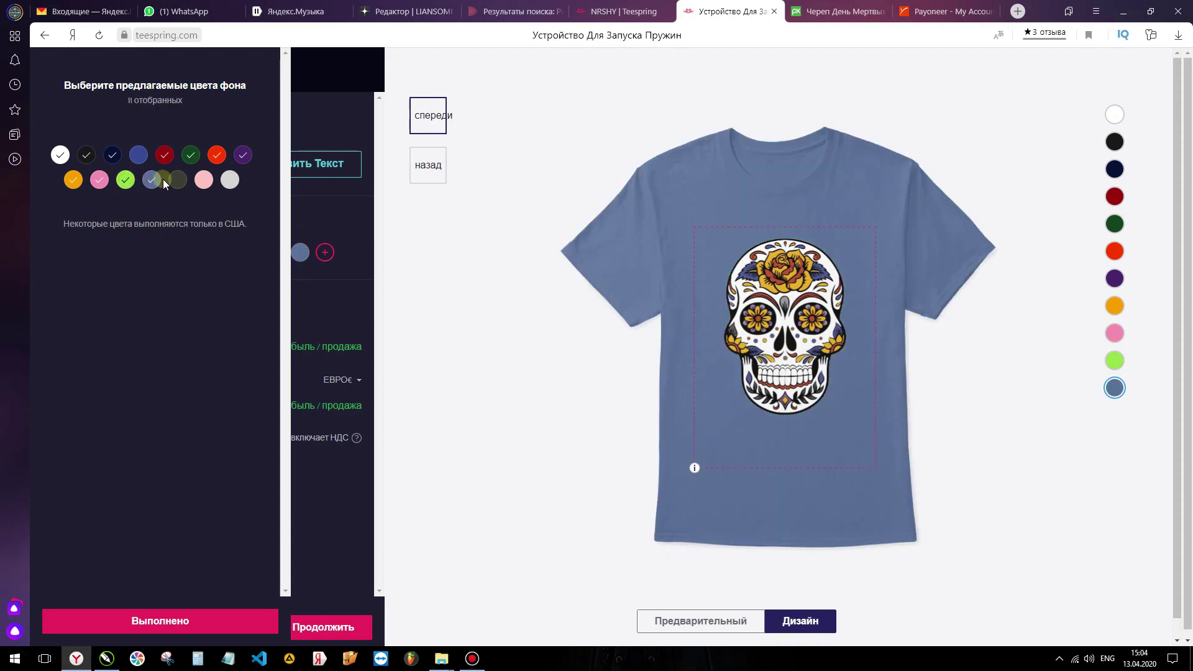
left_click(178, 183)
left_click(204, 181)
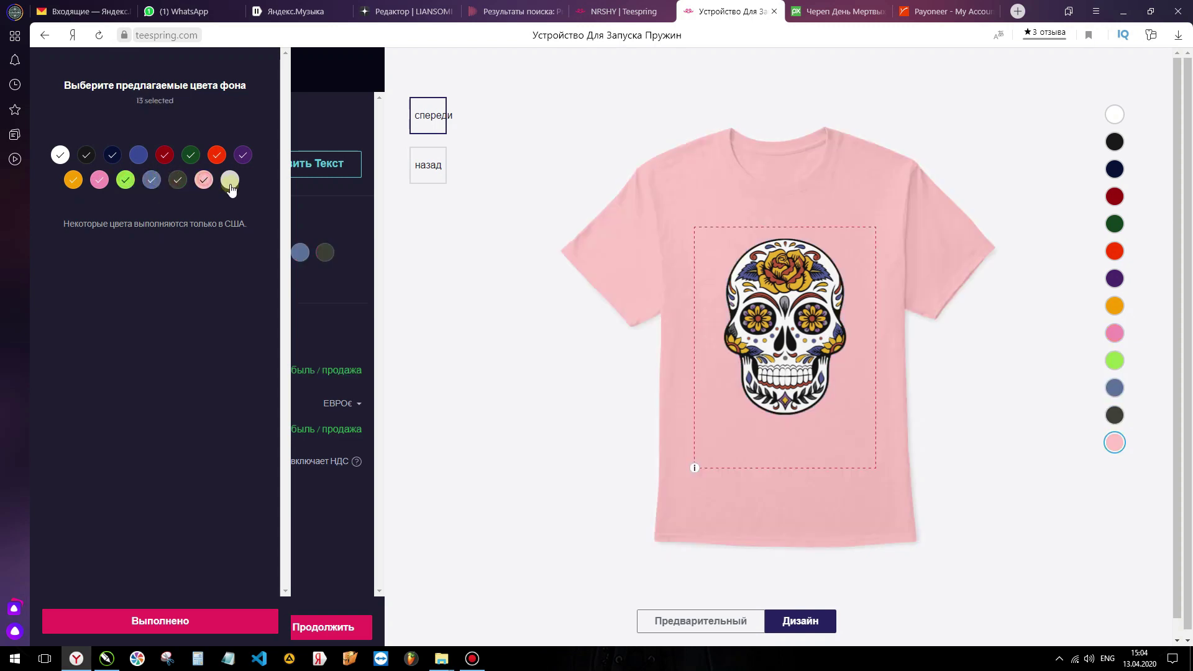
left_click(230, 181)
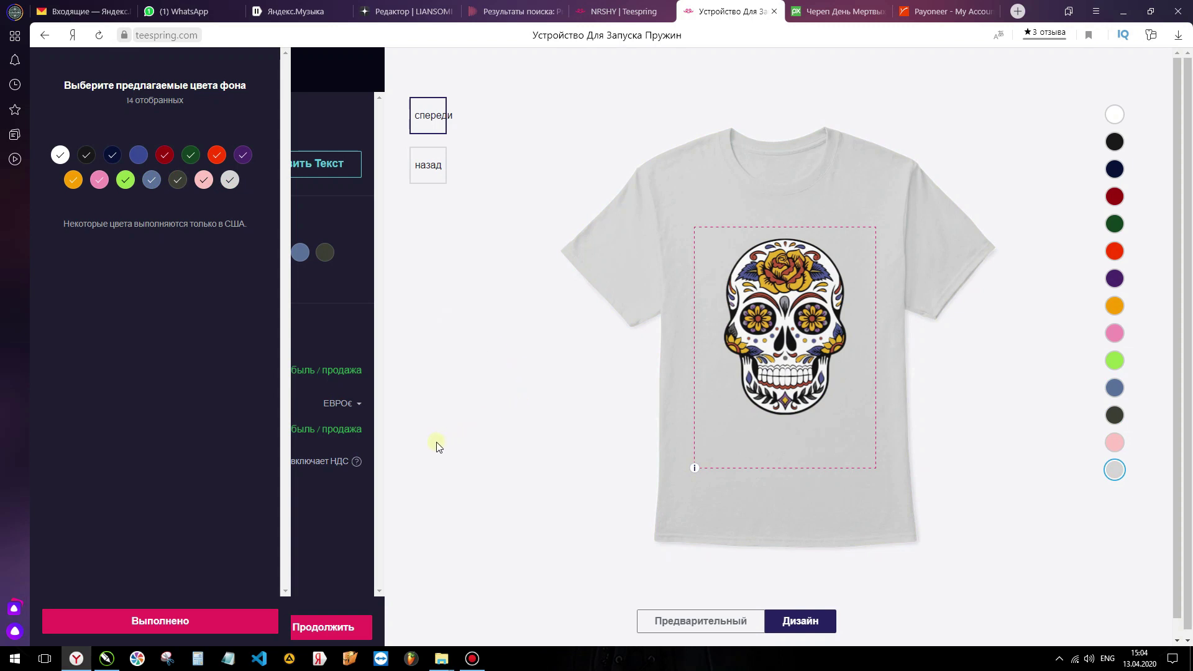
double_click(154, 621)
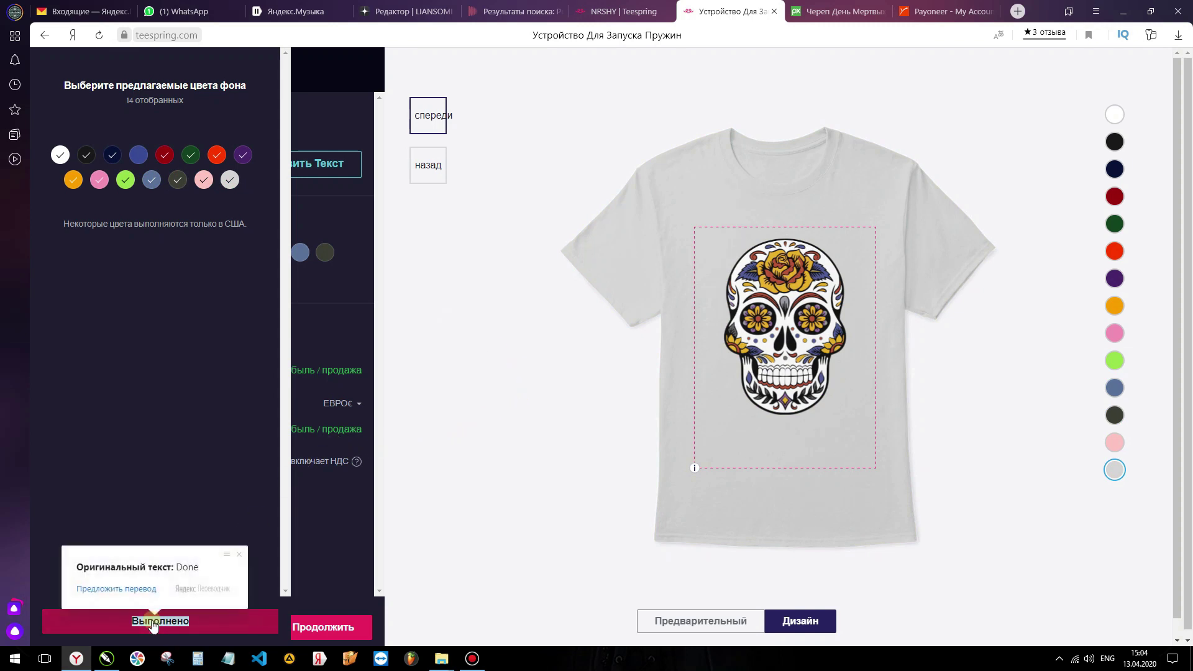
left_click(160, 627)
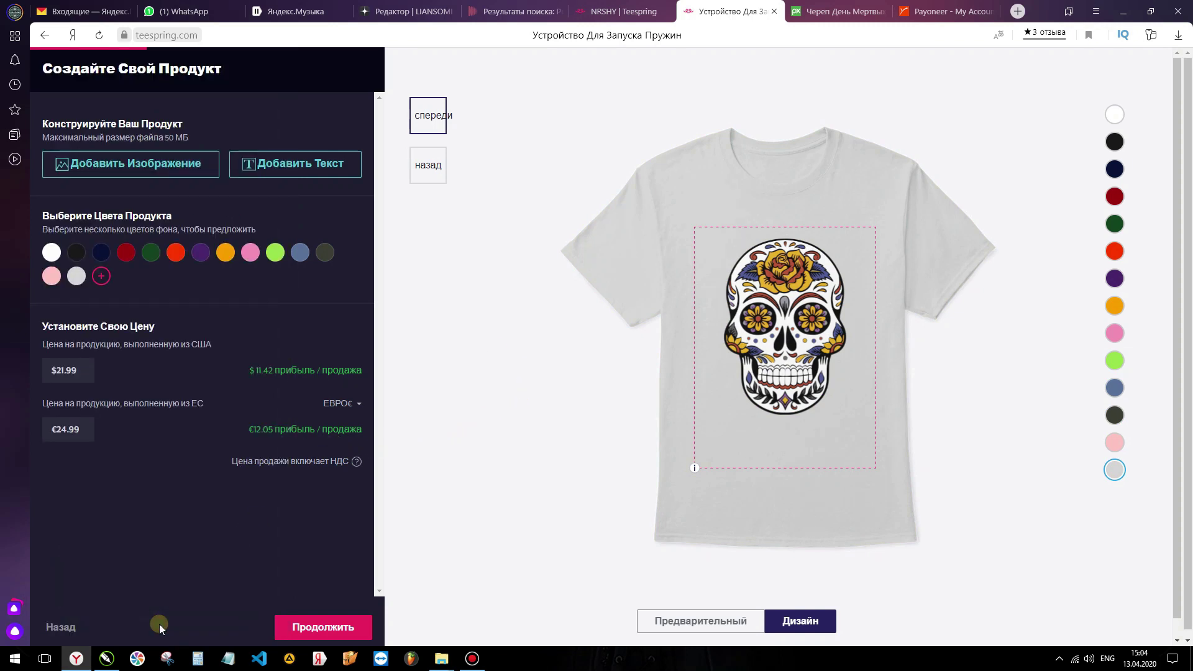
- Continue to the additional products page and reopen the classic tee (Классический Тройник) for editing
left_click(326, 630)
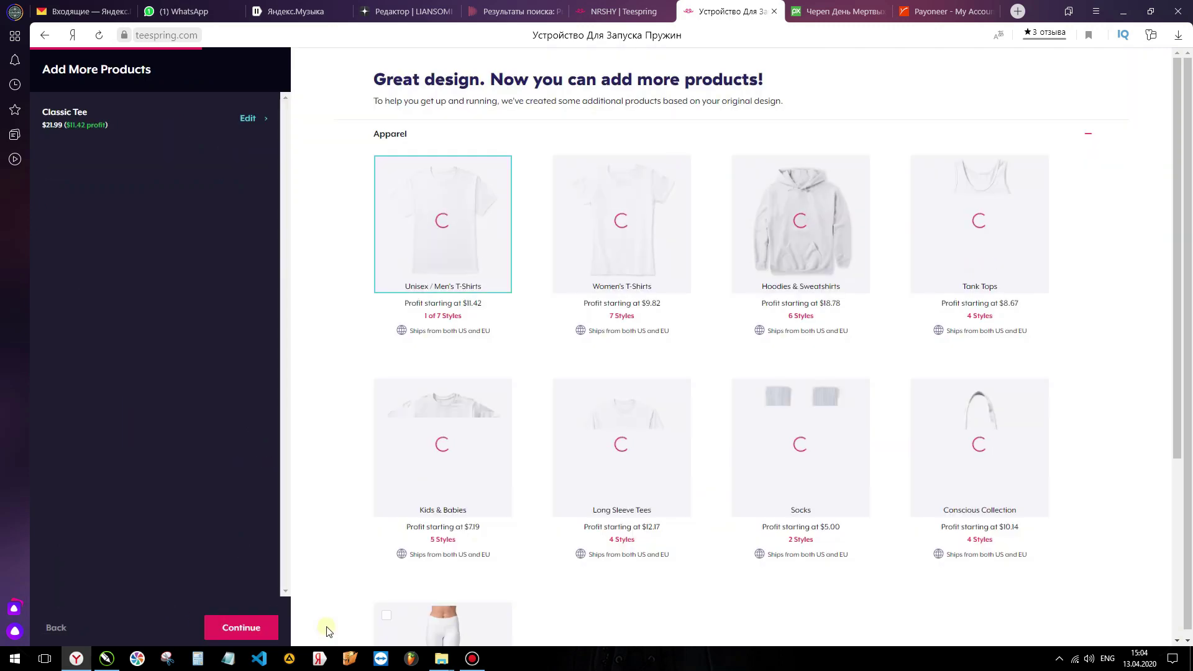
mouse_move(453, 511)
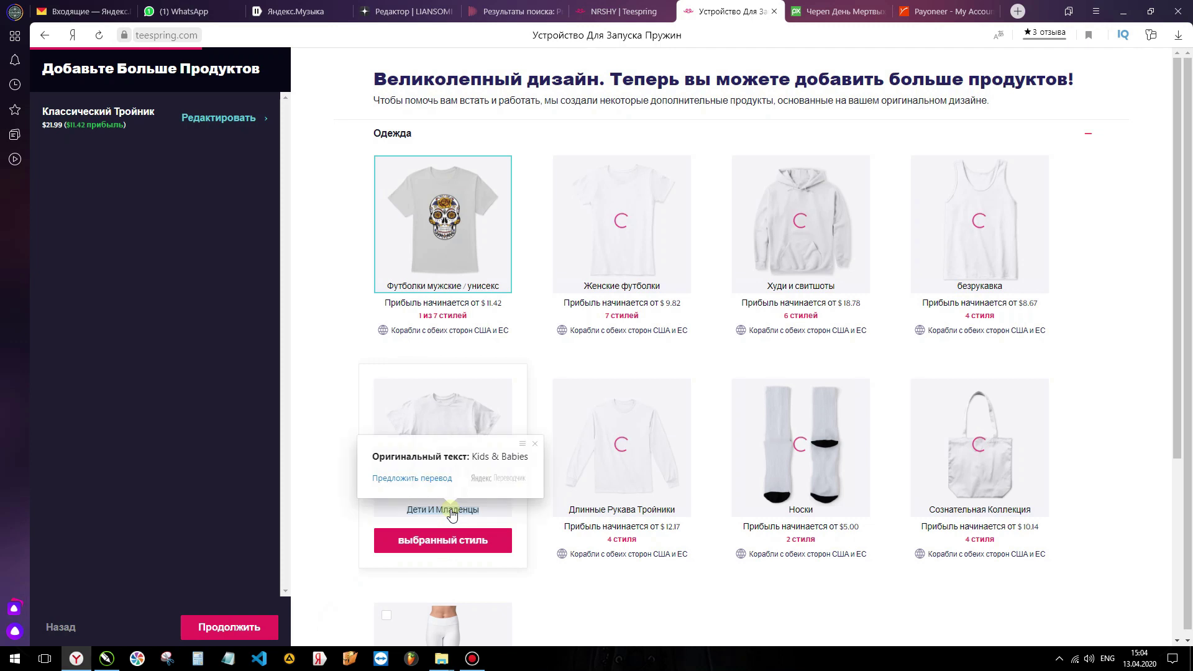
left_click(221, 122)
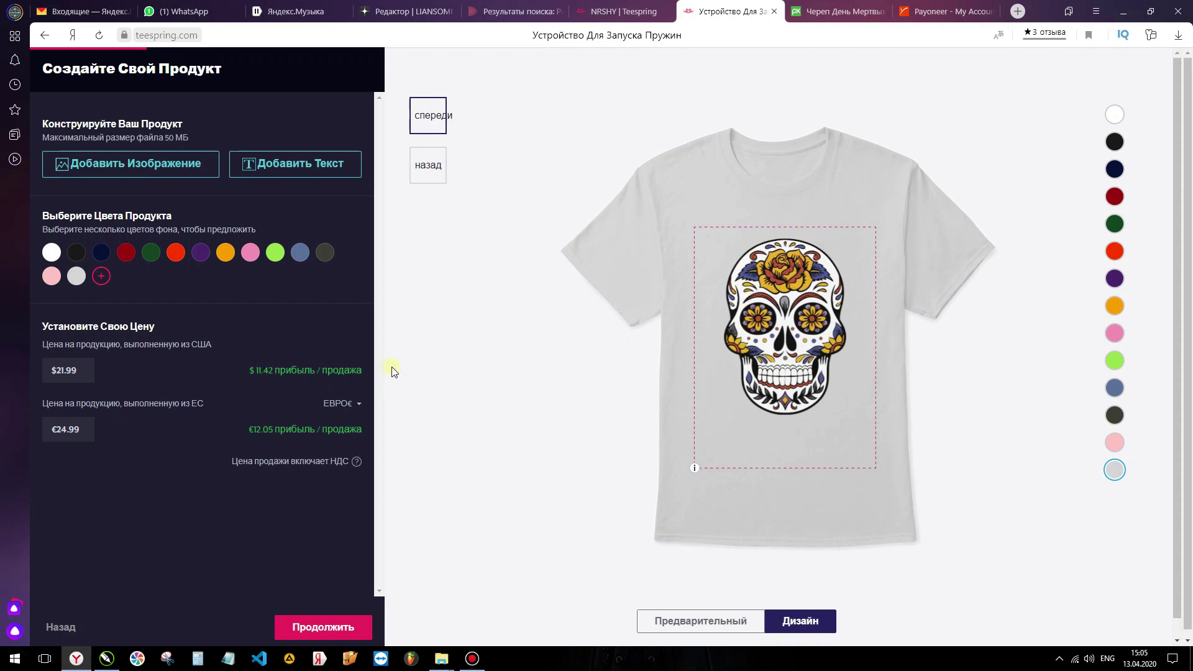
- Examine the tee's US and EU selling prices and the profit per sale for each
left_click_drag(80, 374, 51, 374)
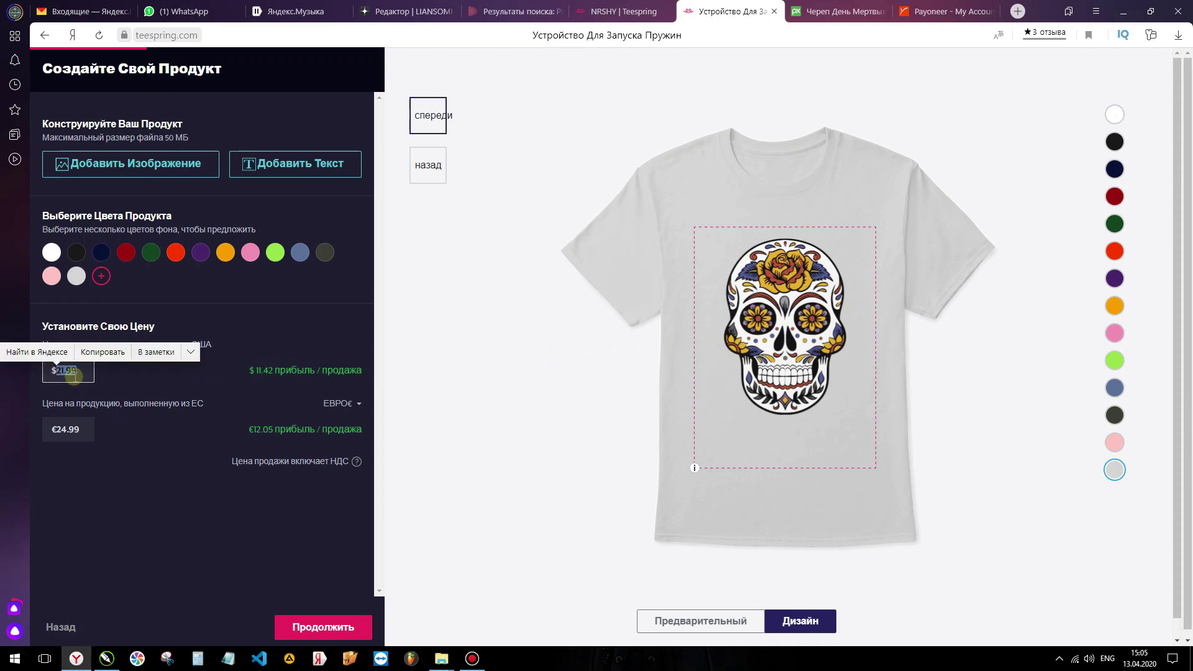
left_click(82, 375)
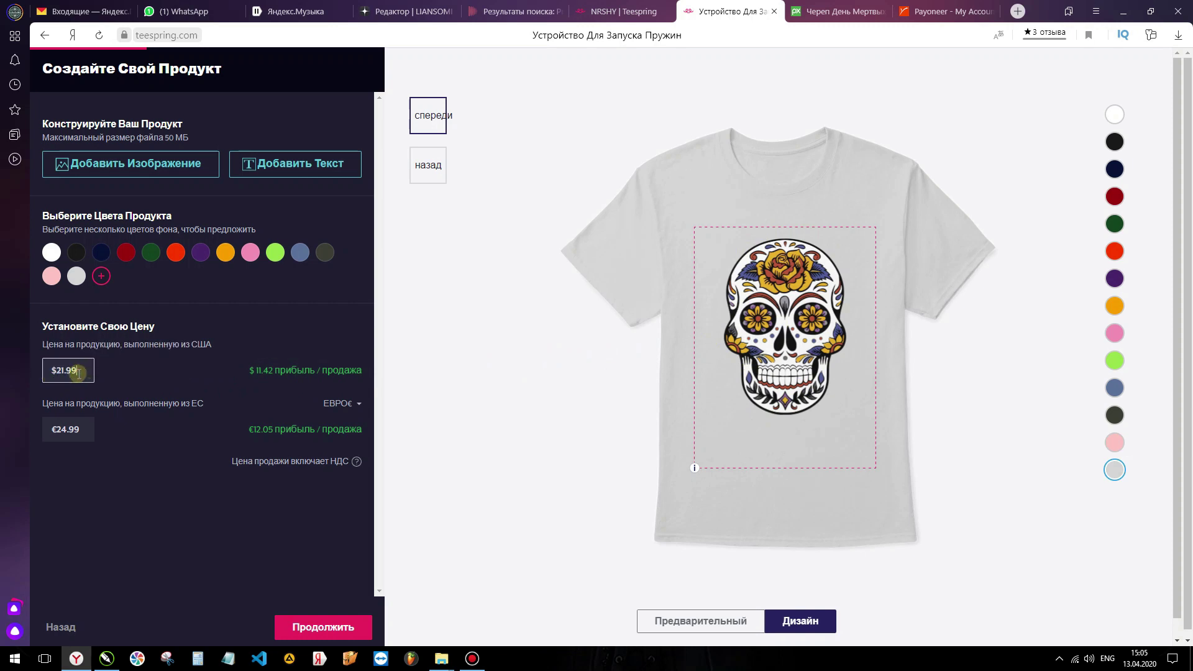
triple_click(274, 372)
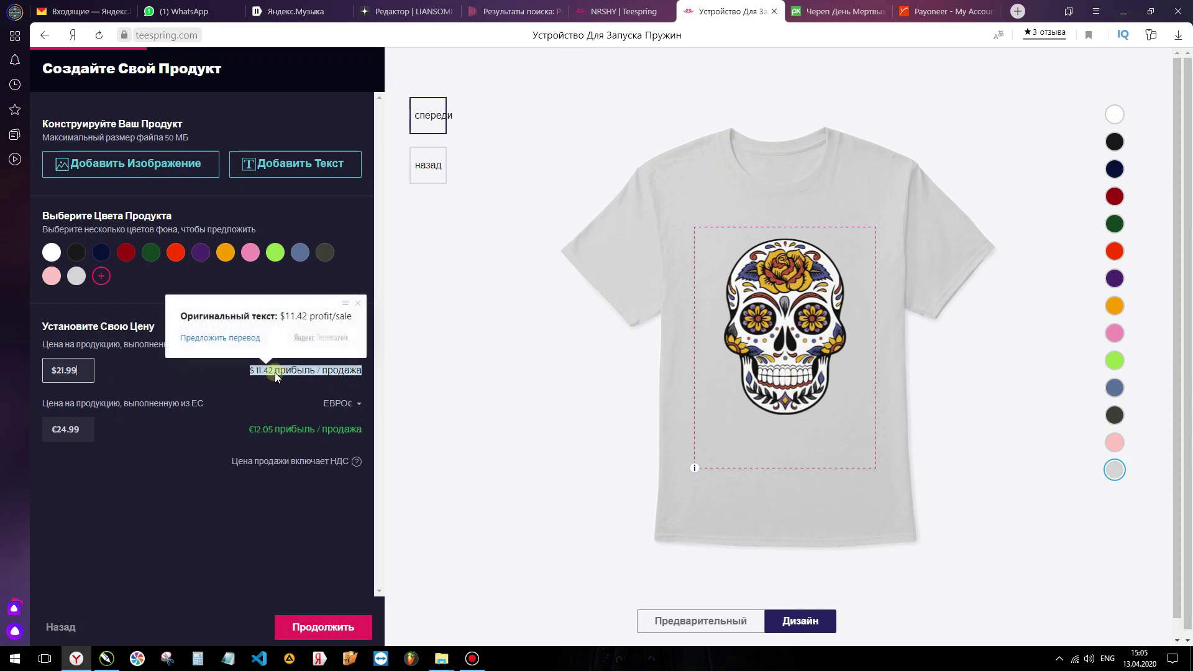
left_click(805, 353)
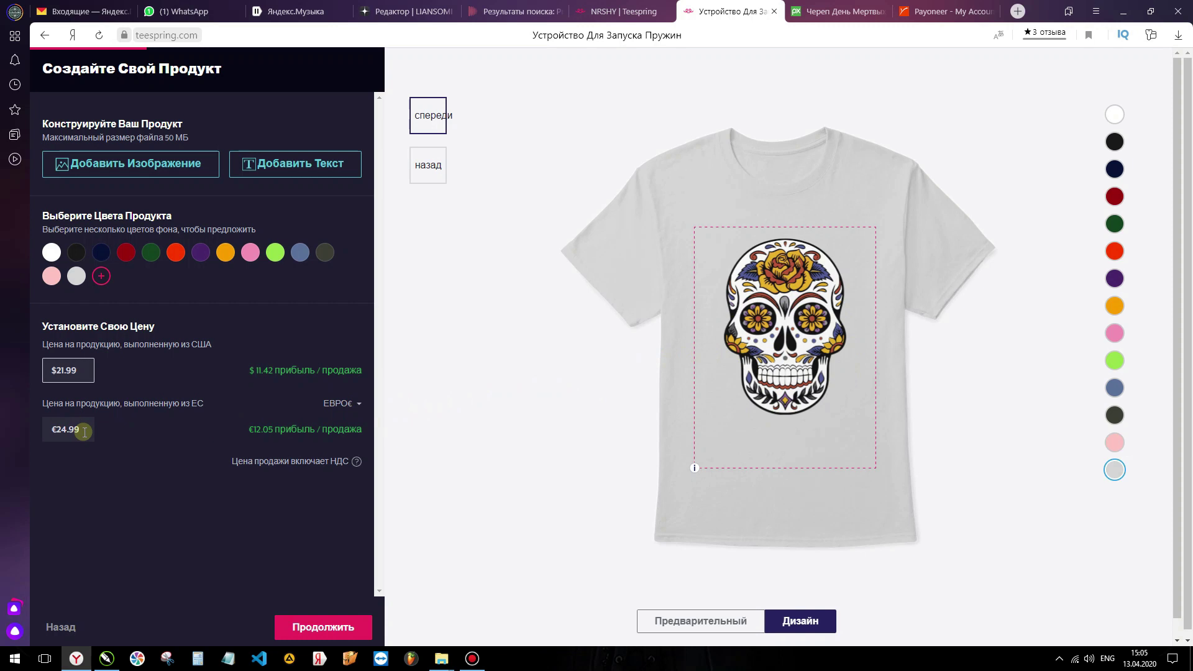
triple_click(267, 430)
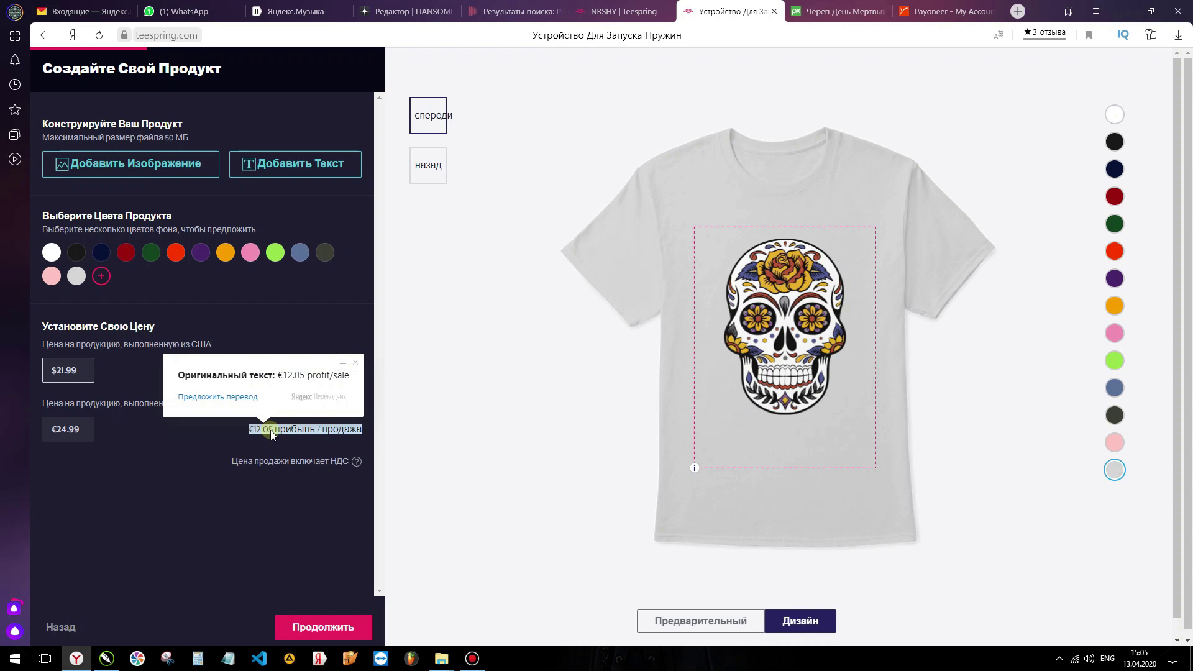
left_click(763, 361)
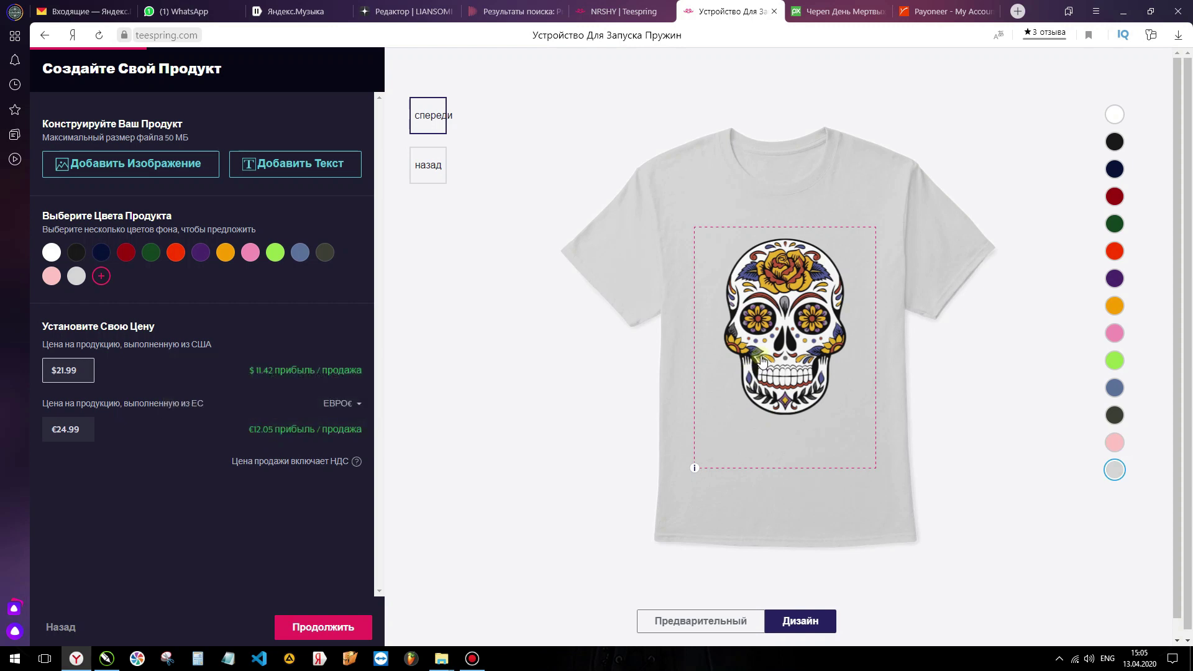
- Continue to the additional products and open the leggings (Легинсы) in the apparel section for editing
triple_click(329, 629)
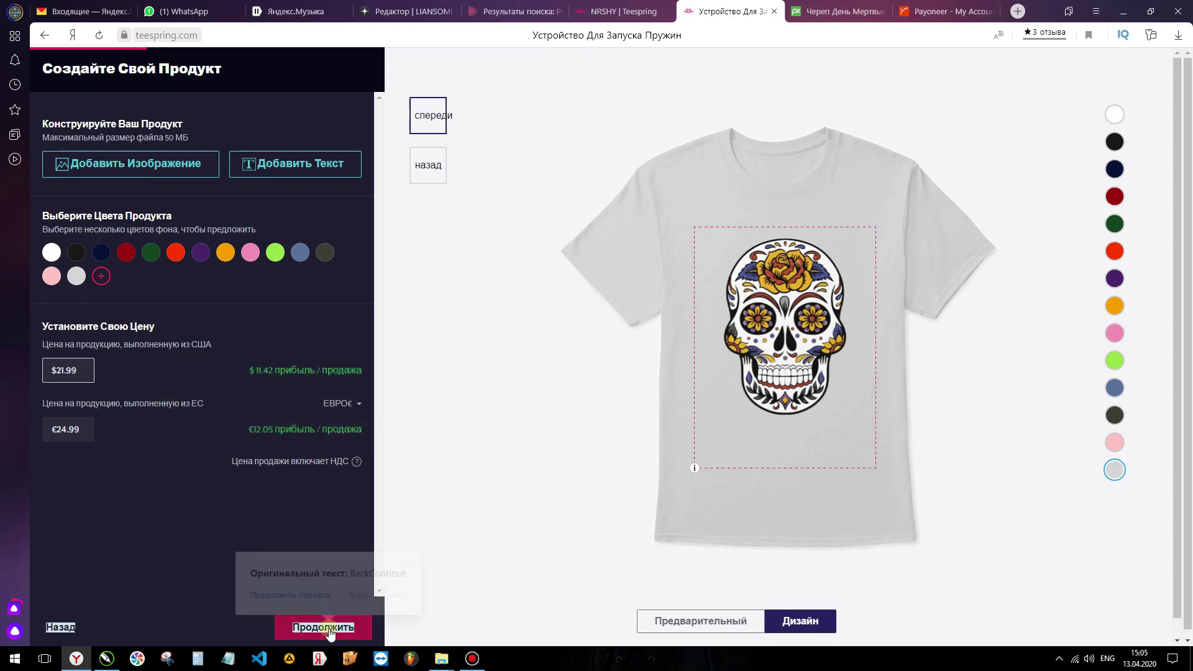
left_click(329, 629)
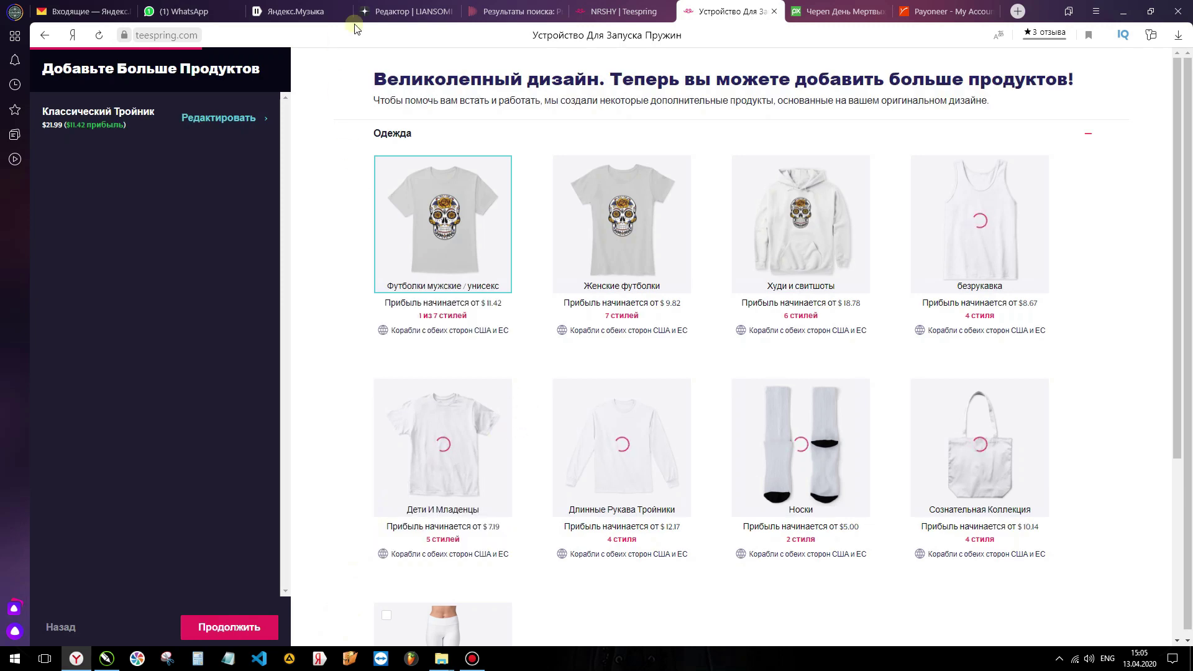
left_click(562, 318)
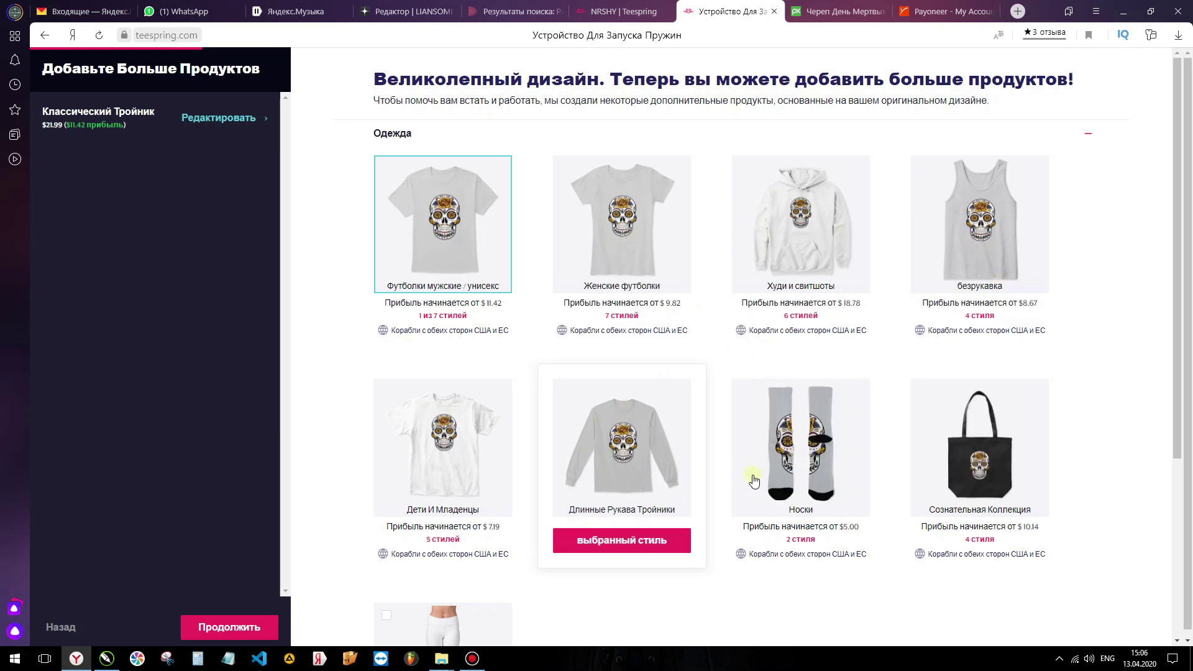
scroll(826, 514, "down", 4)
scroll(807, 389, "up", 4)
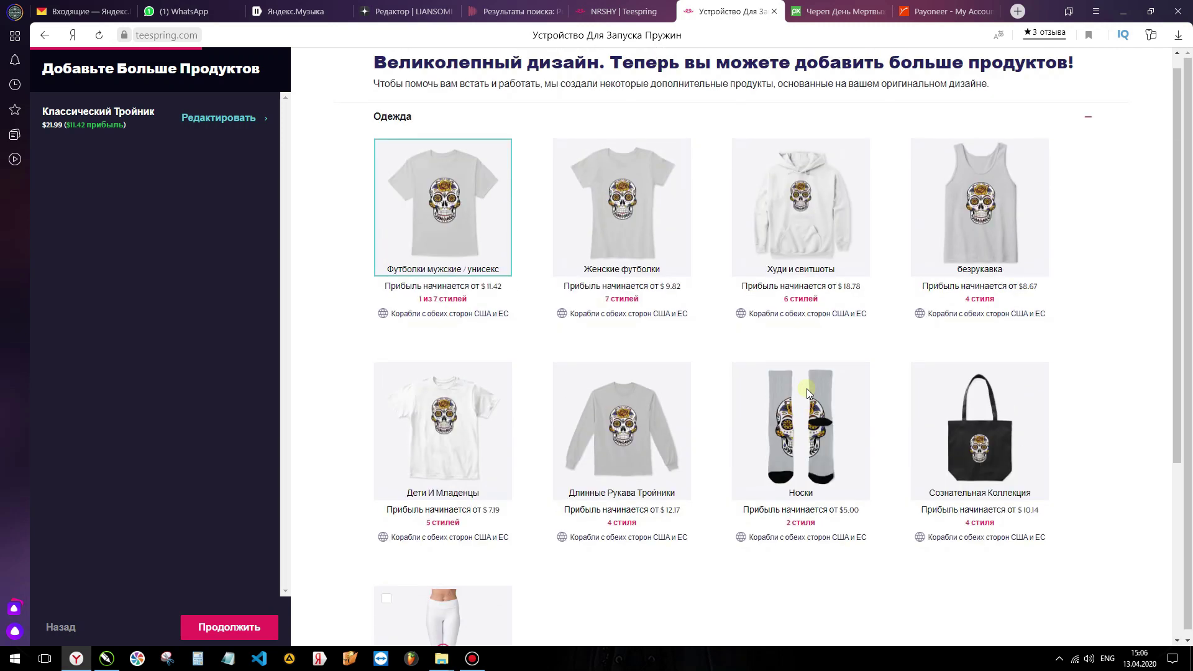
scroll(806, 389, "down", 2)
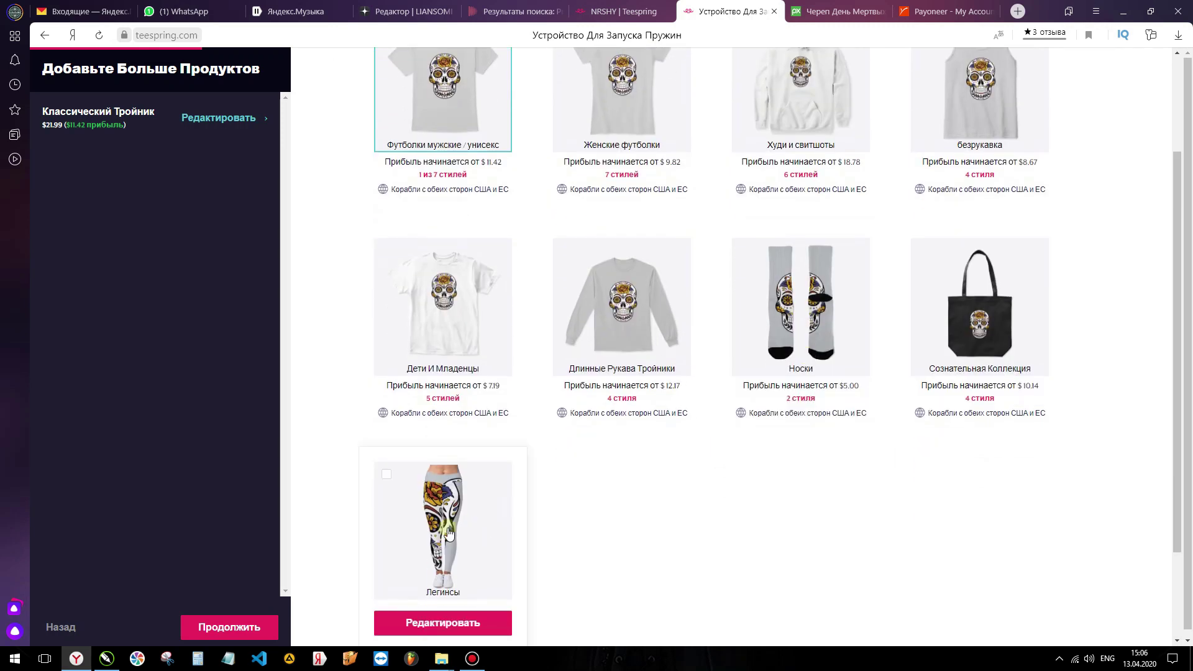
scroll(585, 515, "down", 2)
mouse_move(439, 510)
left_click(437, 505)
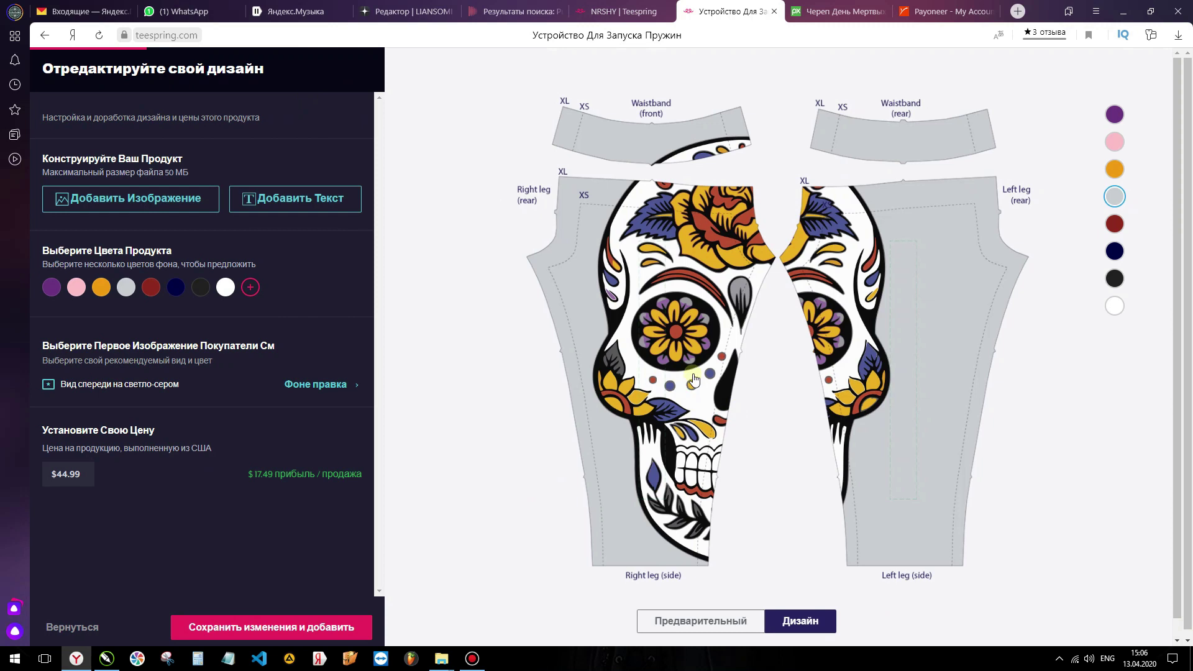
- Centre the skull across both legs of the leggings, below the waistband, and save and add the product
left_click_drag(664, 347, 696, 402)
left_click(791, 573)
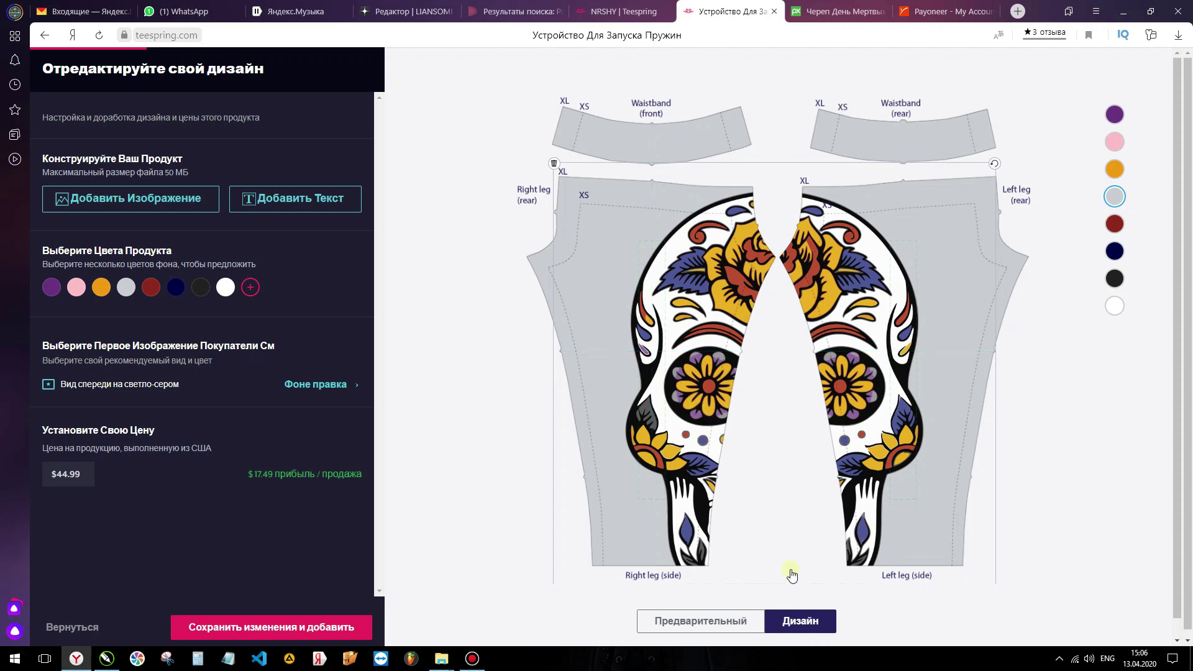
left_click(275, 625)
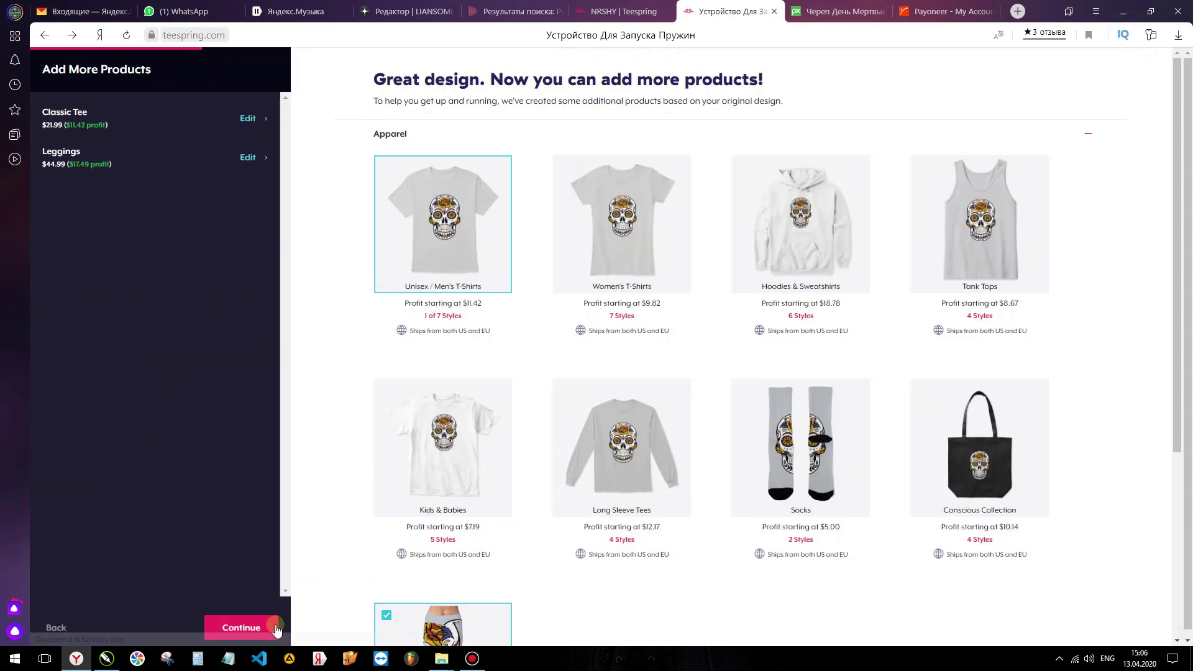
- Reopen the leggings (Легинсы) for editing, move the skull up so it overlaps the waistband, and save the changes
scroll(492, 508, "down", 4)
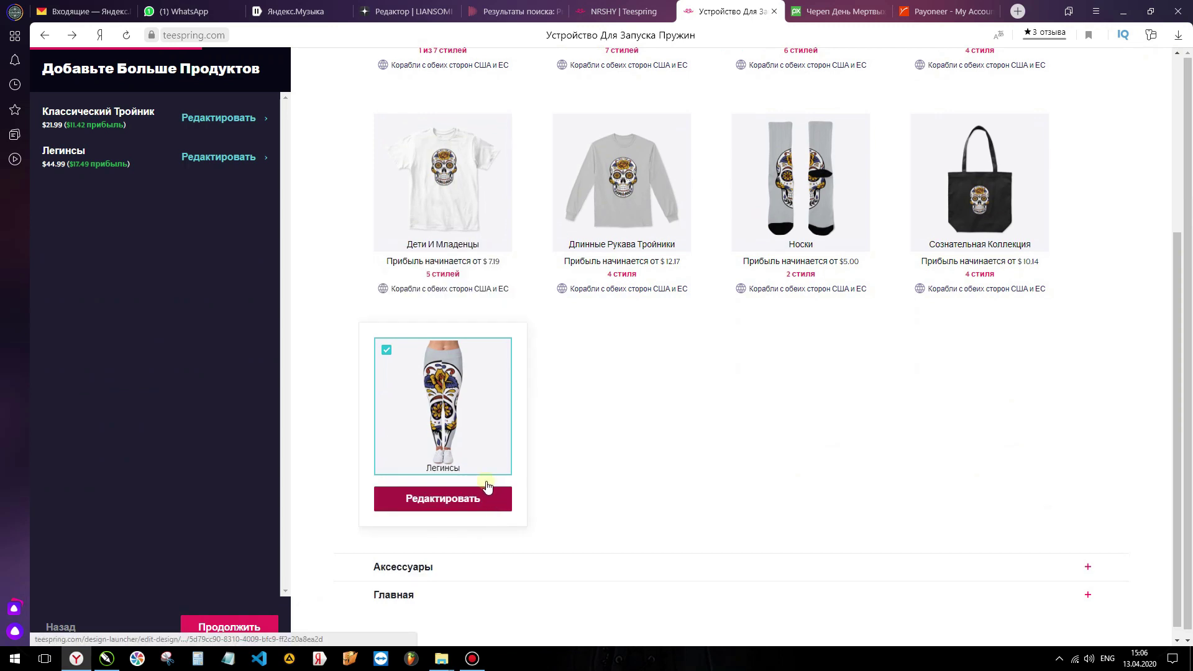
scroll(455, 442, "up", 1)
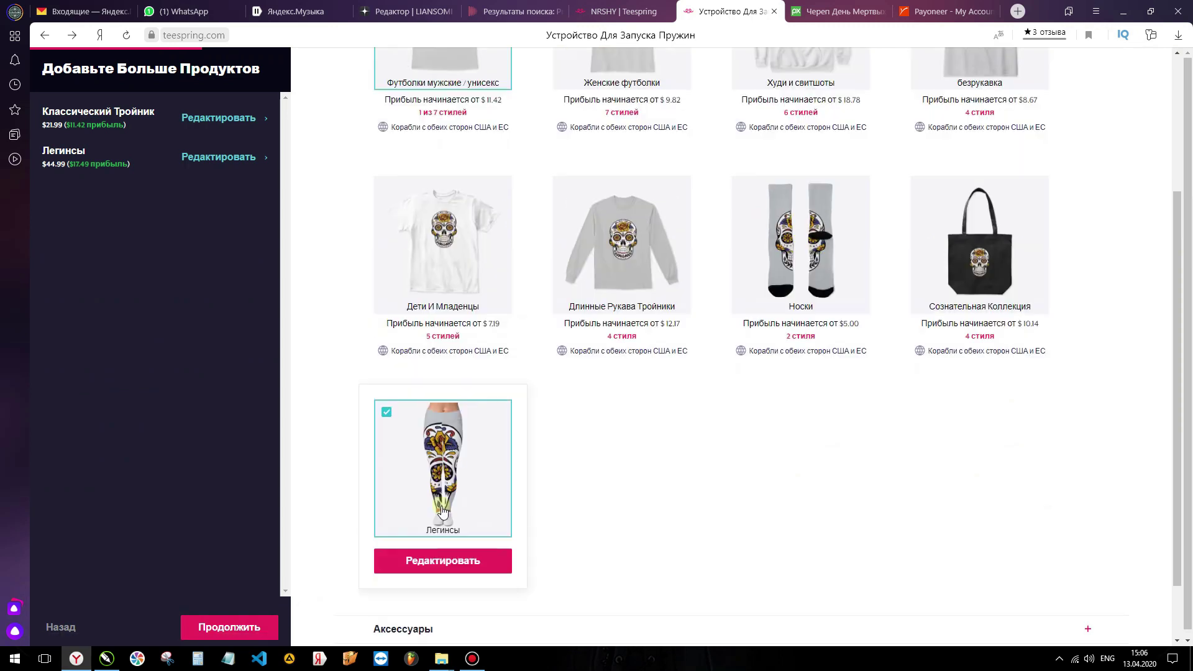
left_click(447, 562)
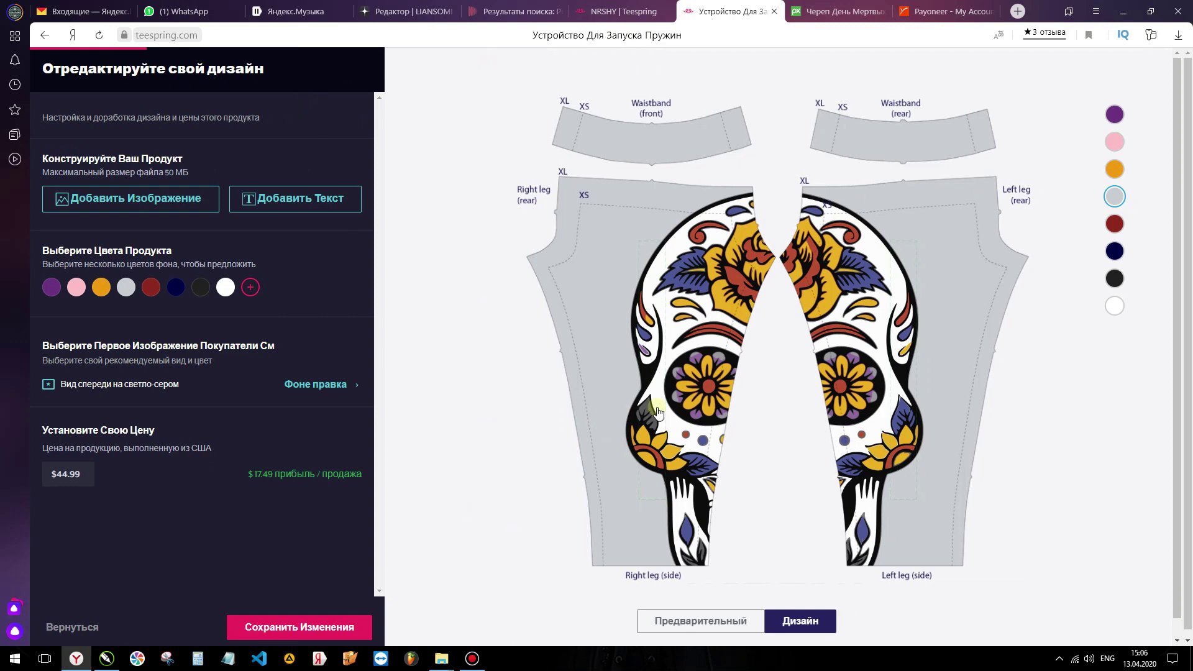
left_click_drag(717, 362, 709, 404)
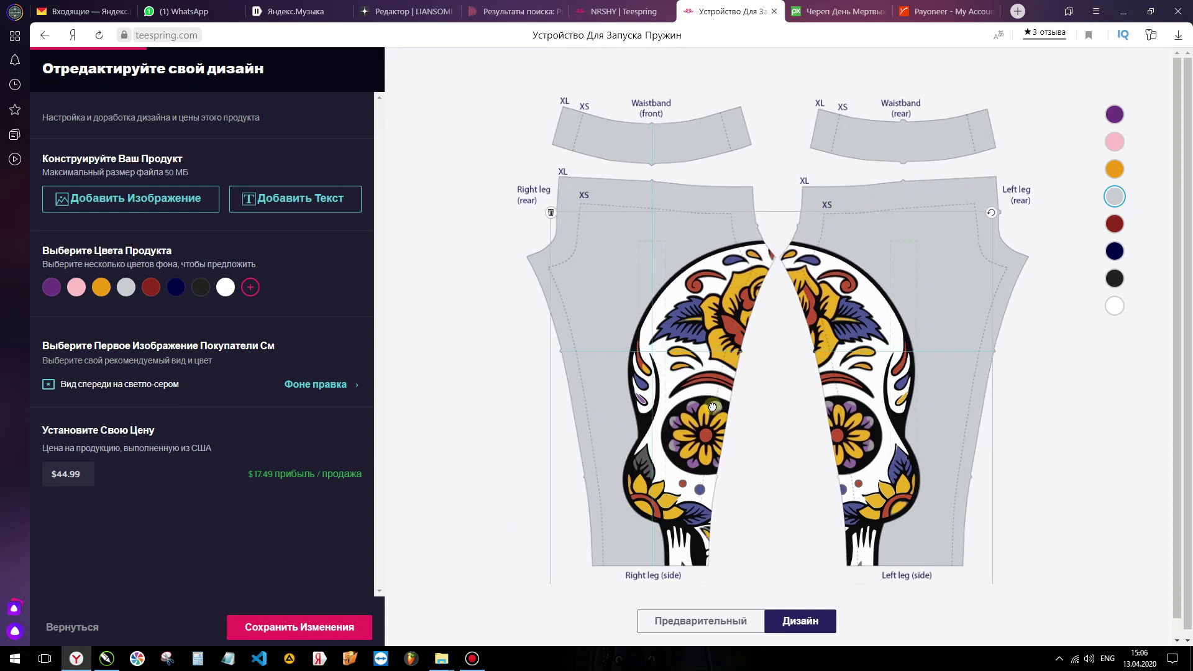
left_click_drag(773, 447, 782, 311)
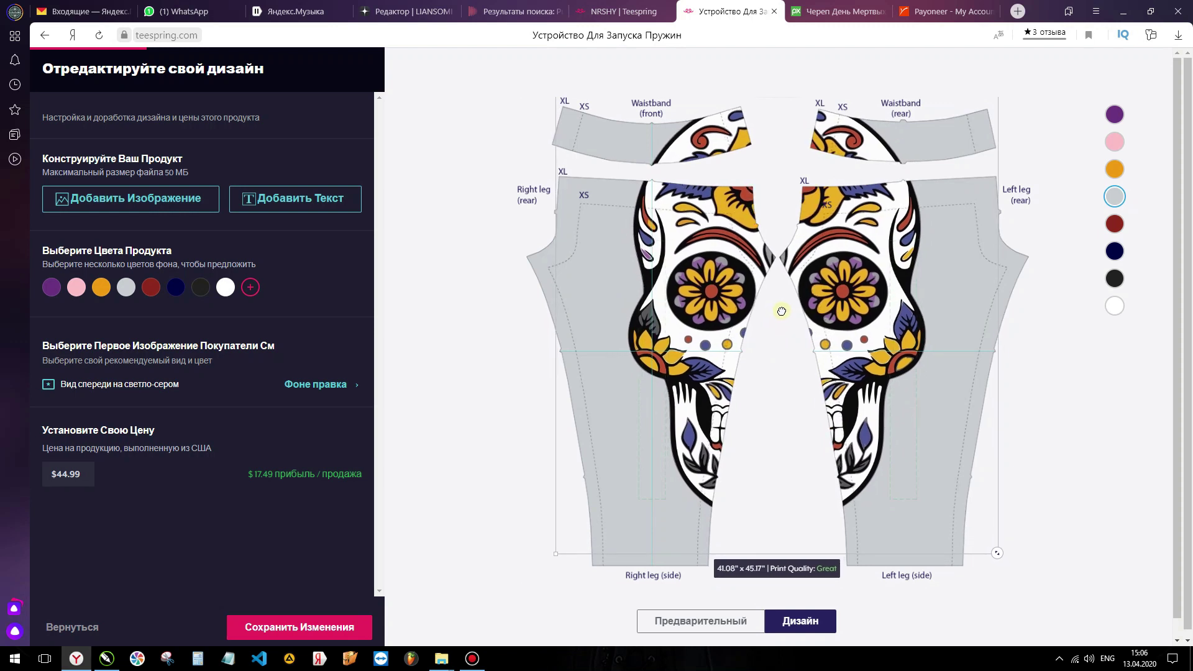
left_click_drag(782, 312, 782, 312)
left_click(338, 628)
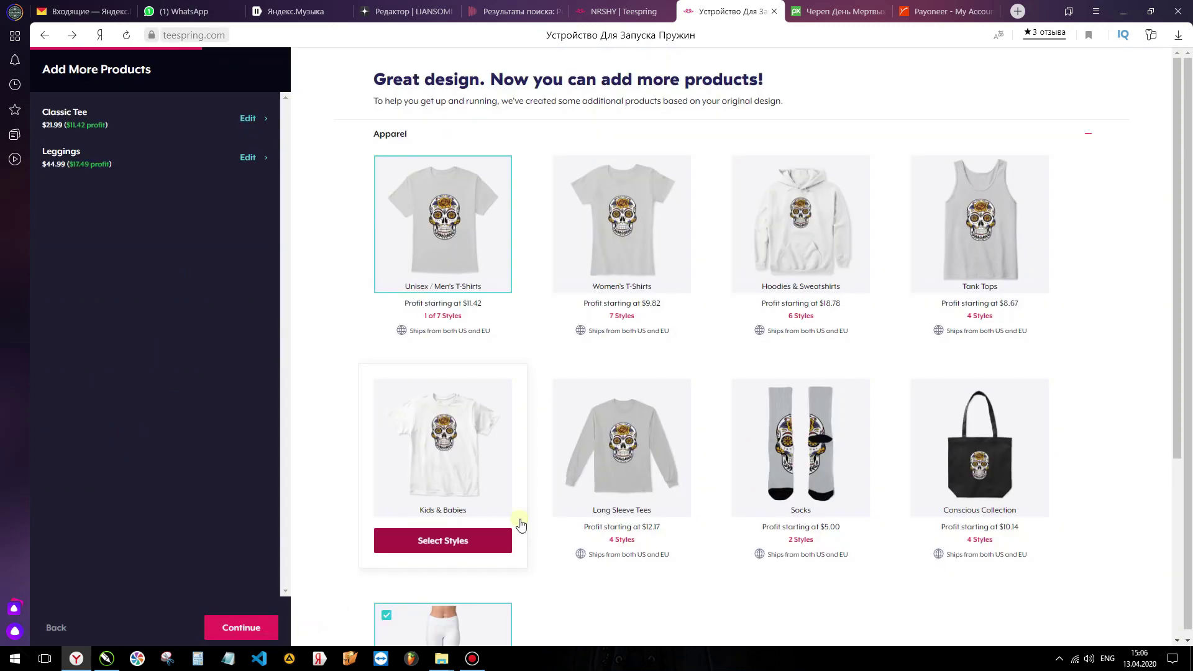
- Reopen the leggings for editing, move the skull back down across both legs below the waistband, and save the changes
scroll(520, 525, "down", 2)
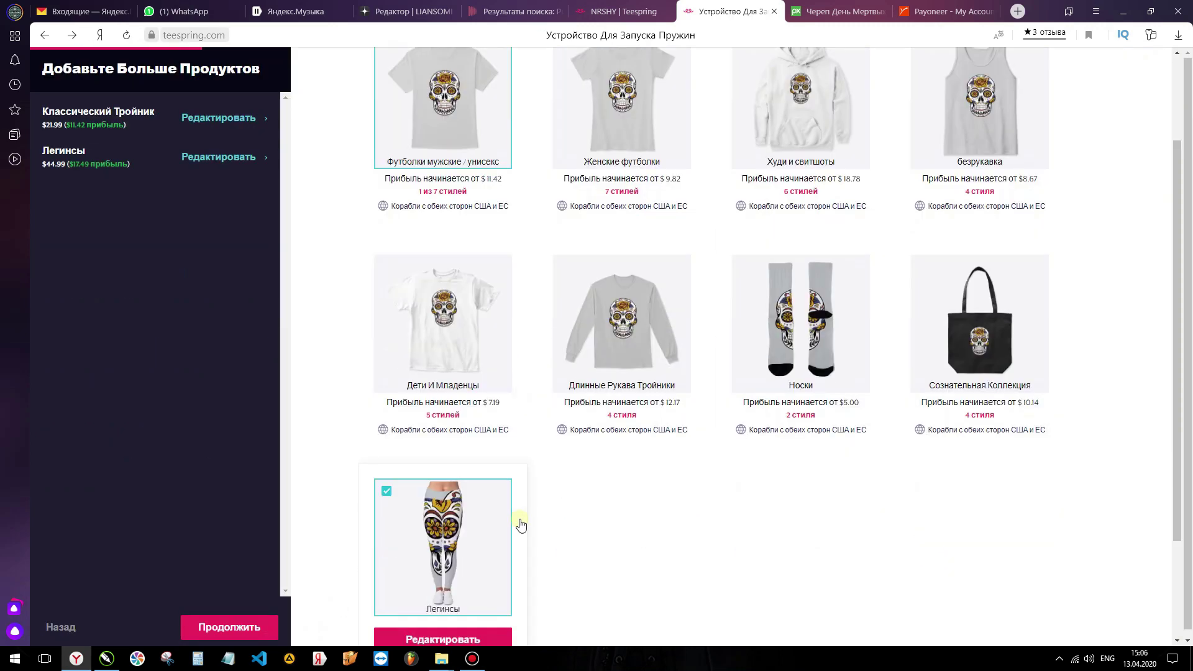
scroll(521, 526, "down", 2)
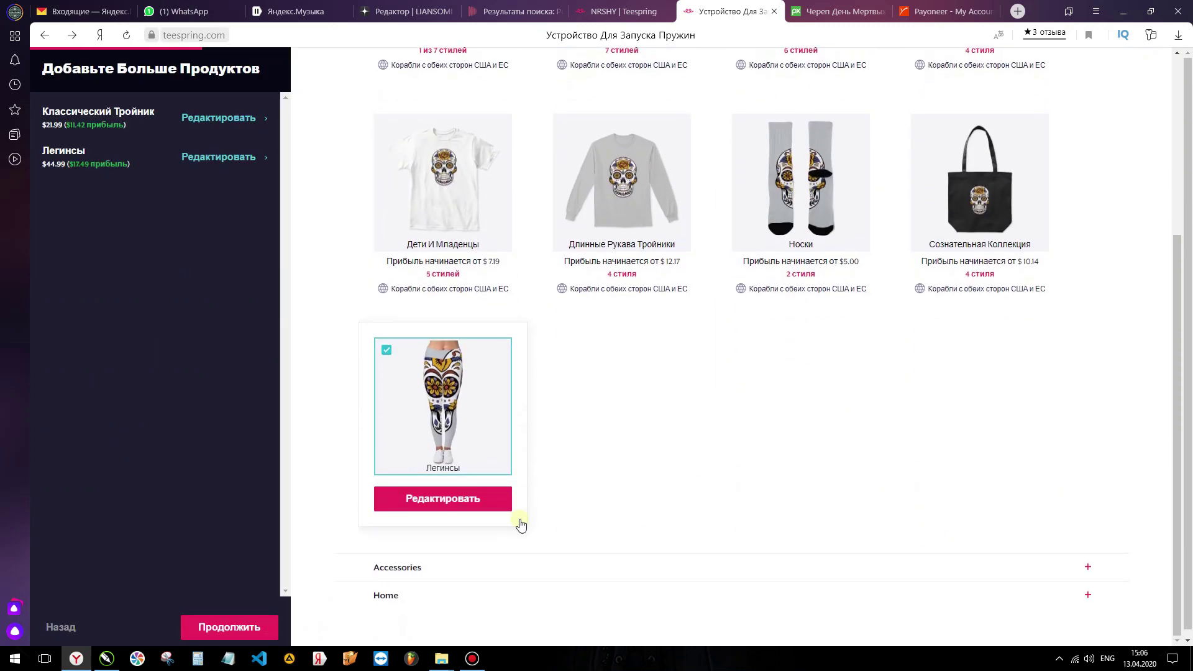
left_click(453, 502)
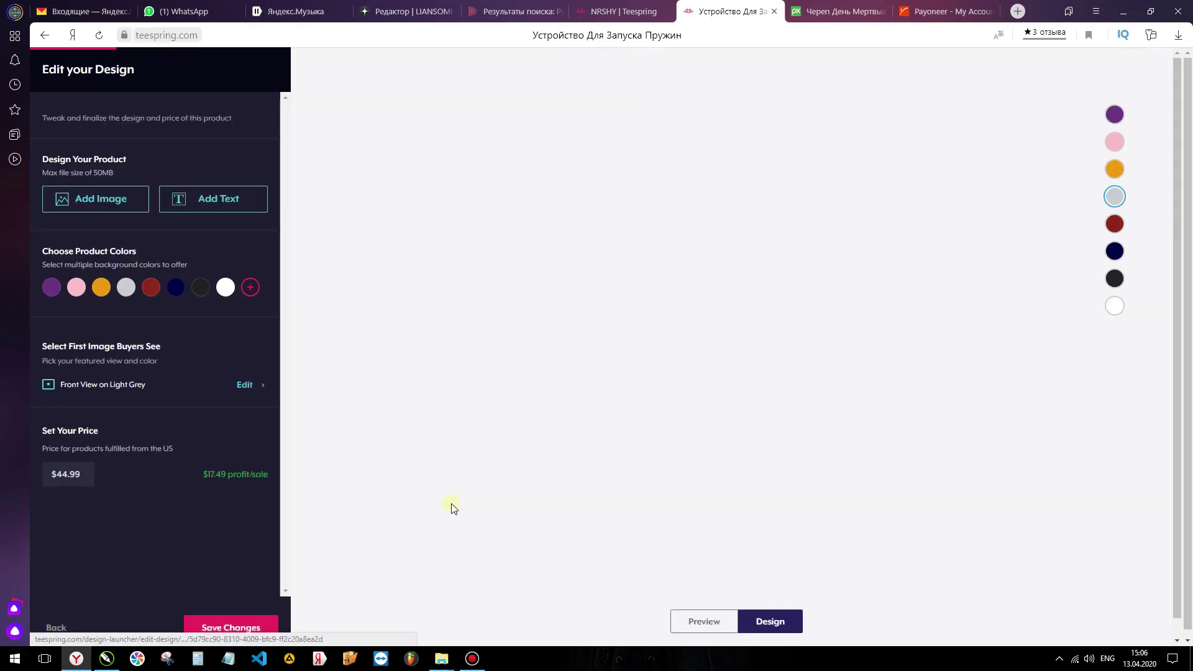
left_click_drag(743, 330, 740, 349)
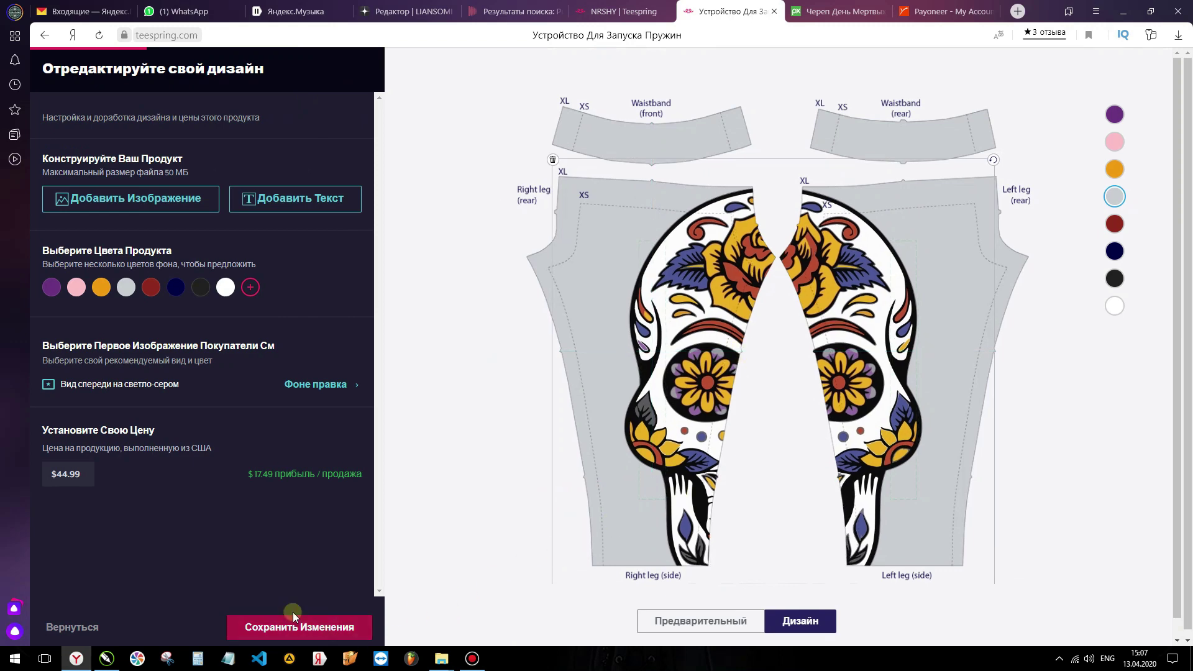
left_click(299, 626)
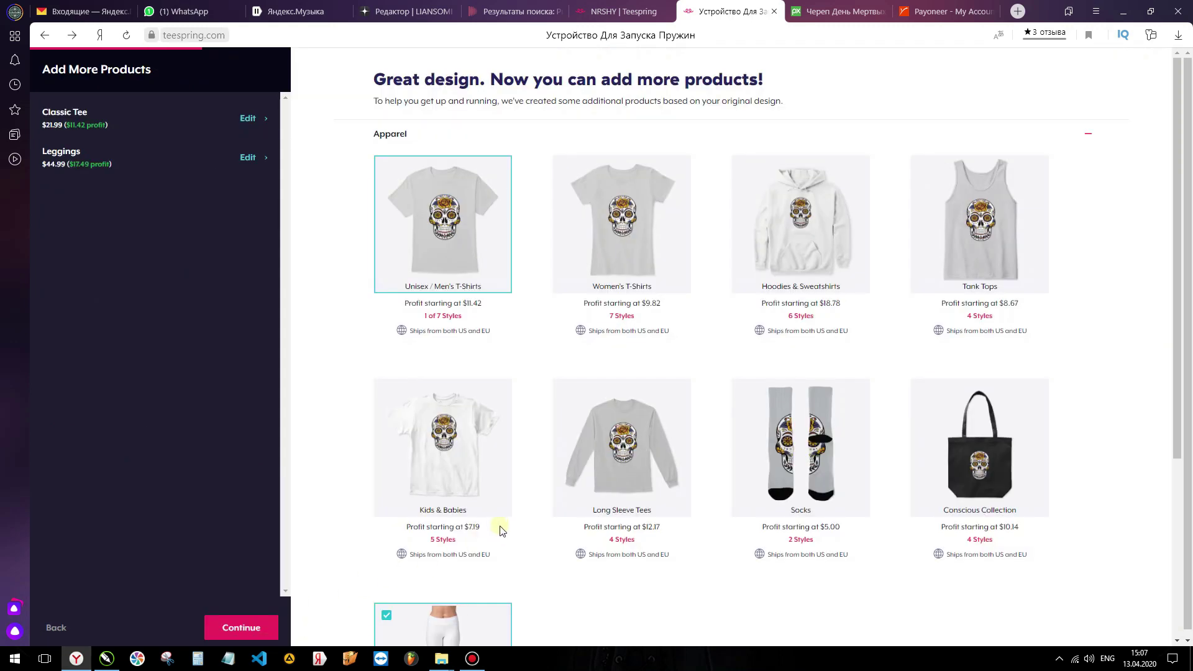
- Add both sock styles, Носки Экипажа and Носки, to the products and continue to the listing creation form
scroll(501, 530, "down", 3)
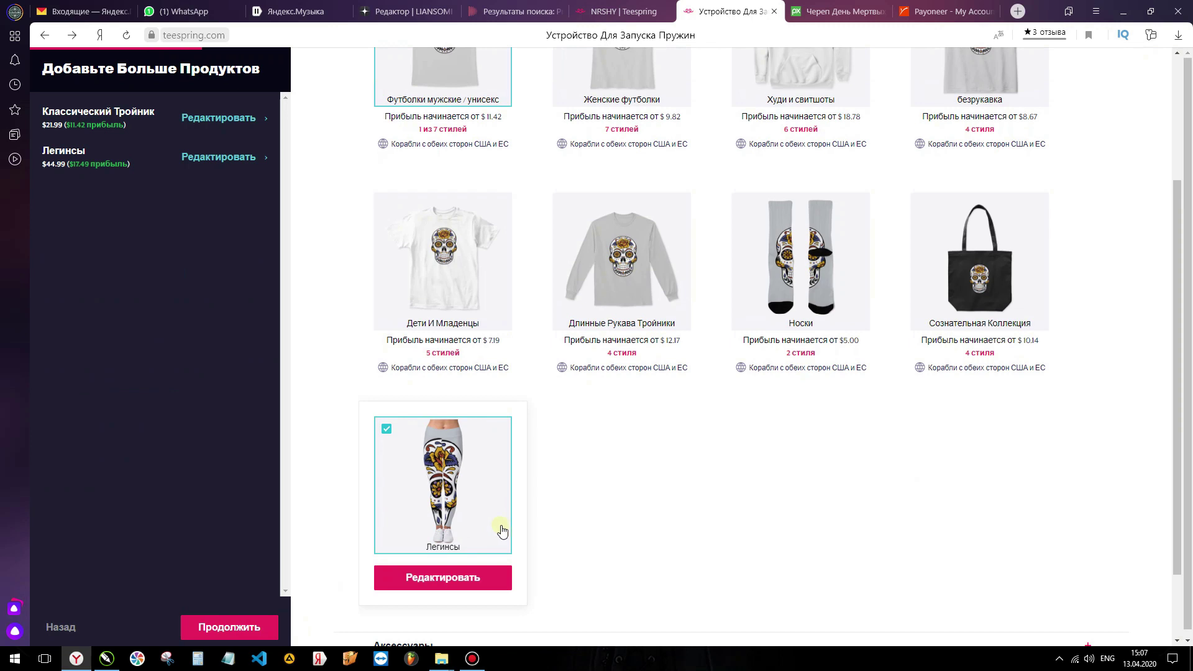
left_click(820, 355)
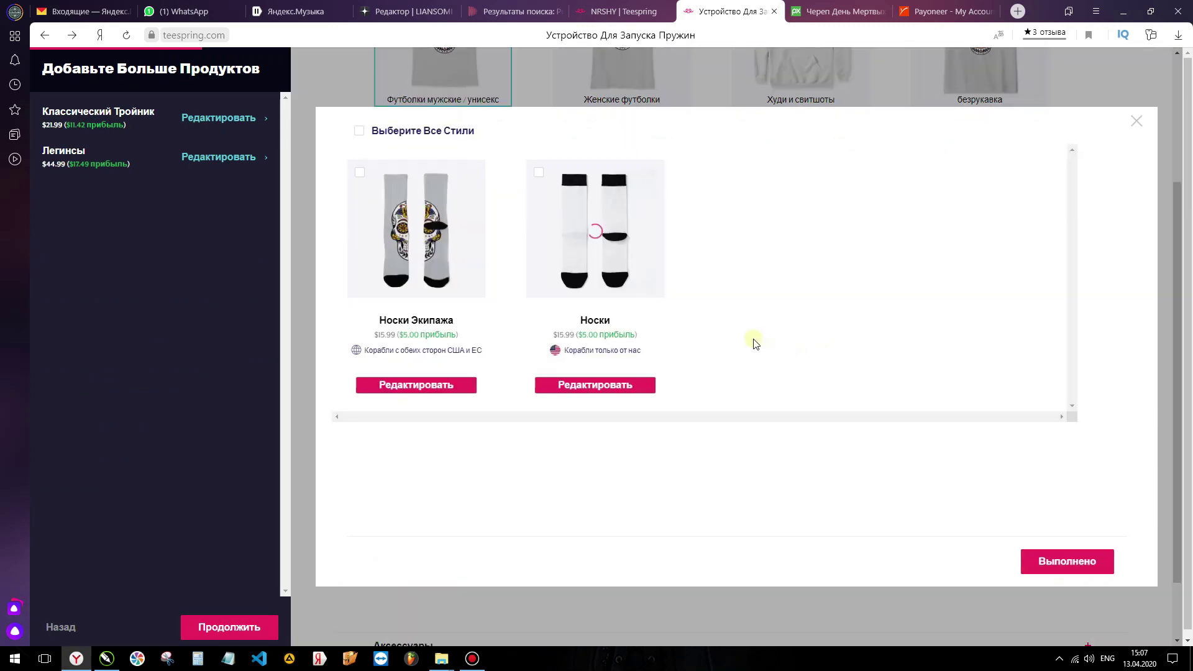
left_click(360, 171)
left_click(539, 173)
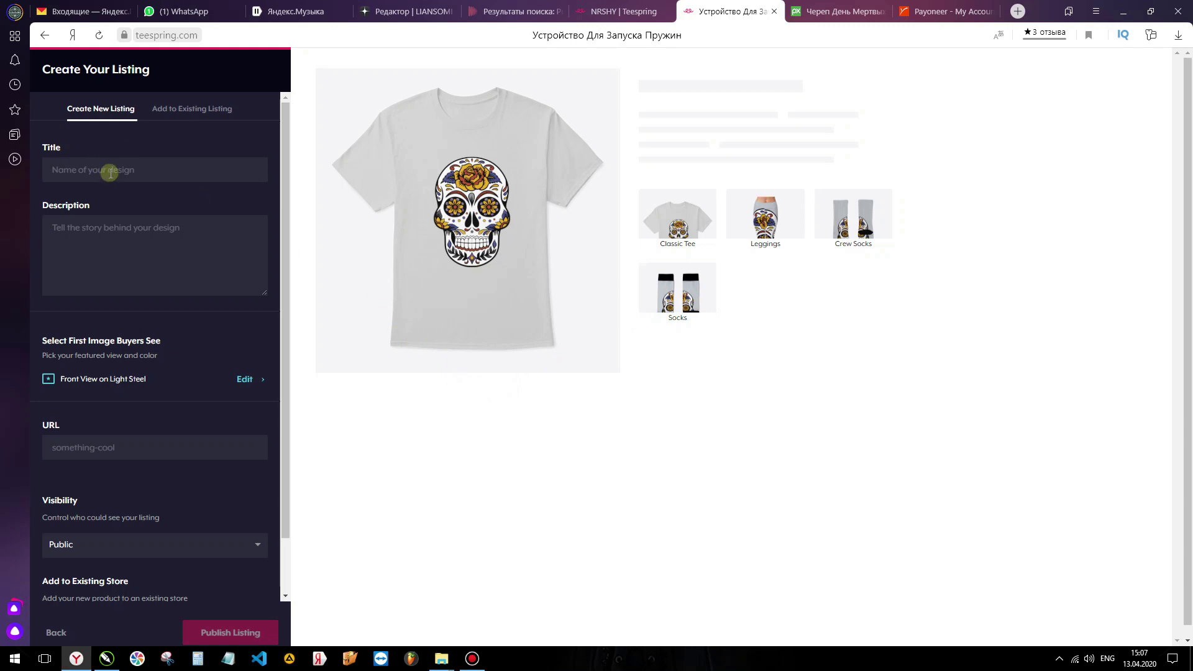
scroll(120, 314, "down", 1)
scroll(120, 315, "up", 1)
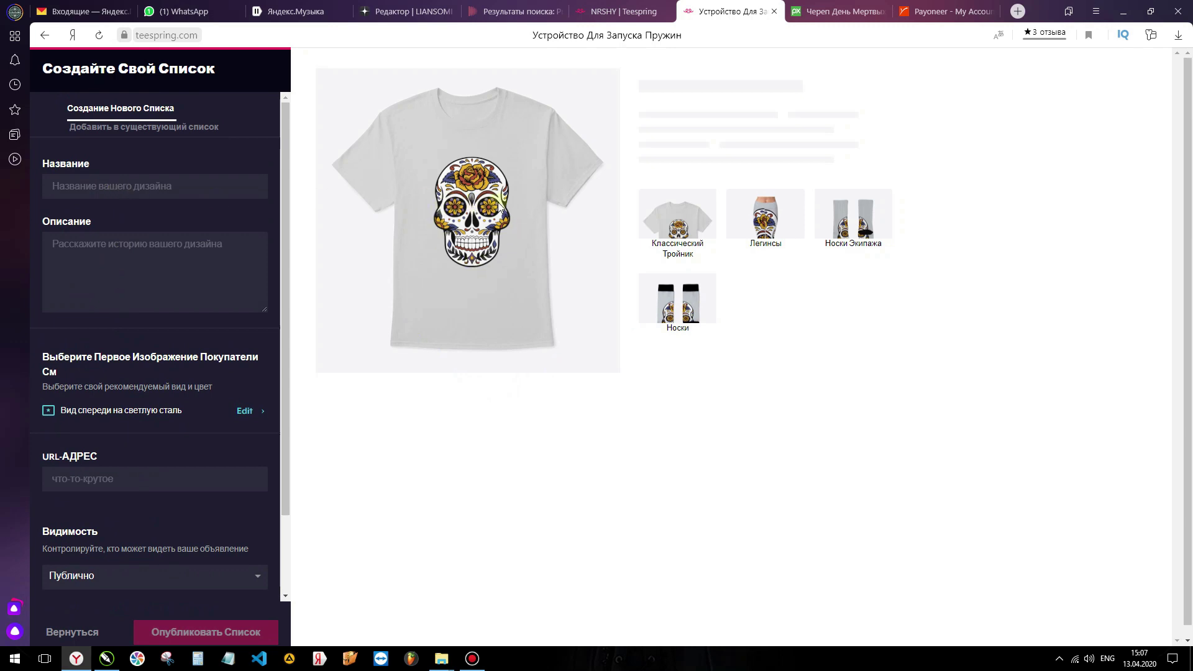
- Open Yandex Translate (Яндекс.Переводчик) in a new browser tab, starting from the Yandex home page
left_click(1016, 12)
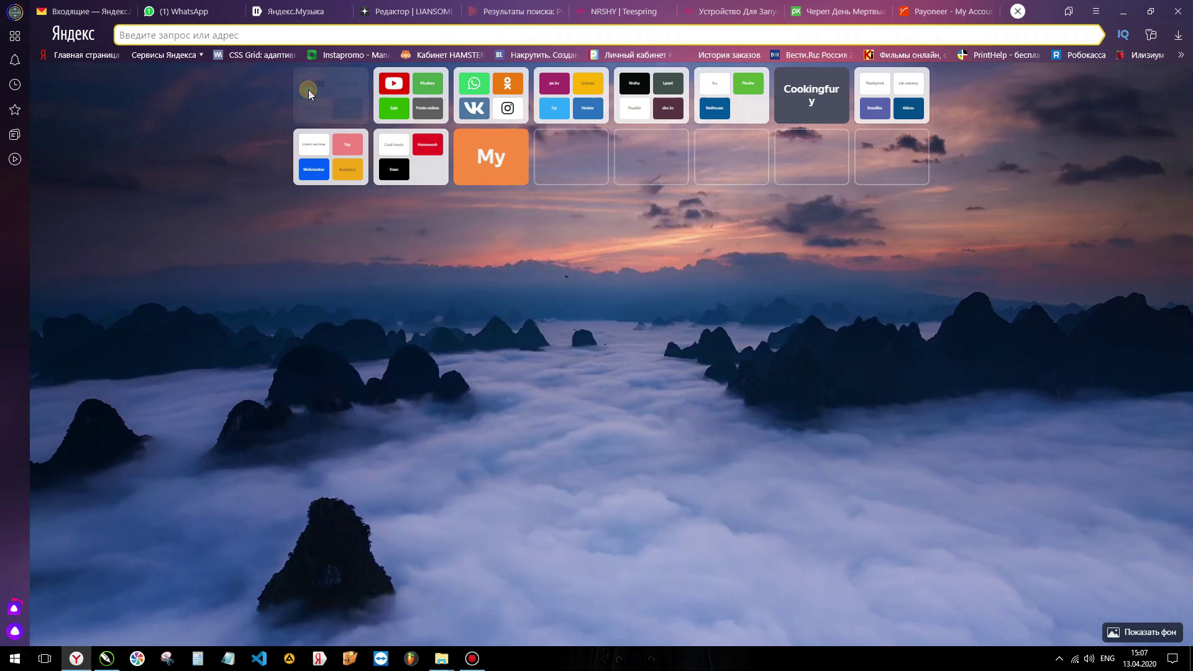
left_click(310, 93)
left_click(512, 121)
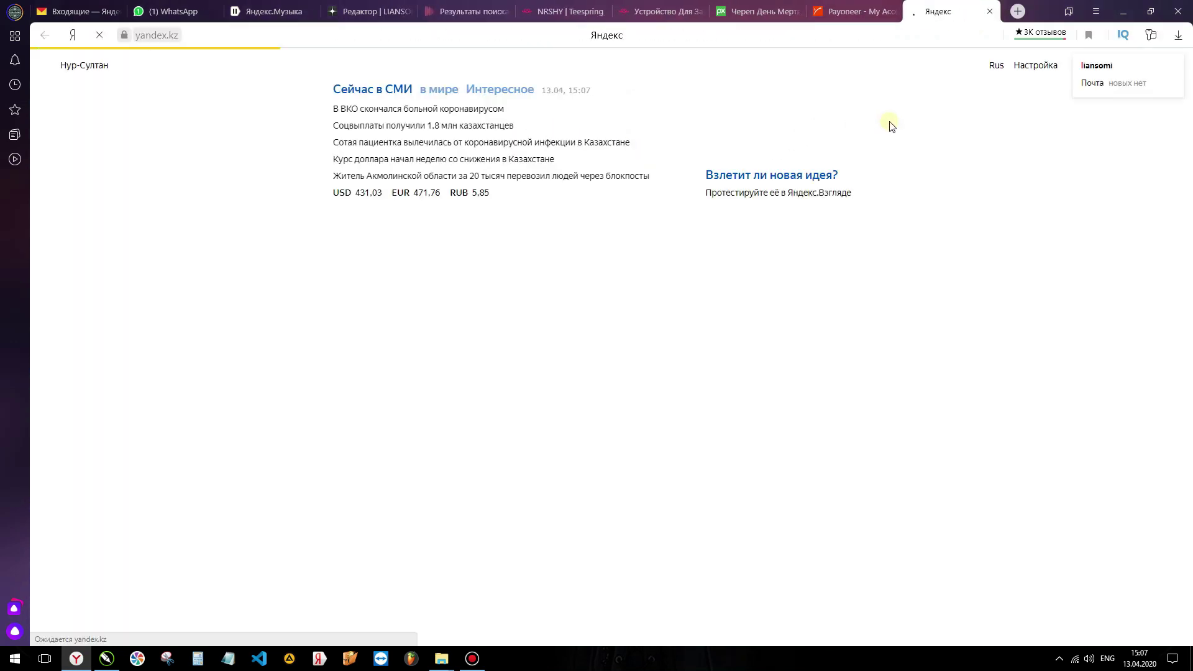
left_click(595, 225)
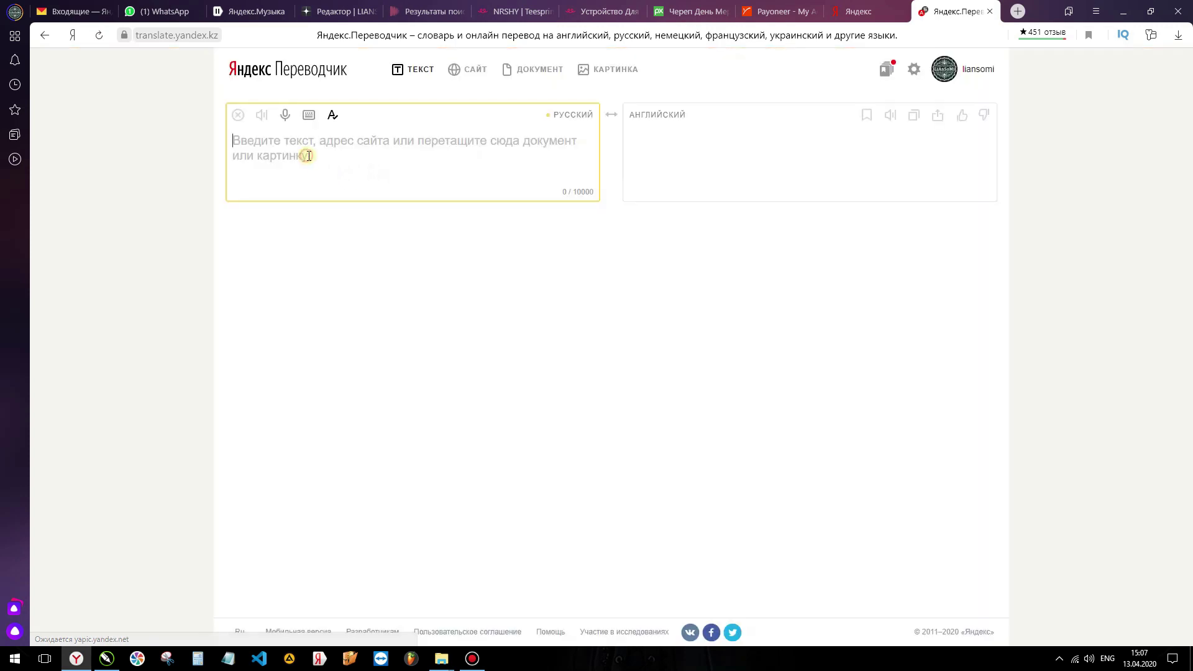
type("Rhenj")
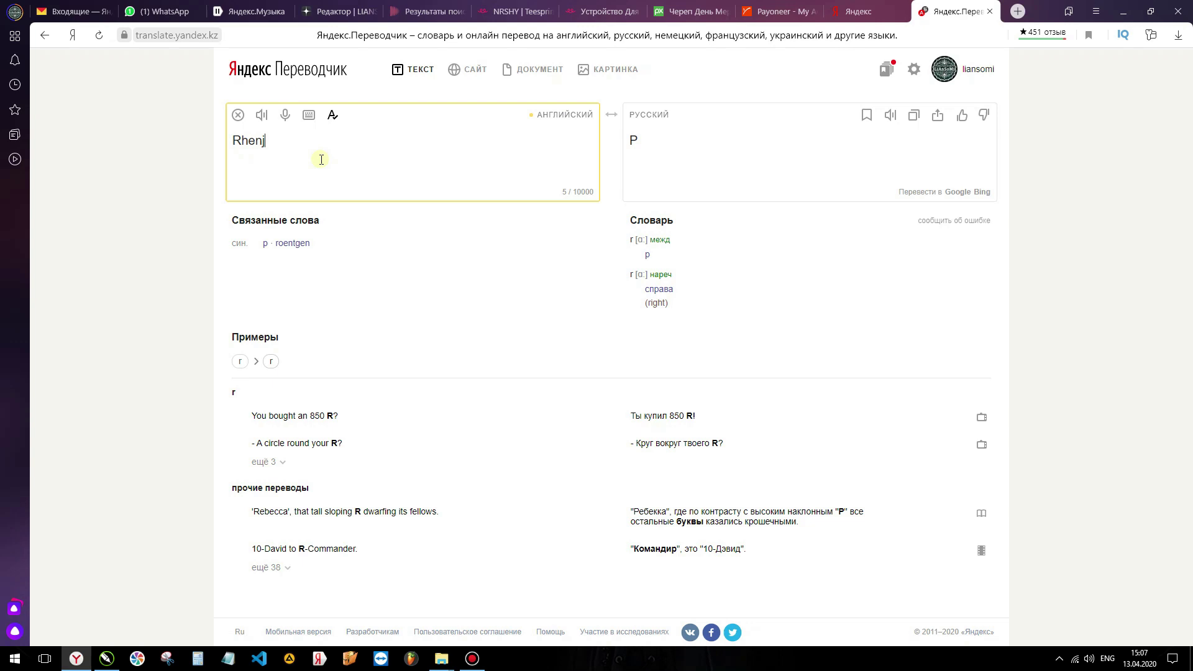
key("BackSpace")
key("BackSpace")
key("BackSpace")
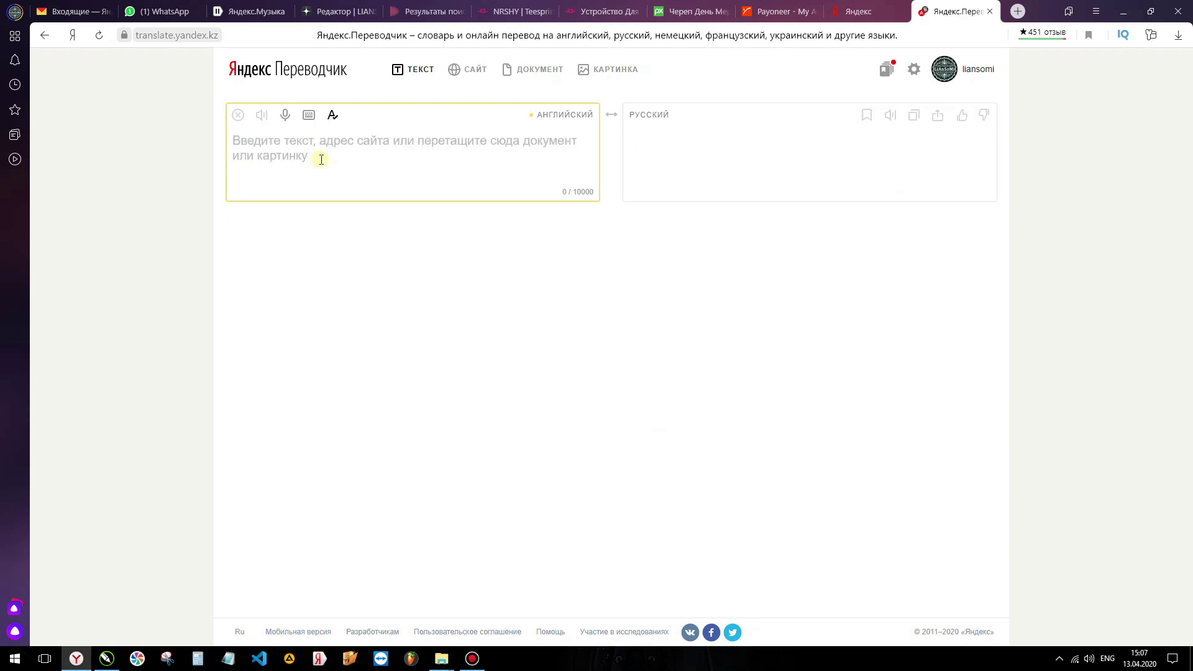
- Translate "Крутое настроение" from Russian to English and copy the translated text
type("Кру")
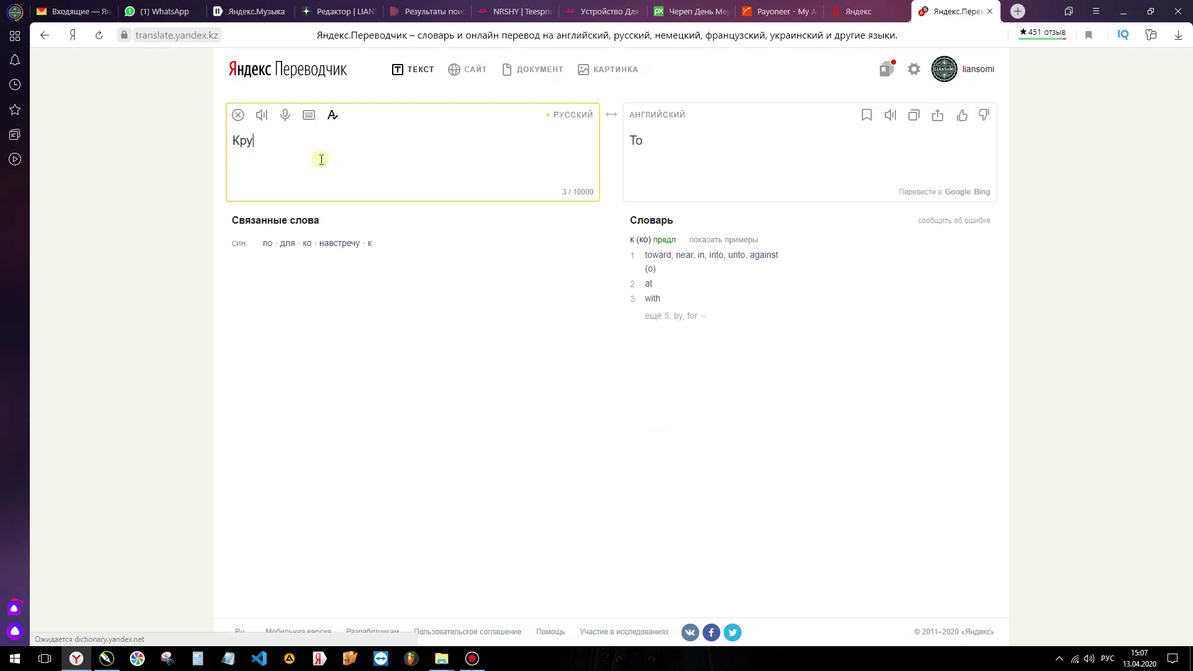
type("тое ")
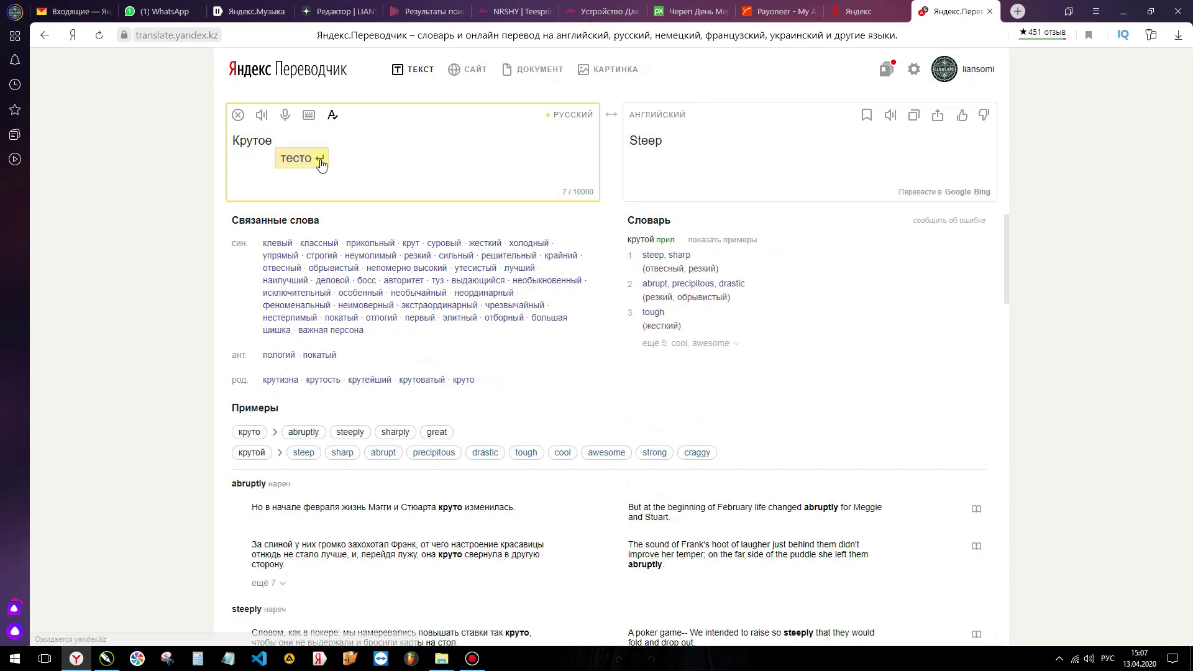
type("нас")
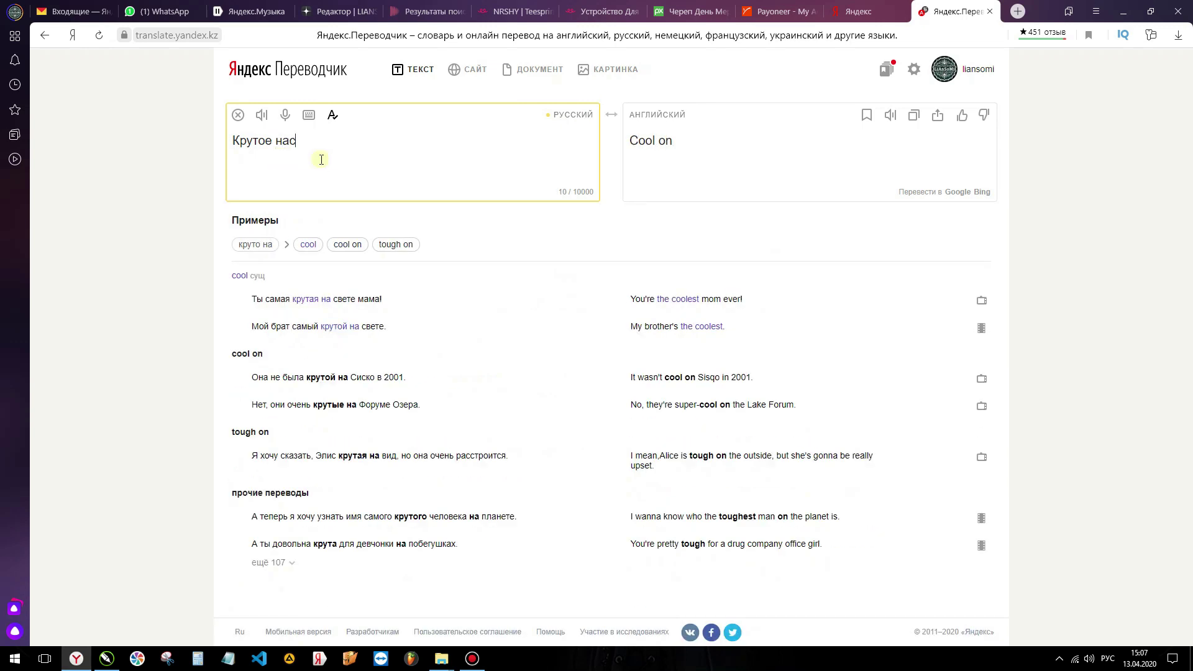
type("троение")
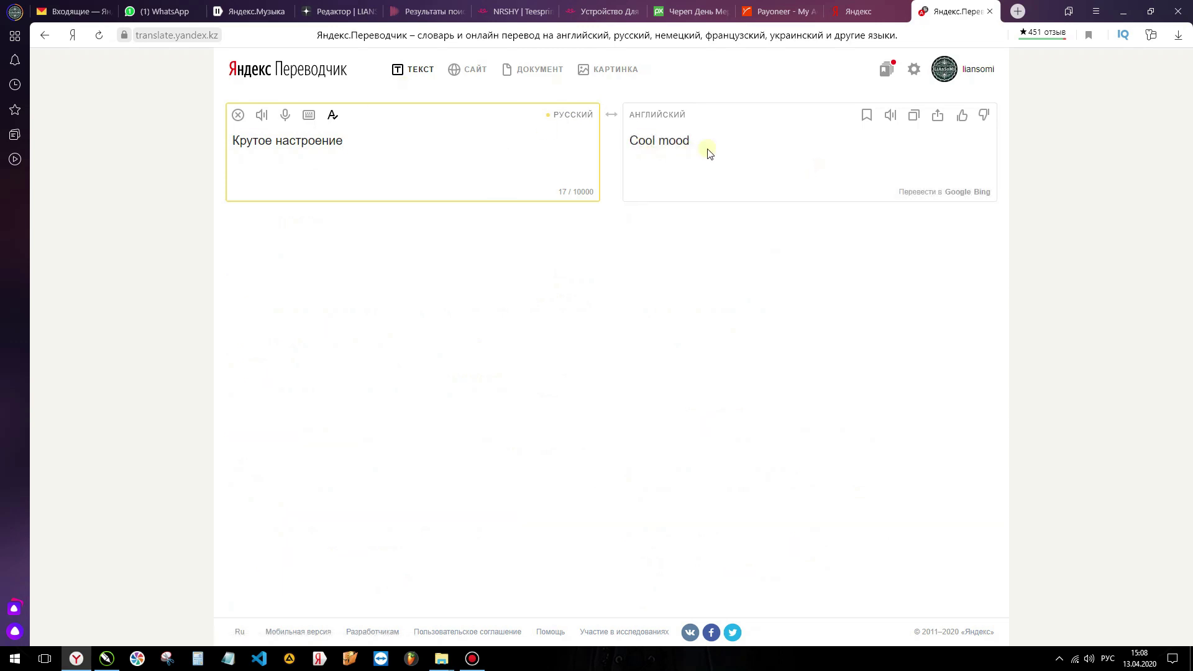
left_click_drag(697, 147, 631, 141)
key("ctrl+c")
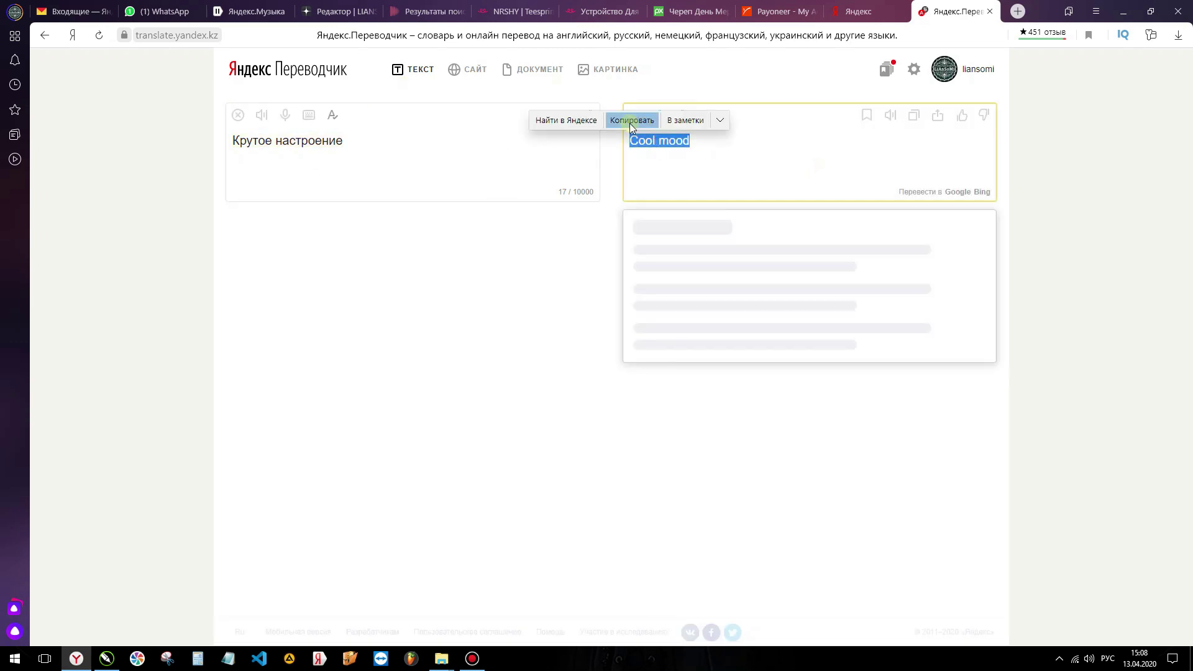
left_click(629, 123)
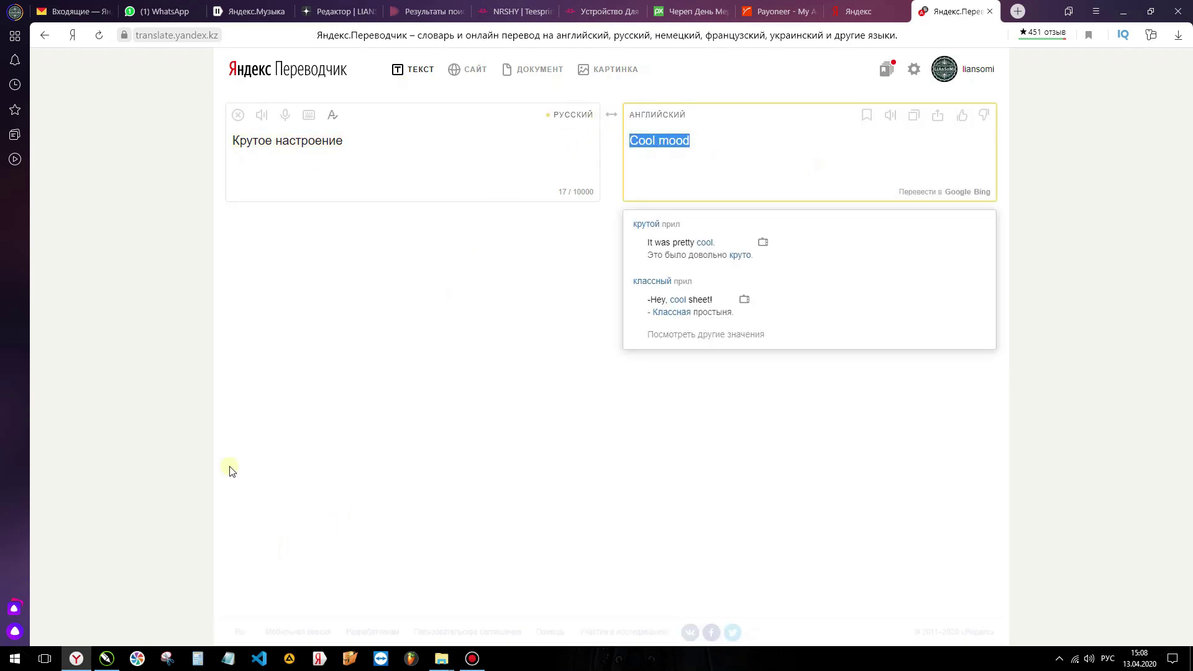
- Return to the Teespring listing form and enter "Cool mood" as both the title and the description
left_click(600, 11)
left_click(154, 186)
key("ctrl+v")
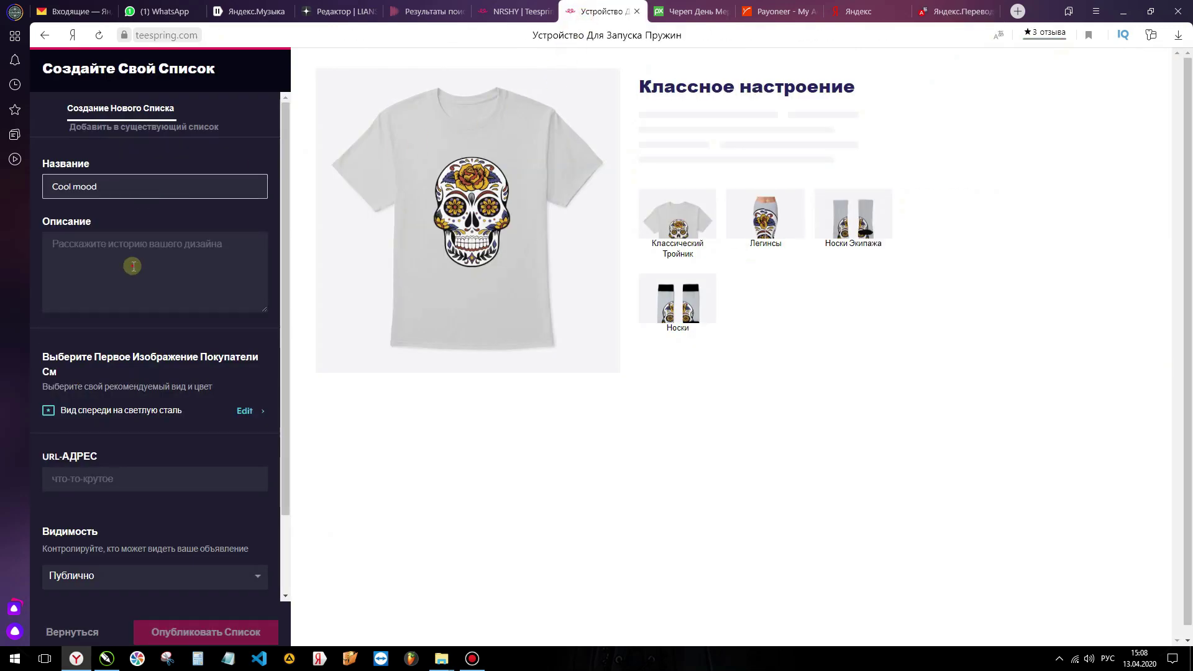
left_click(133, 266)
key("ctrl+v")
- Check the listing's URL, visibility and store settings, and publish the listing
scroll(186, 505, "down", 3)
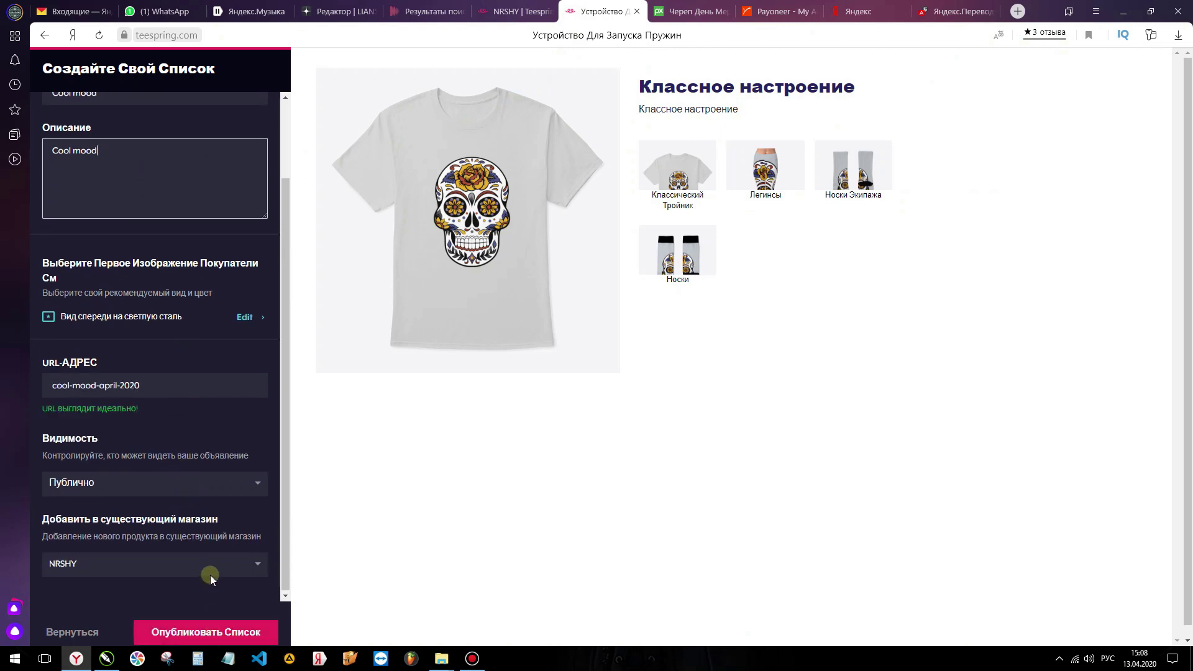
scroll(207, 570, "up", 1)
scroll(207, 569, "up", 1)
scroll(207, 551, "down", 3)
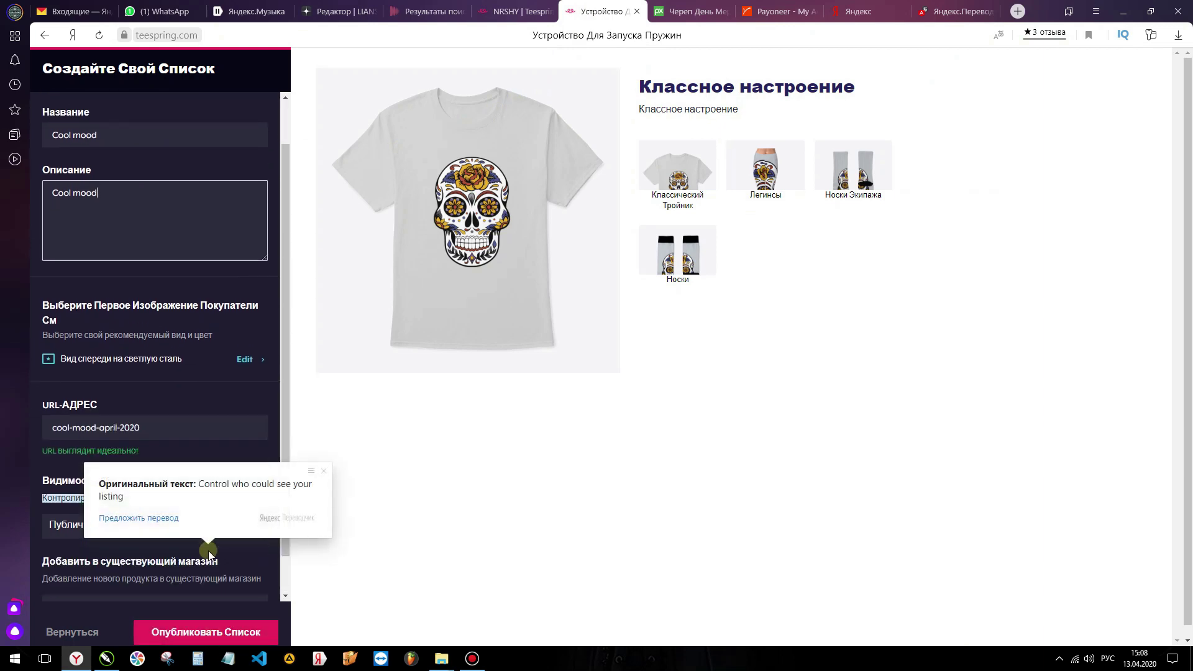
left_click(209, 638)
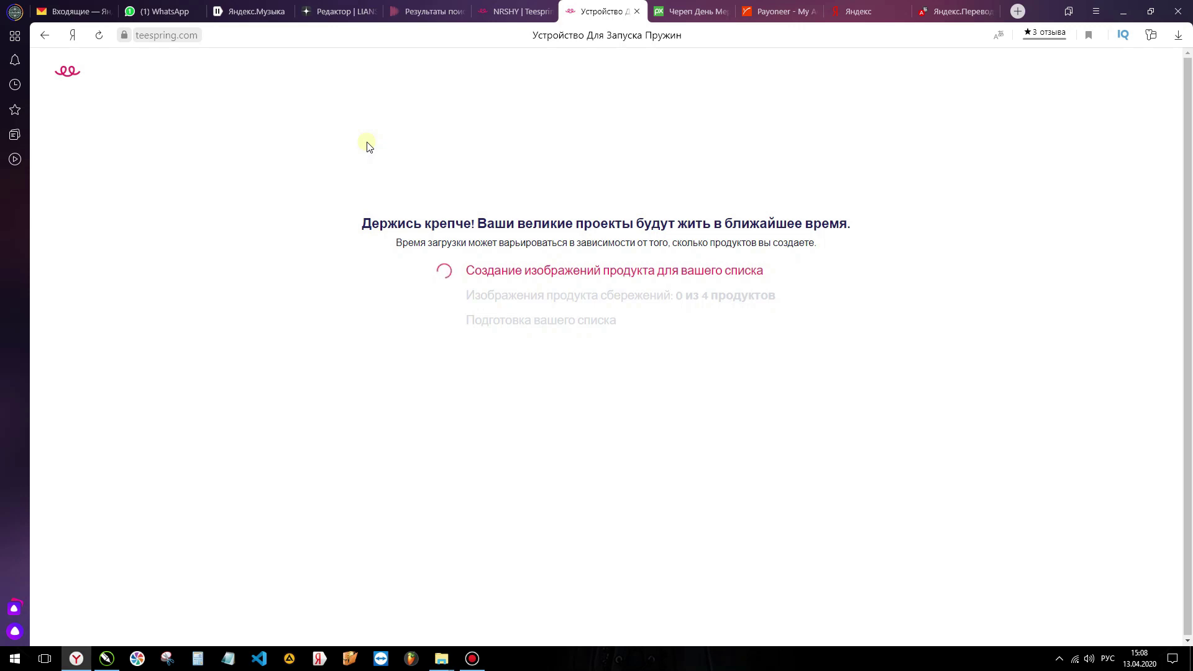
triple_click(616, 244)
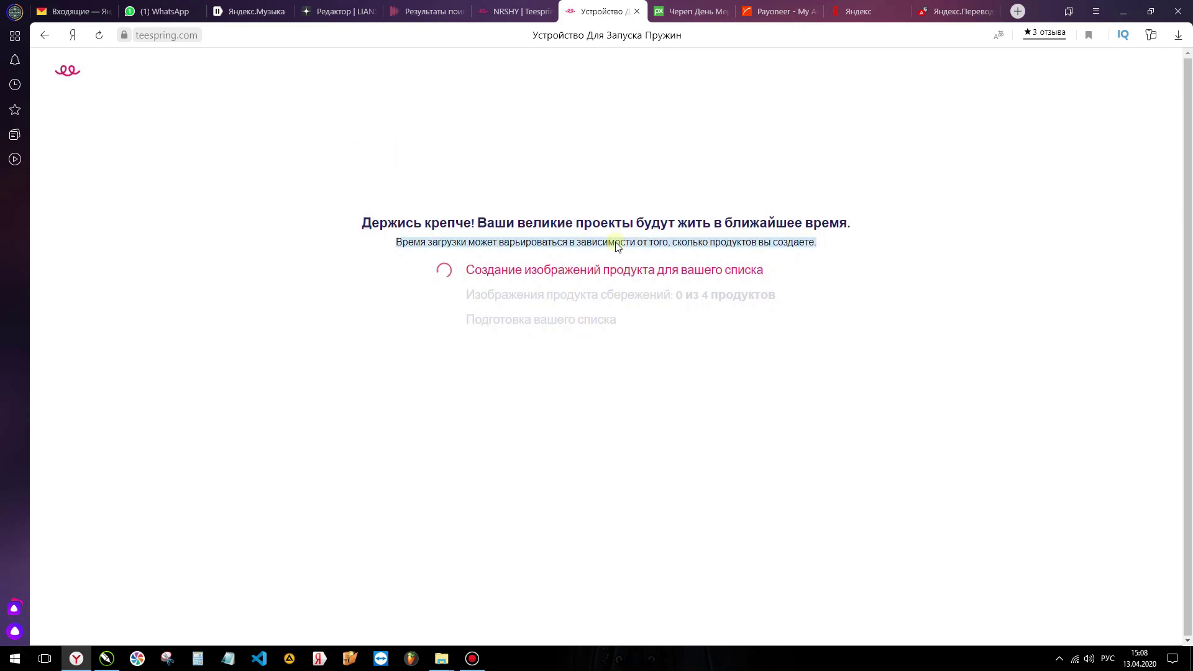
left_click(817, 163)
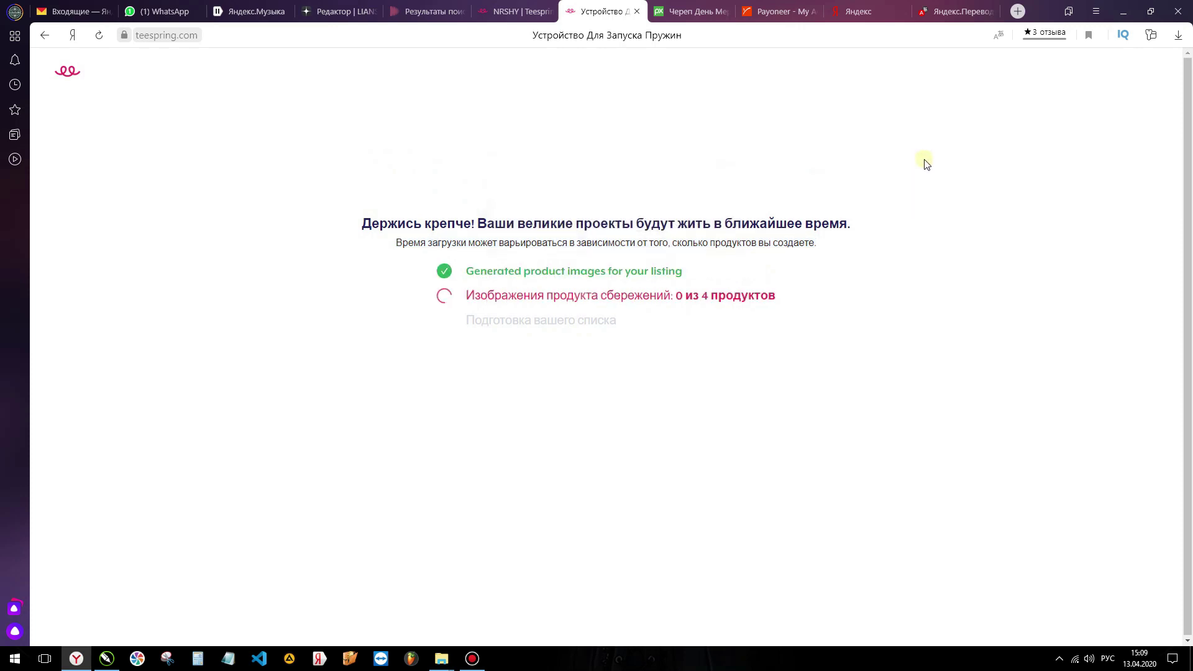
left_click(925, 161)
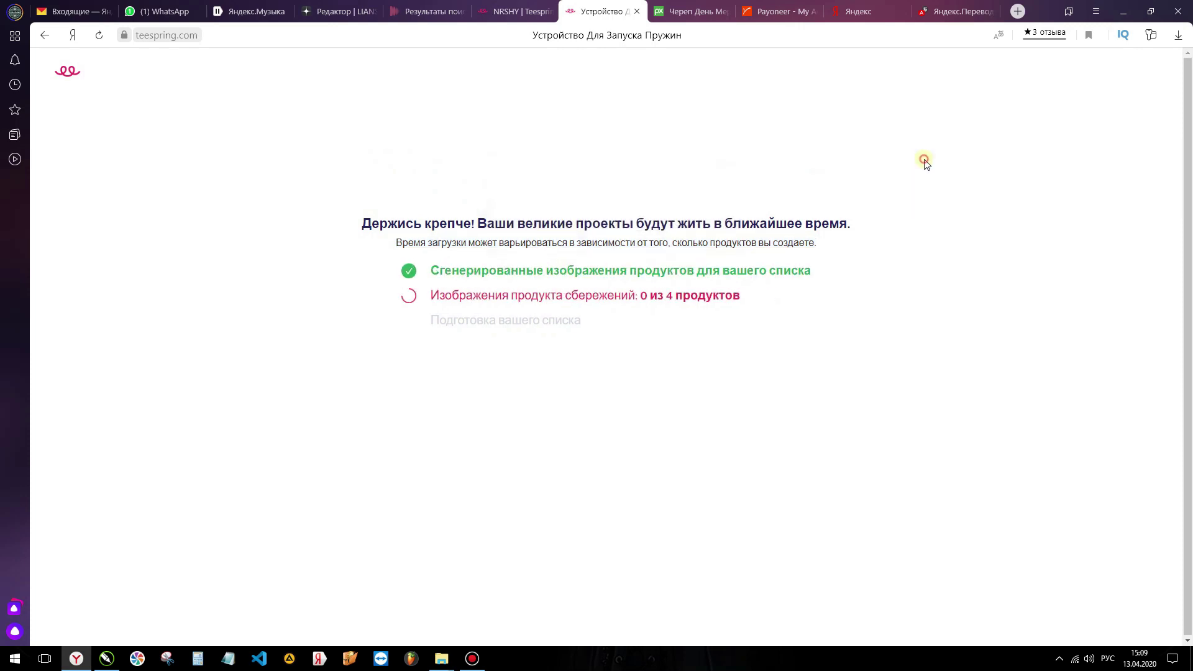
triple_click(656, 298)
left_click(410, 305)
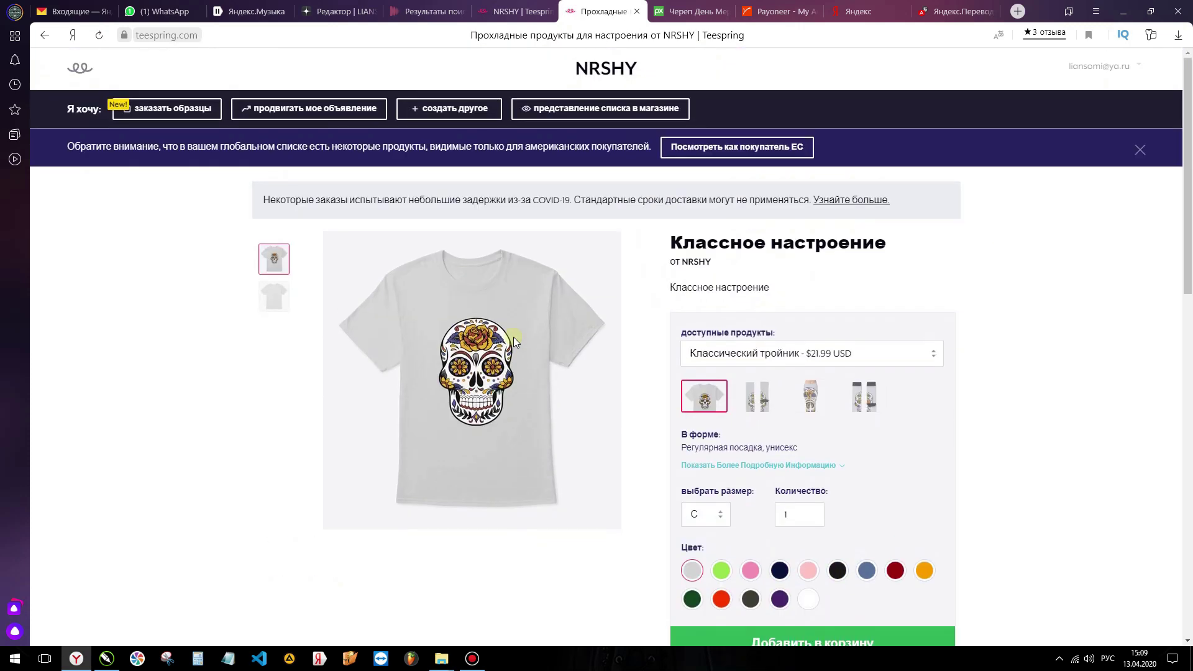
- Preview the classic T-shirt on the published listing page in light green and in pink
scroll(514, 337, "down", 2)
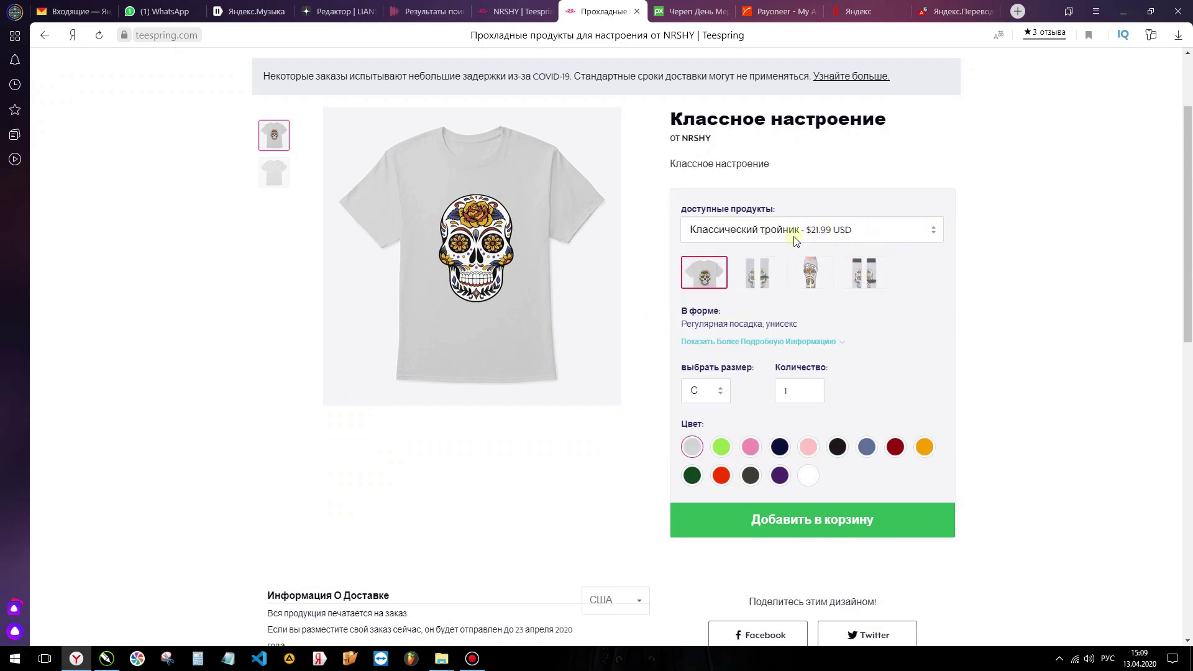
left_click(721, 446)
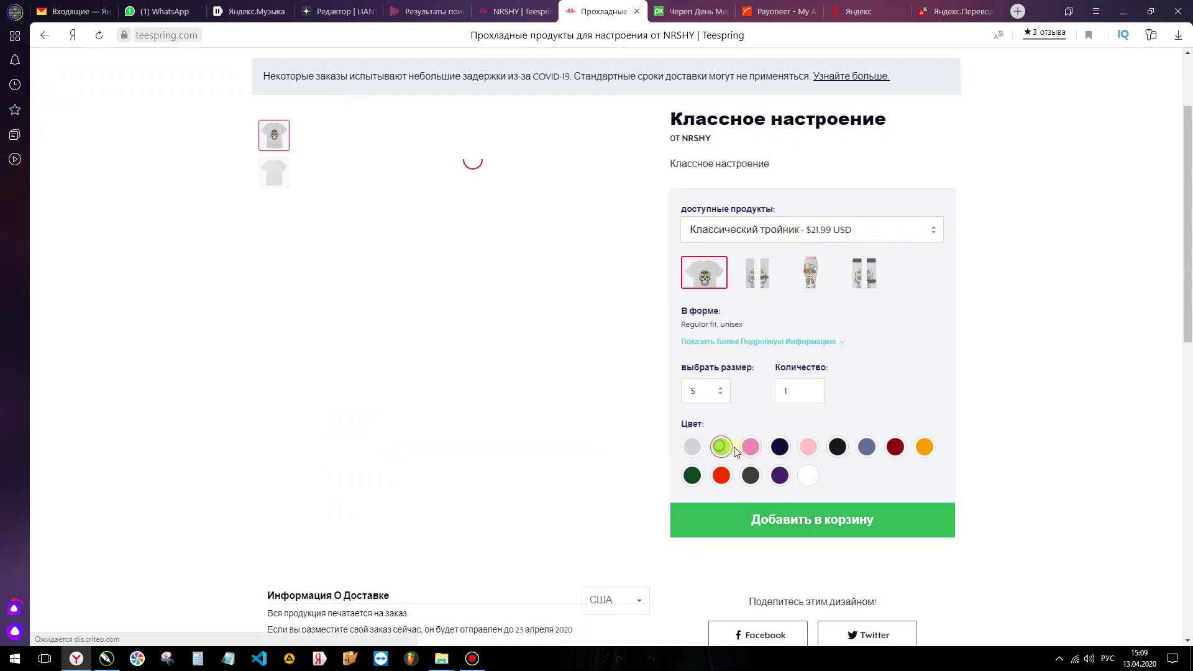
left_click(749, 448)
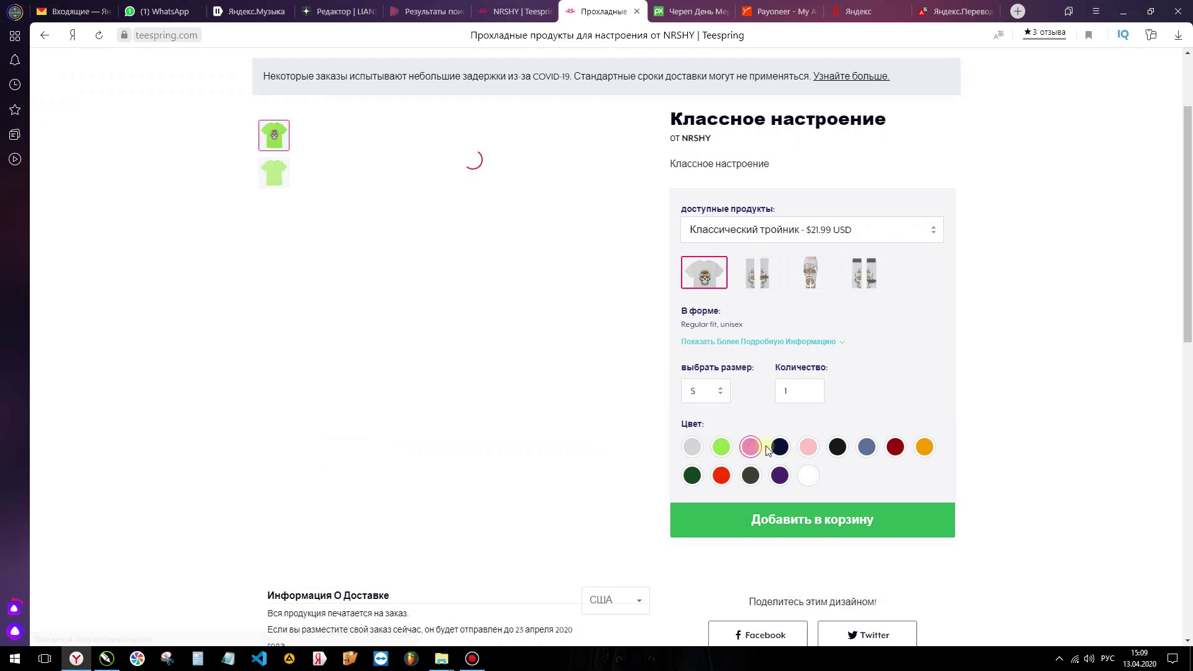
- Review the listing page's shipping information, return policy, campaign ID and other NRSHY products
scroll(723, 396, "down", 3)
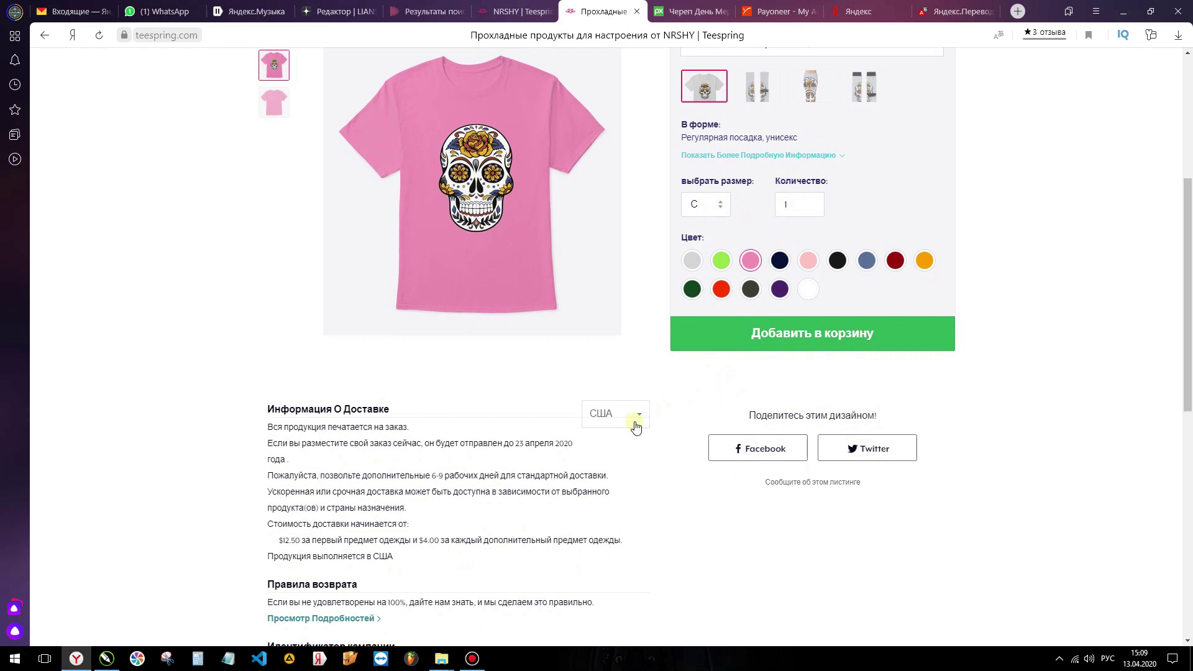
scroll(635, 426, "down", 2)
scroll(465, 446, "down", 4)
scroll(467, 448, "down", 2)
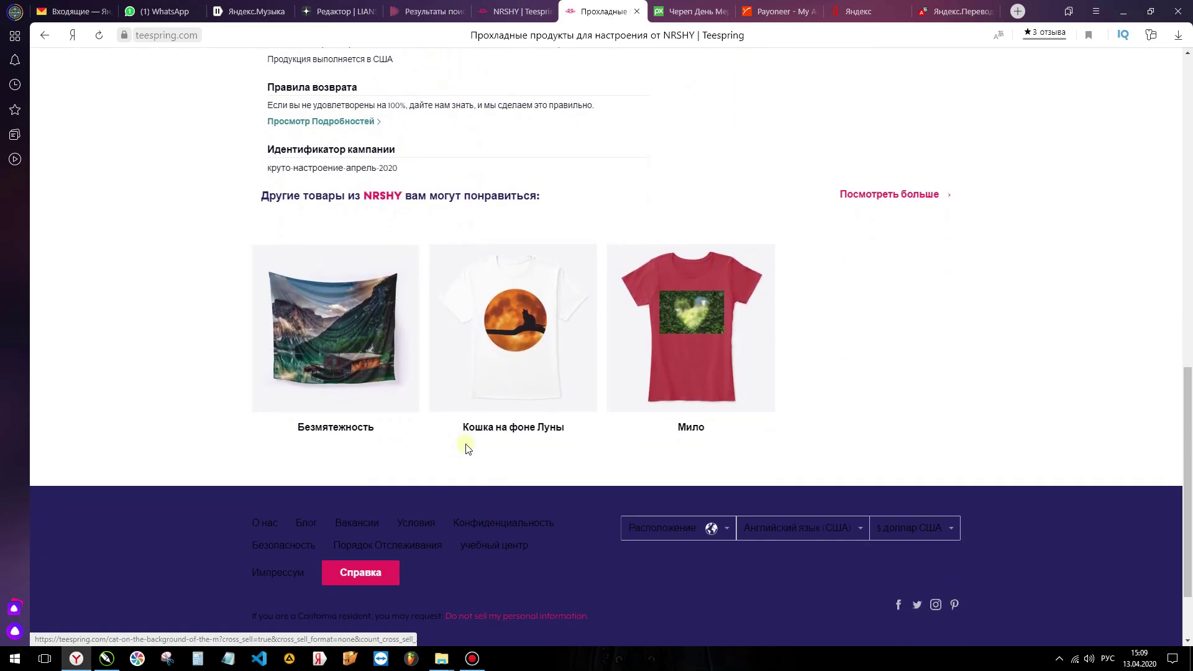
scroll(764, 449, "up", 1)
key("Home")
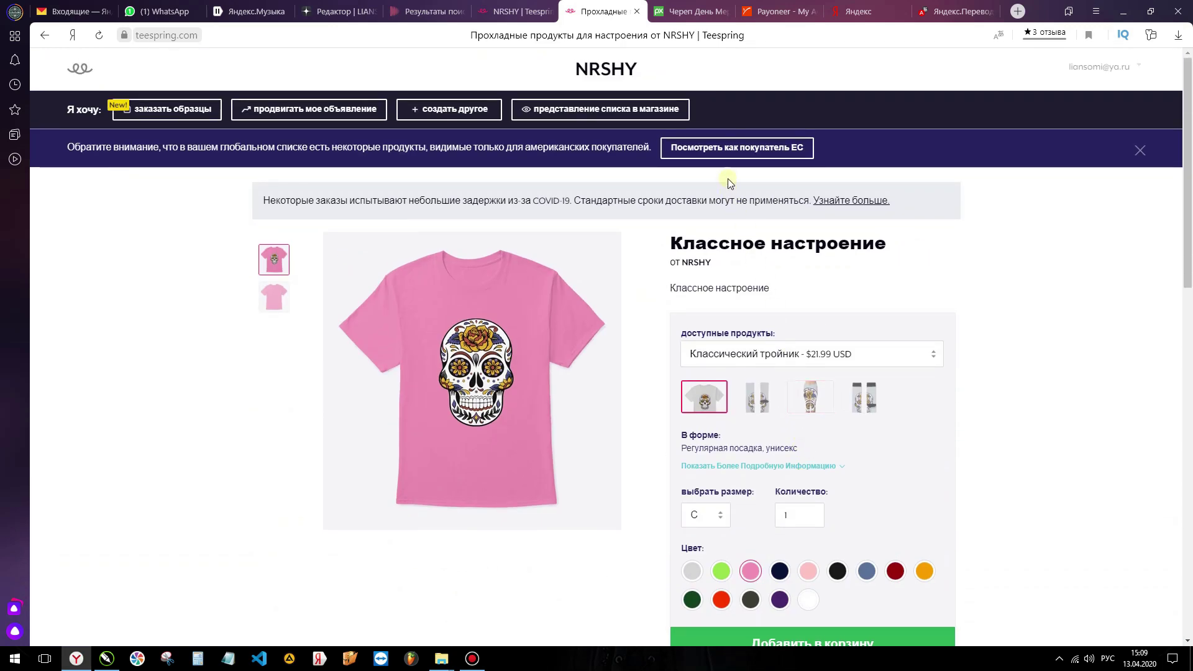
- View the published listing as an EU buyer and look through the page
left_click(730, 154)
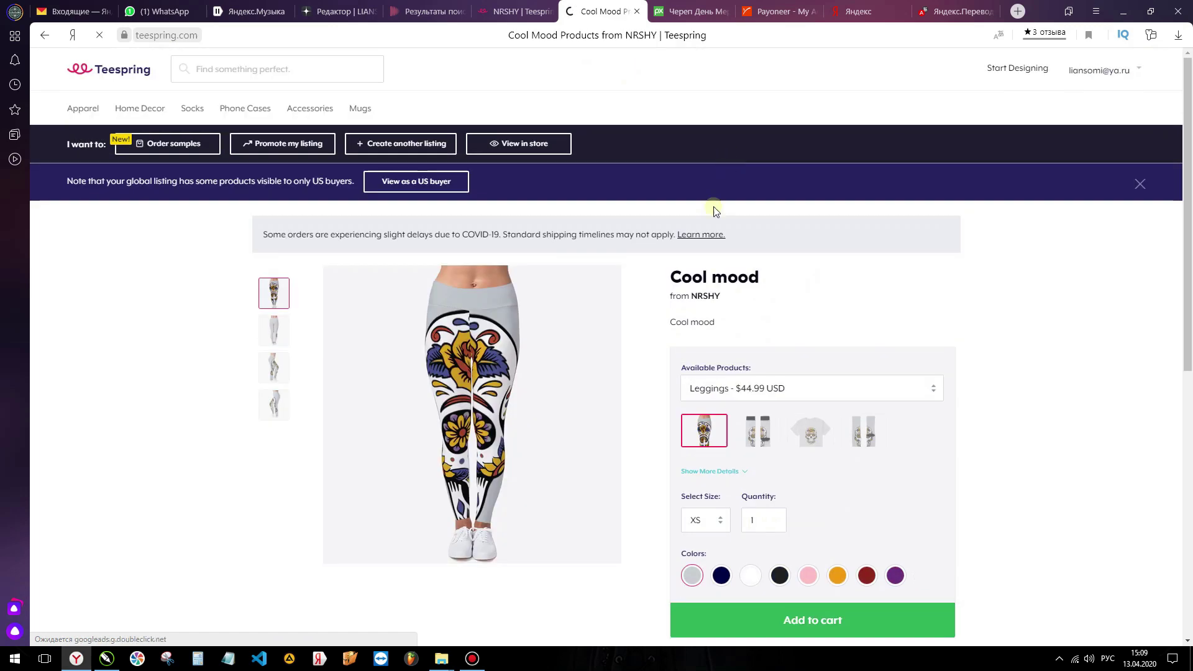
scroll(682, 311, "down", 4)
scroll(682, 309, "down", 3)
scroll(681, 309, "up", 7)
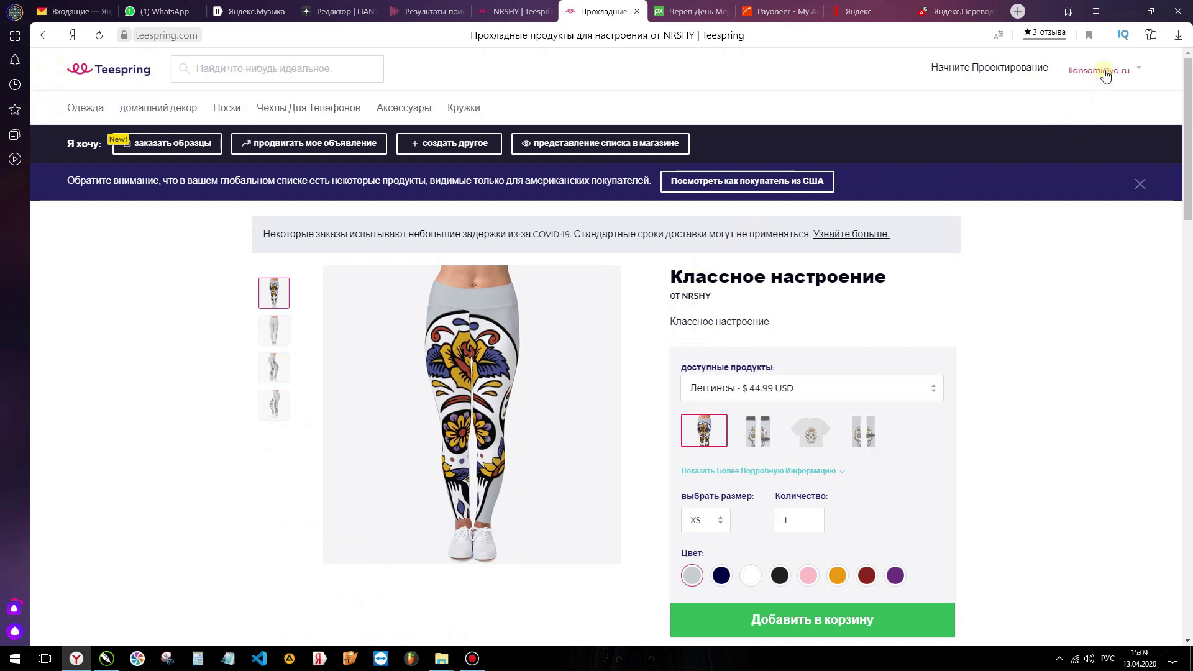
- Go to the account's listings overview and open the "Cool mood" listing for editing
left_click(1138, 68)
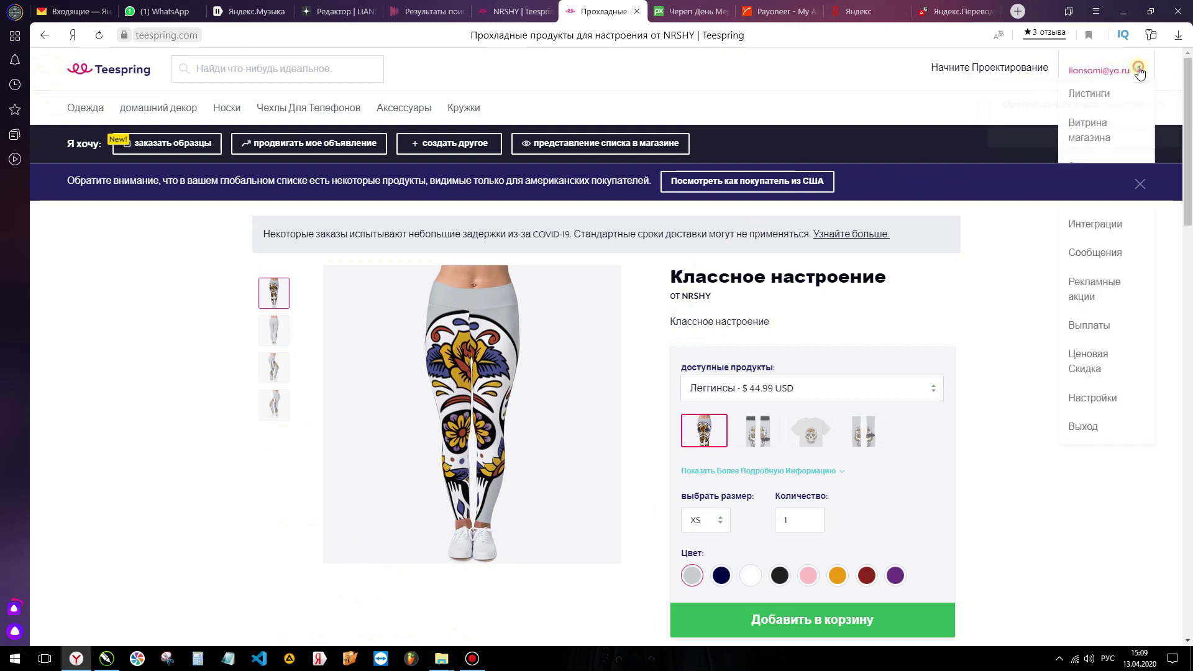
left_click(1087, 95)
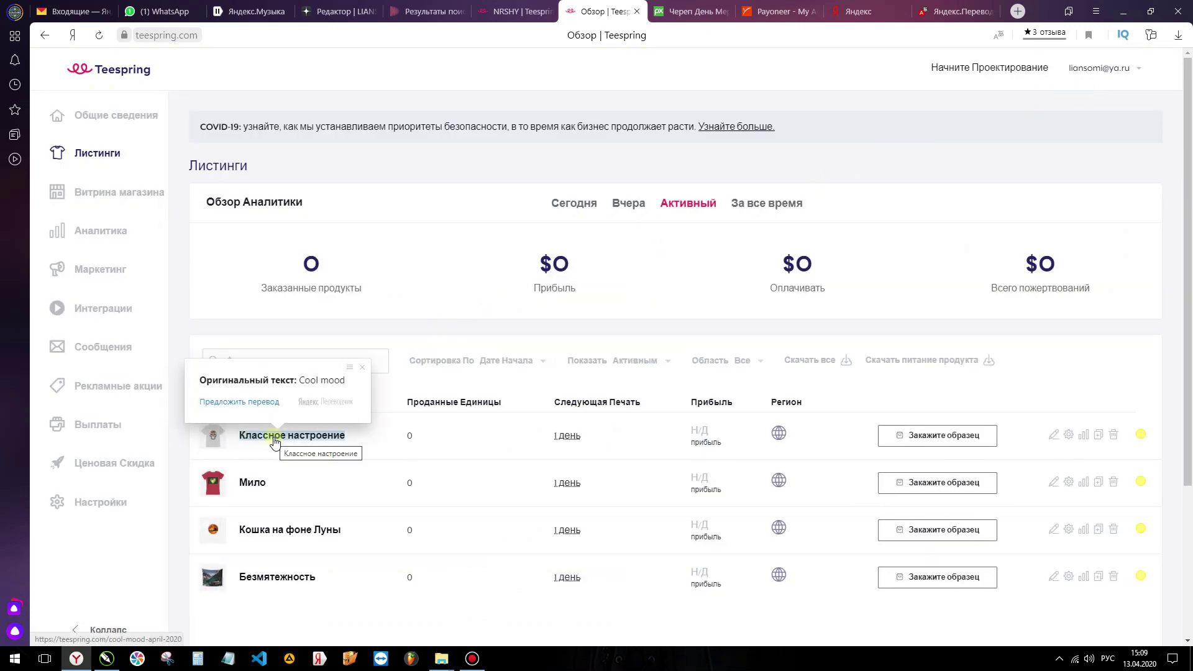
left_click(1053, 437)
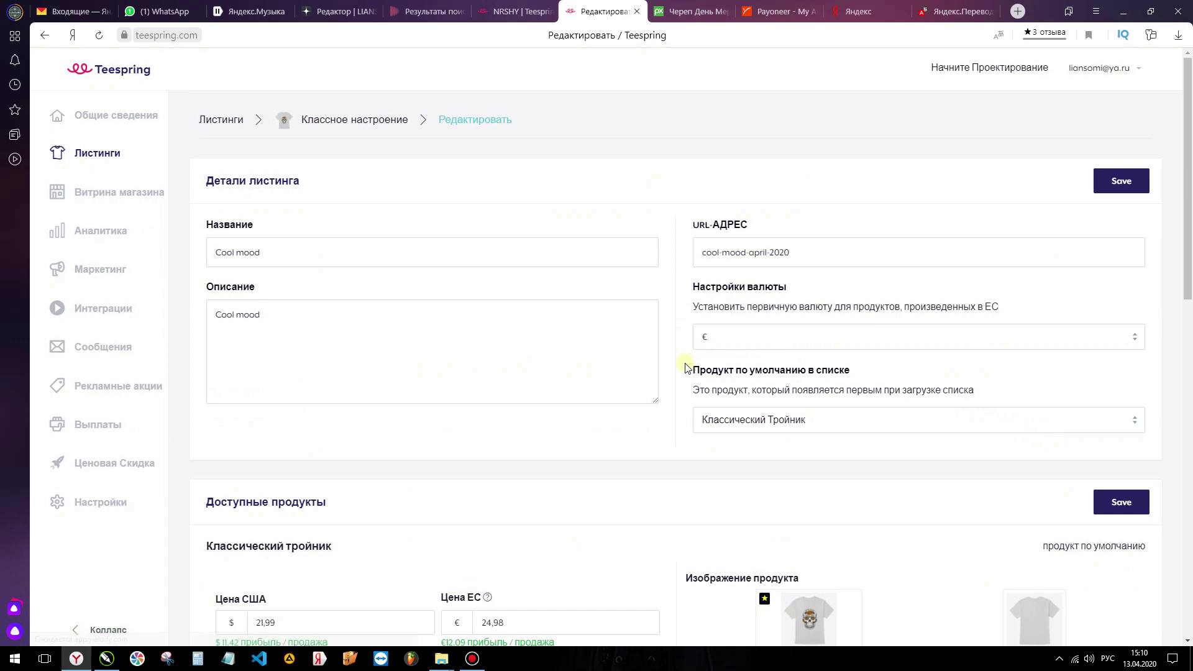
- Examine the listing's edit page, including its details, default product, US and EU prices, and default product images
scroll(690, 368, "down", 4)
scroll(685, 368, "down", 3)
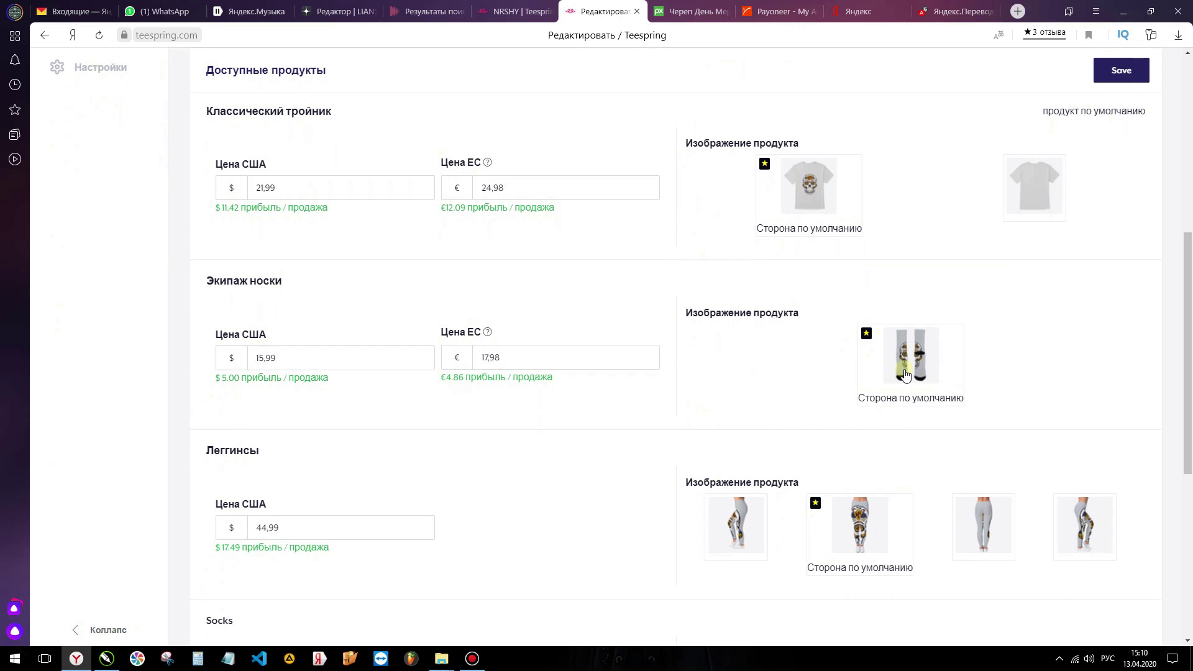
scroll(905, 375, "up", 7)
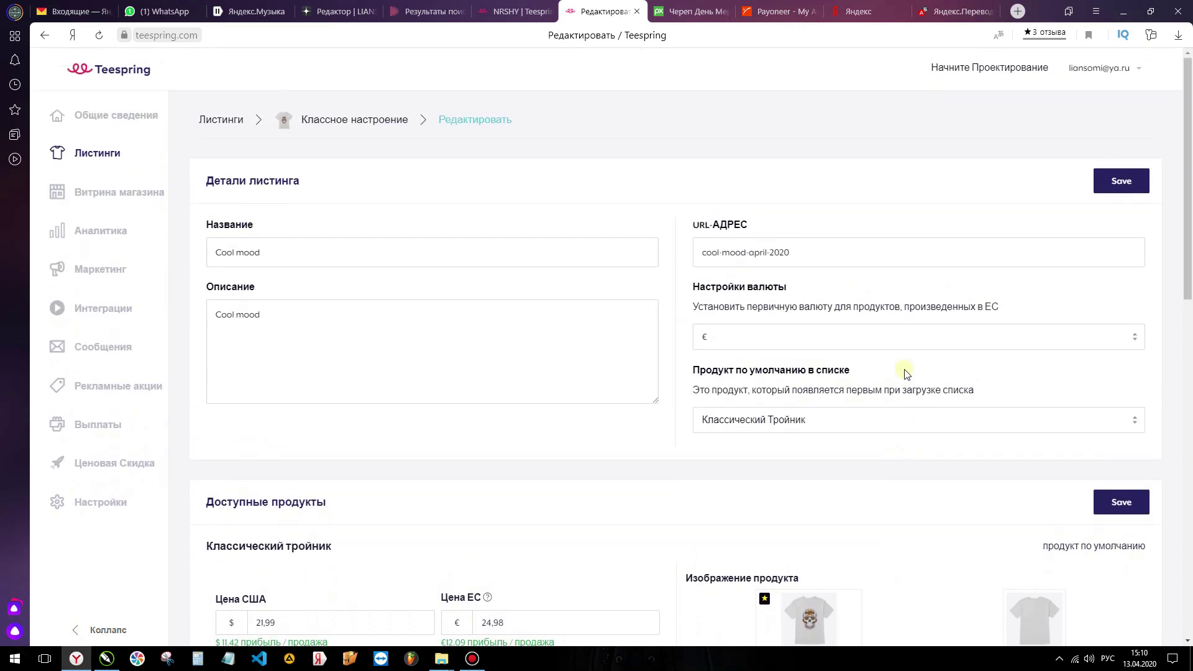
scroll(905, 374, "down", 8)
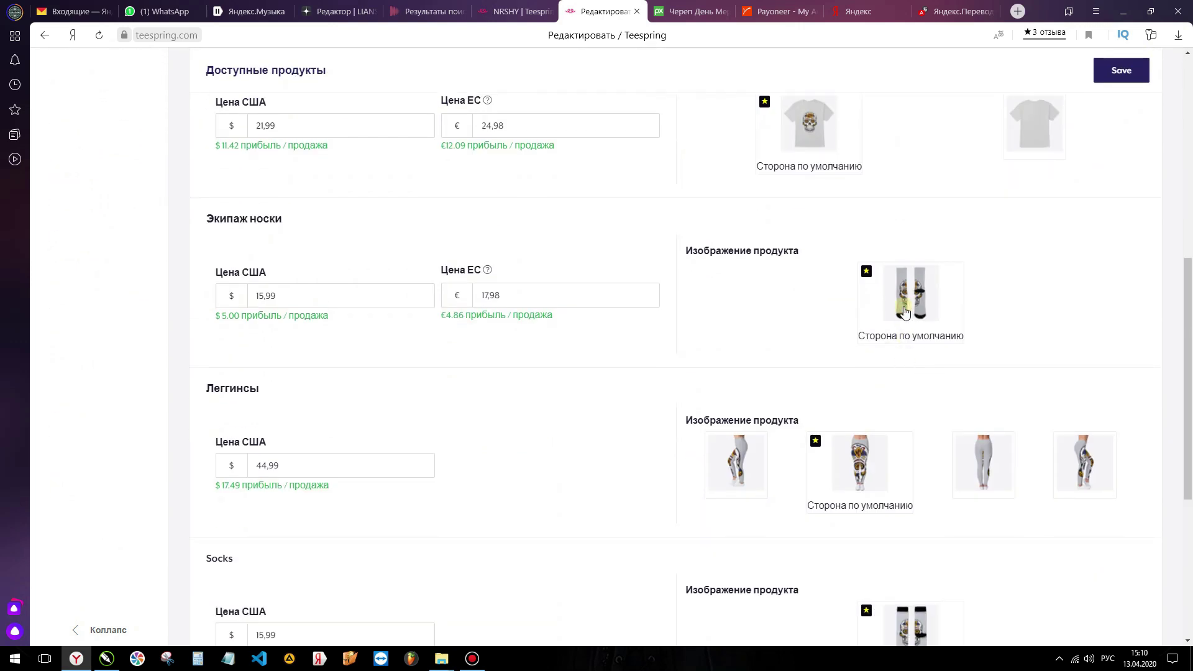
scroll(905, 312, "down", 1)
scroll(905, 312, "down", 3)
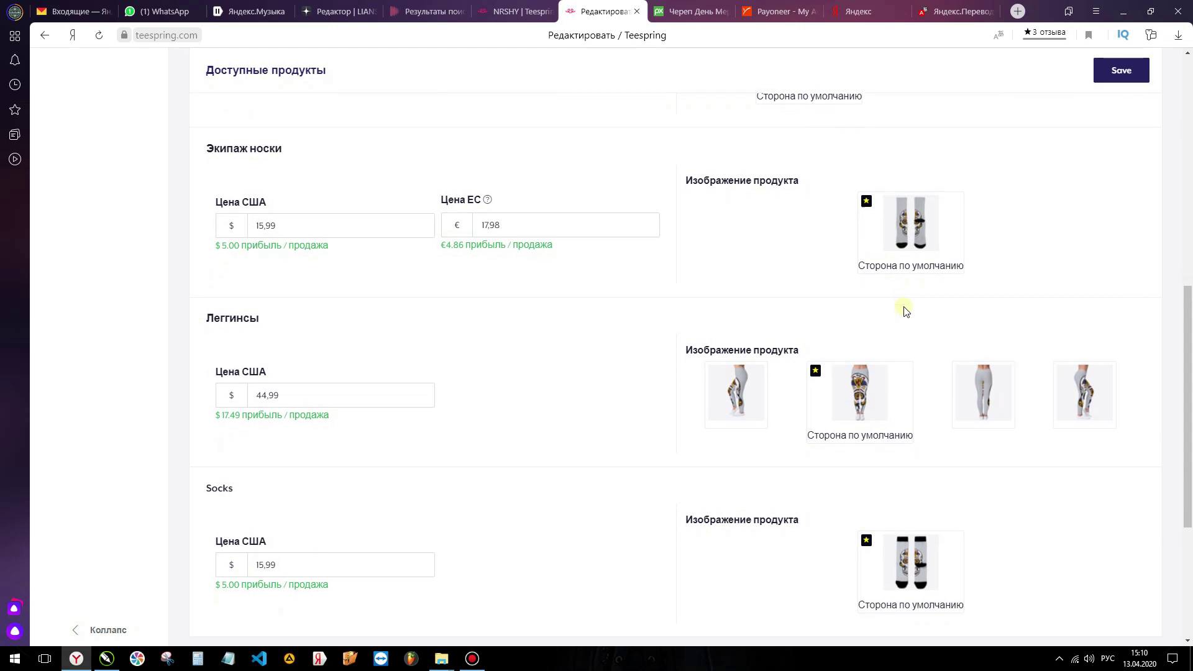
scroll(905, 312, "down", 2)
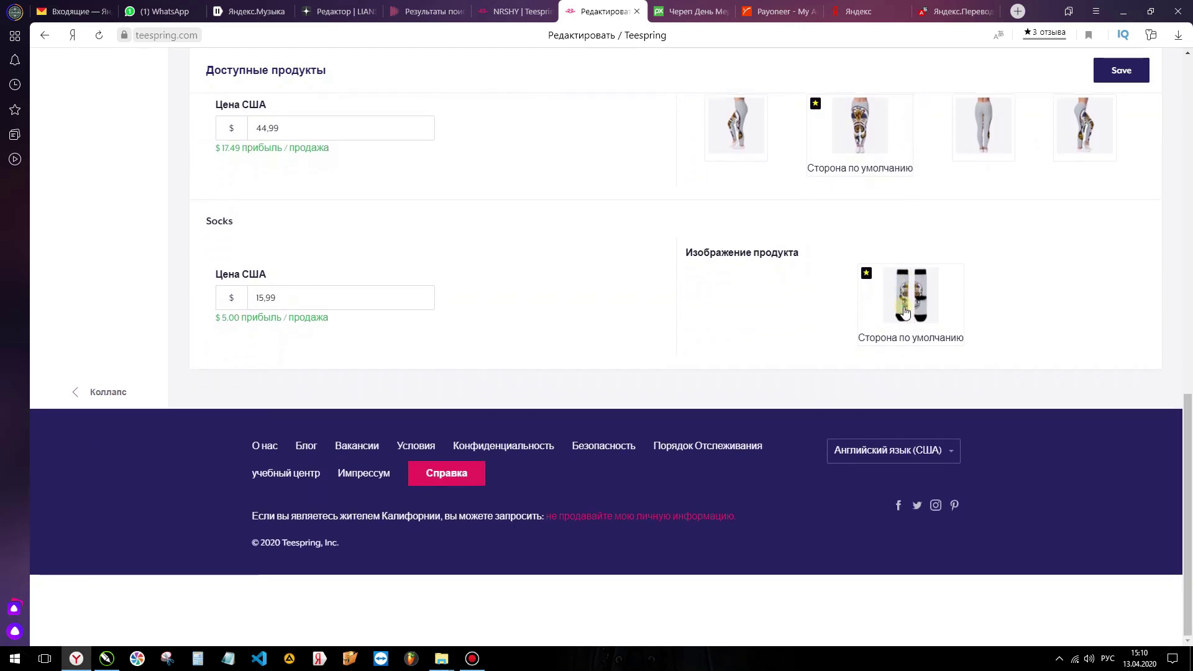
scroll(905, 312, "up", 10)
scroll(905, 311, "up", 2)
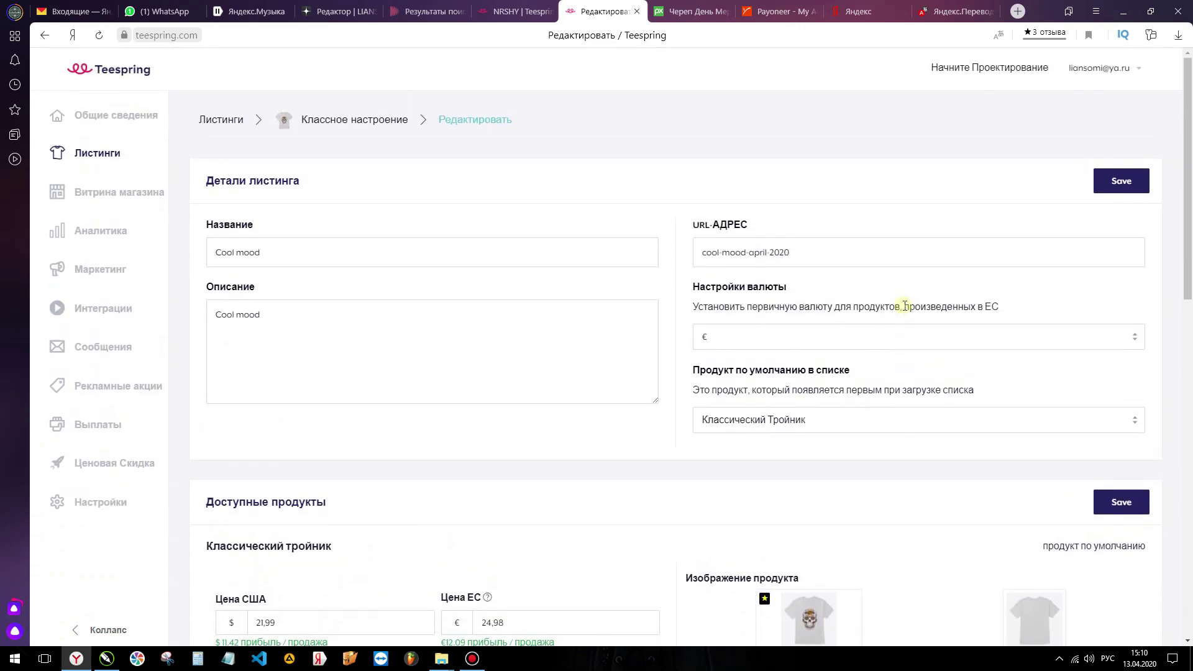
- Open the NRSHY storefront from the listing's public page and look through all products down to the "Cool mood" items
left_click(352, 123)
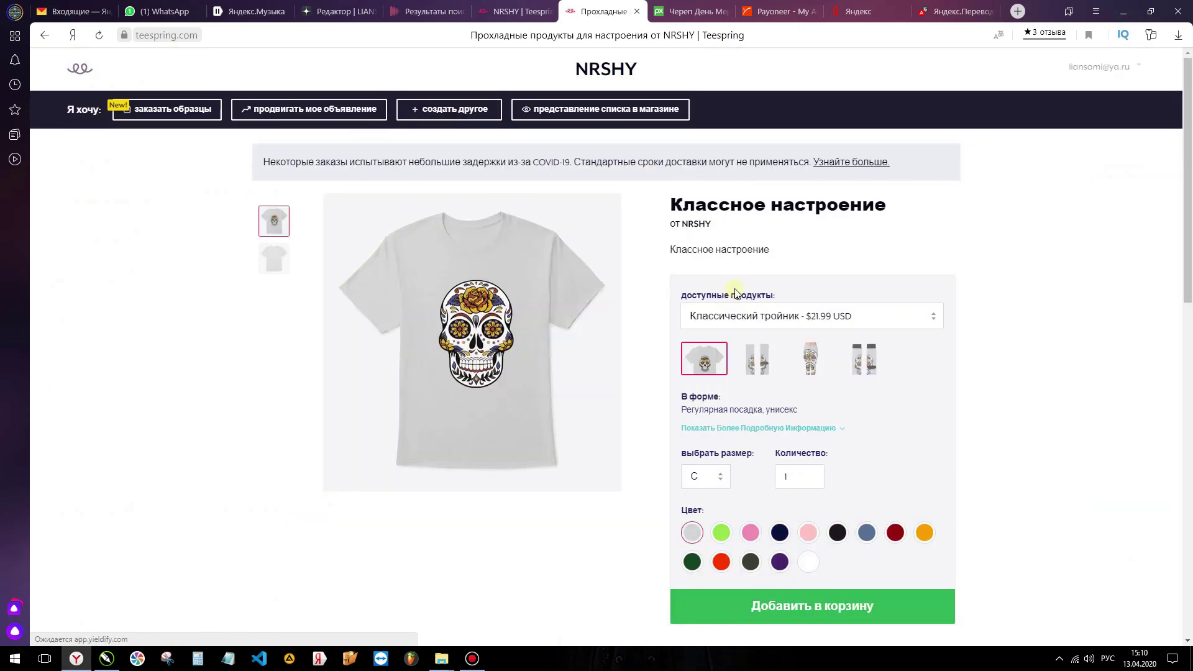
left_click(591, 73)
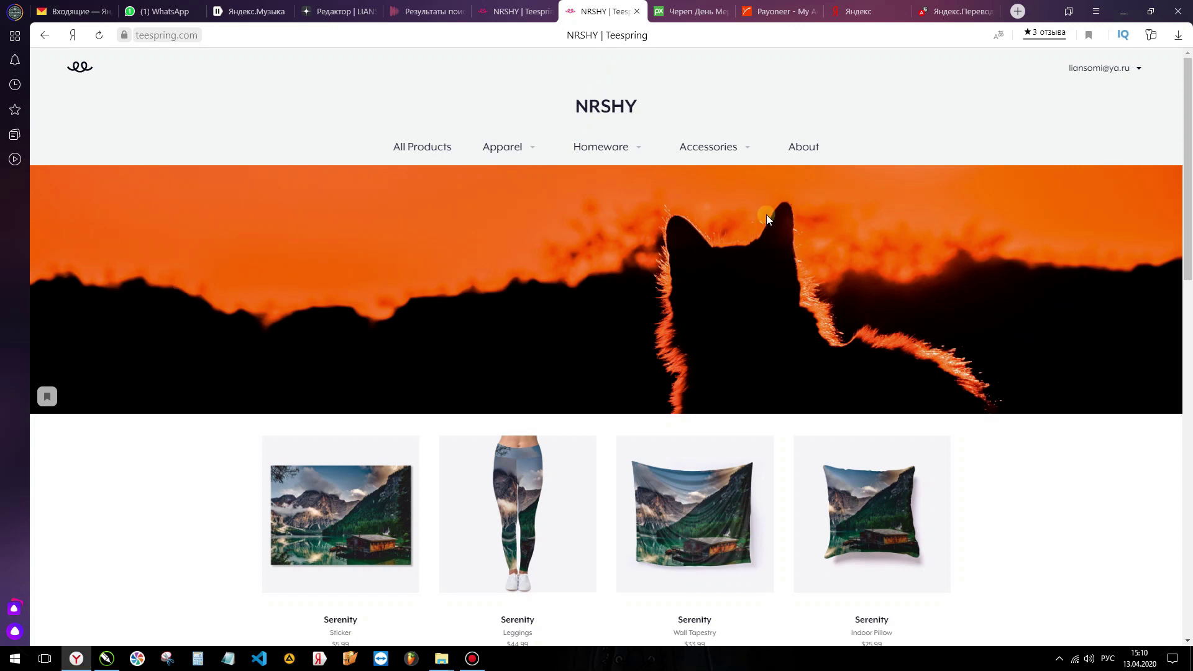
scroll(920, 239, "down", 5)
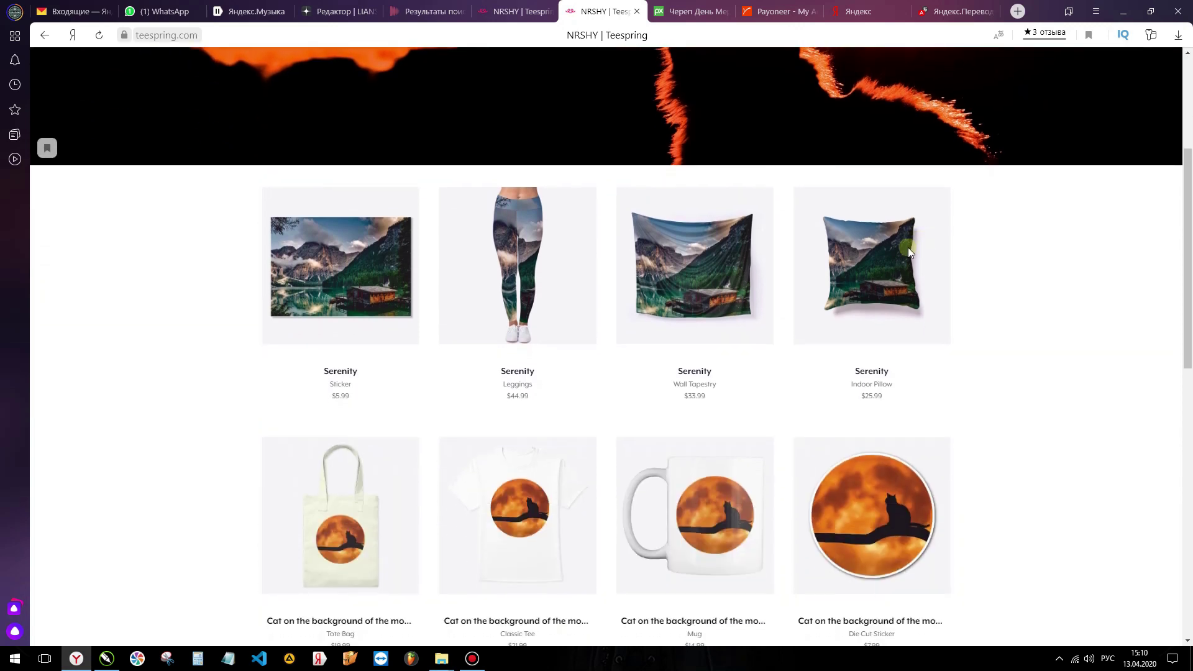
scroll(822, 289, "down", 9)
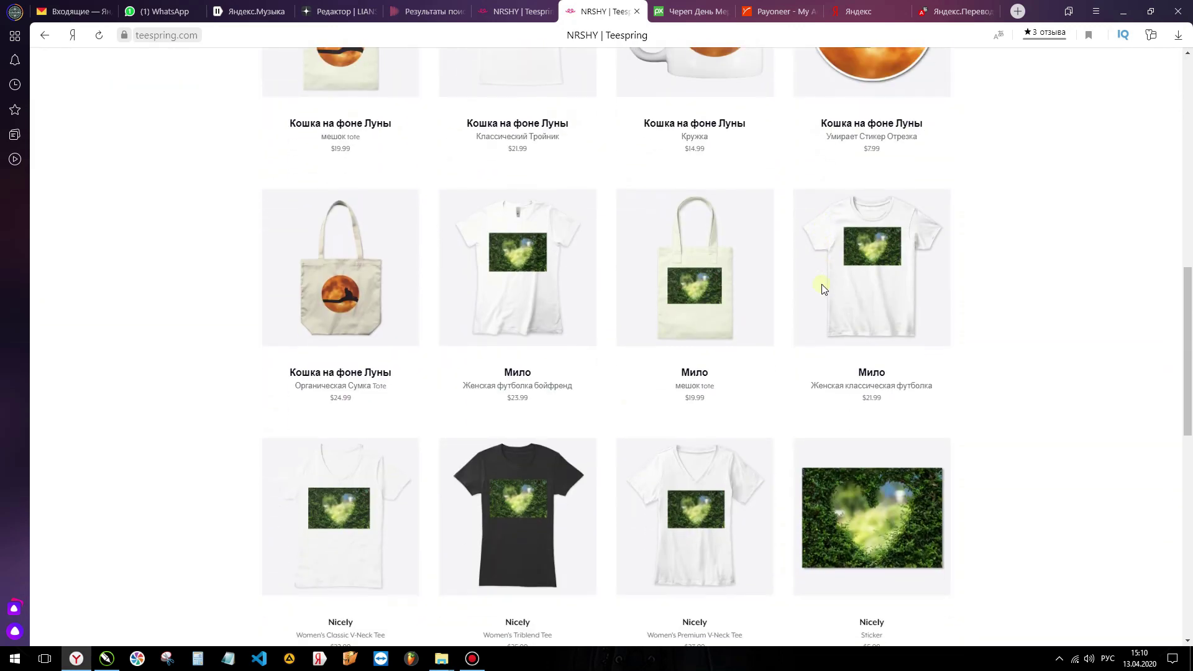
scroll(827, 287, "down", 9)
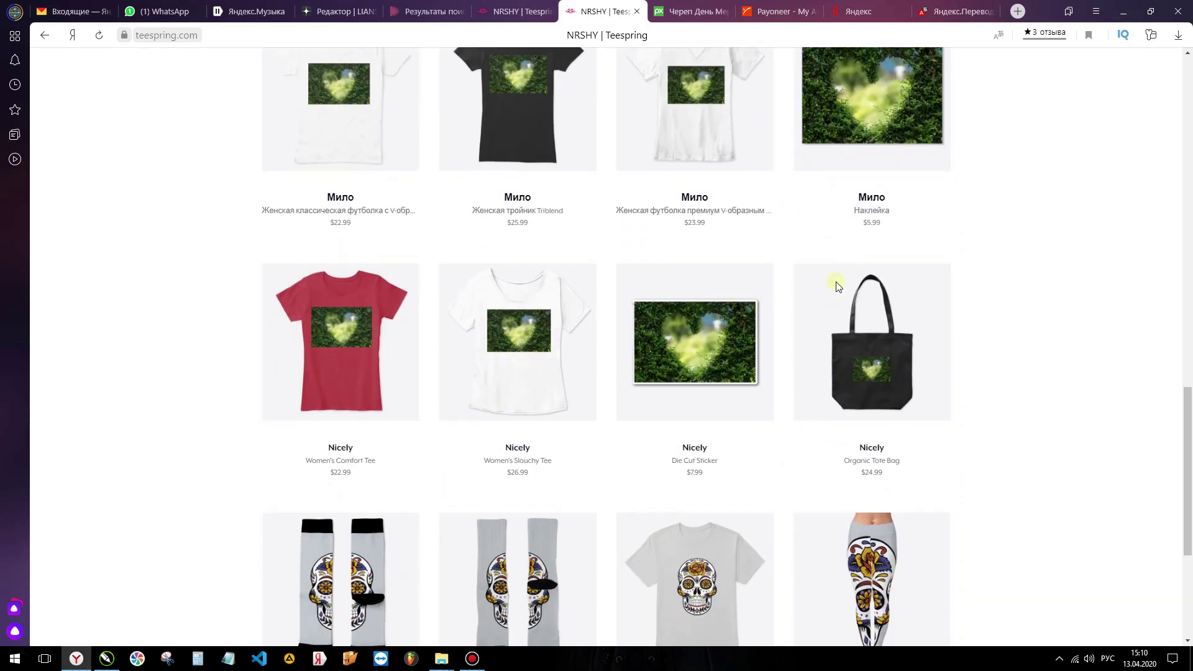
scroll(836, 287, "up", 2)
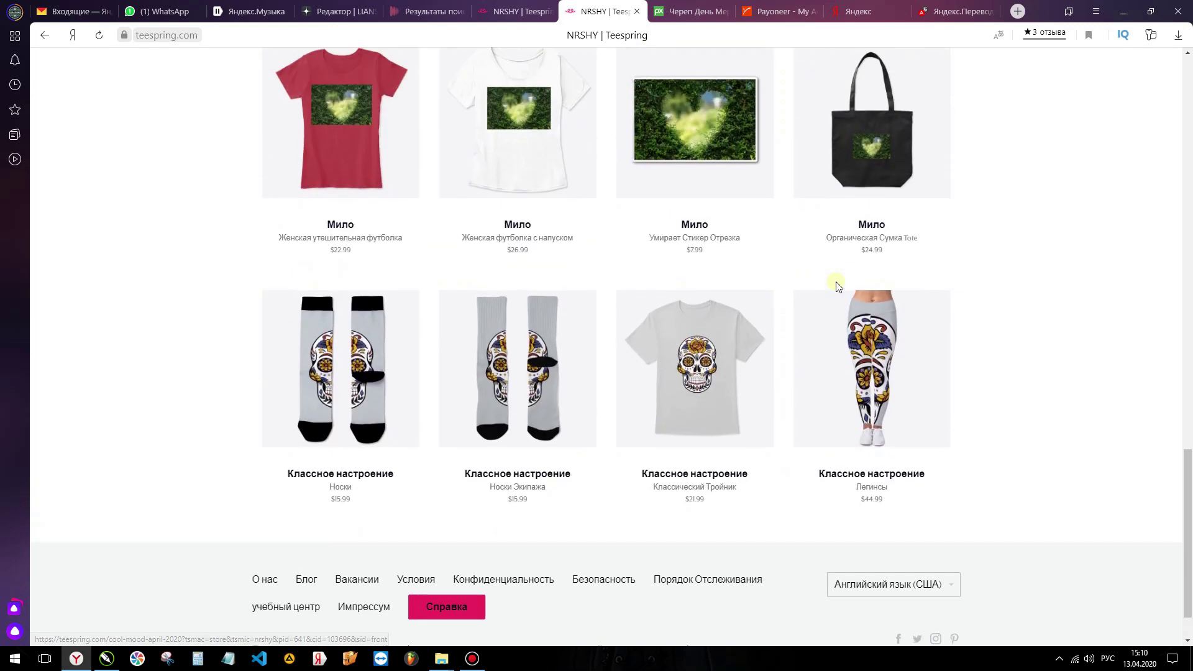
scroll(837, 288, "up", 20)
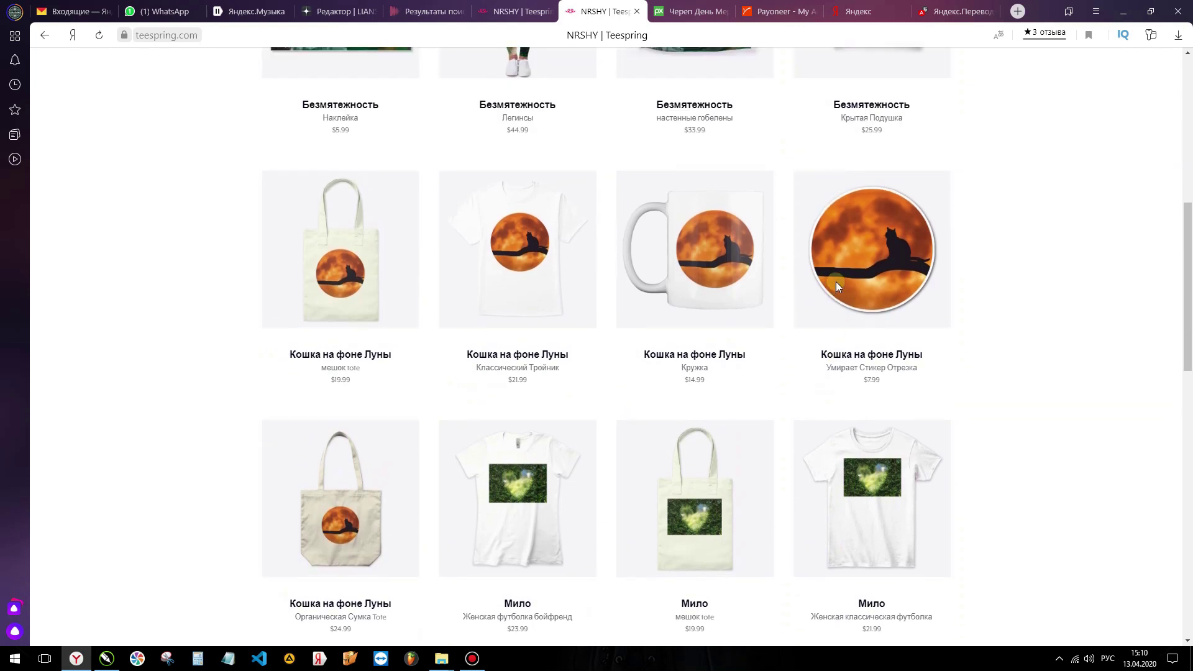
scroll(836, 286, "up", 1)
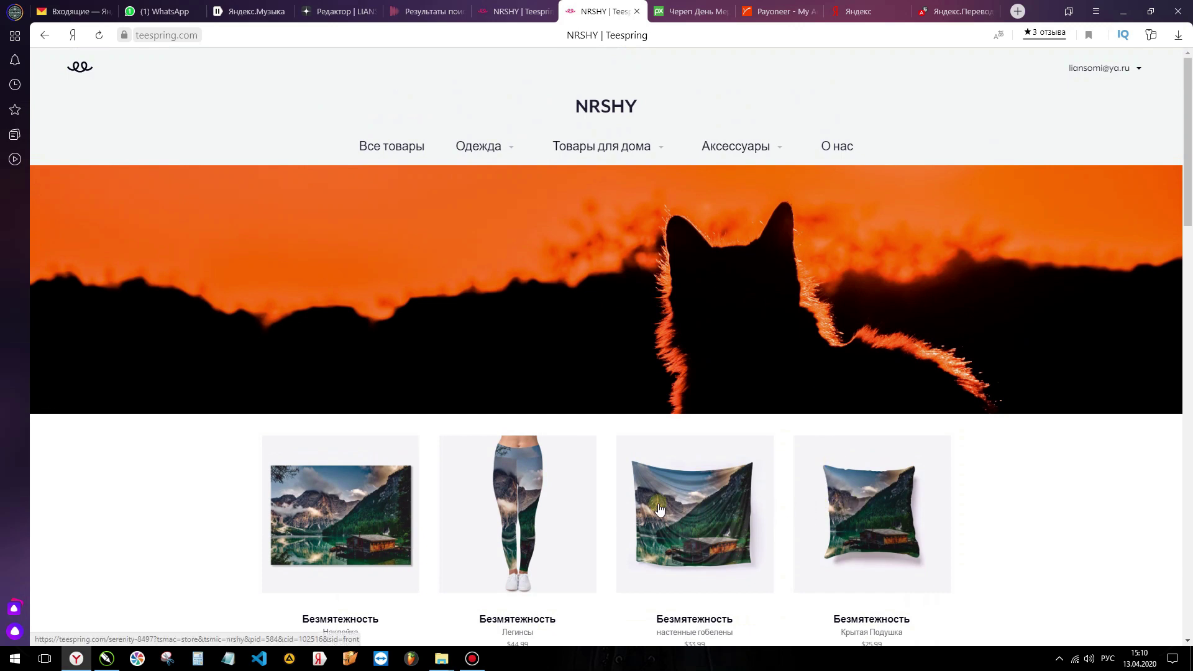
- Look again at the storefront's first product rows, with the mountain lake, moon cat and green heart designs
scroll(464, 505, "down", 2)
scroll(486, 493, "down", 2)
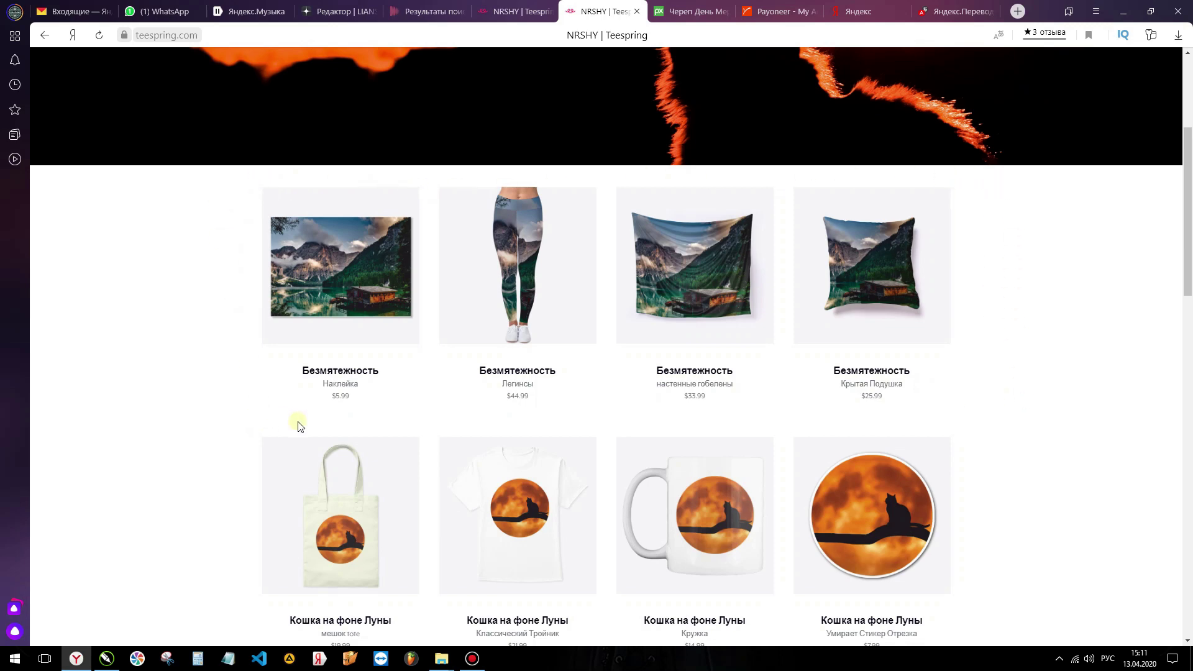
scroll(619, 460, "down", 1)
scroll(619, 457, "down", 3)
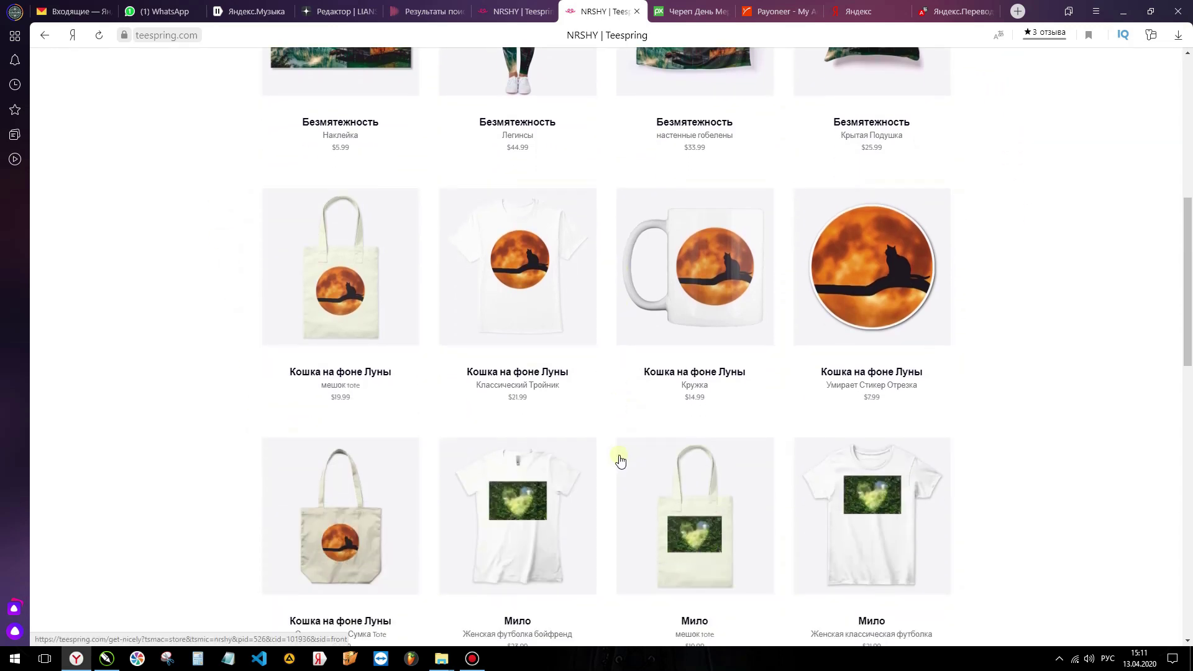
scroll(620, 460, "up", 7)
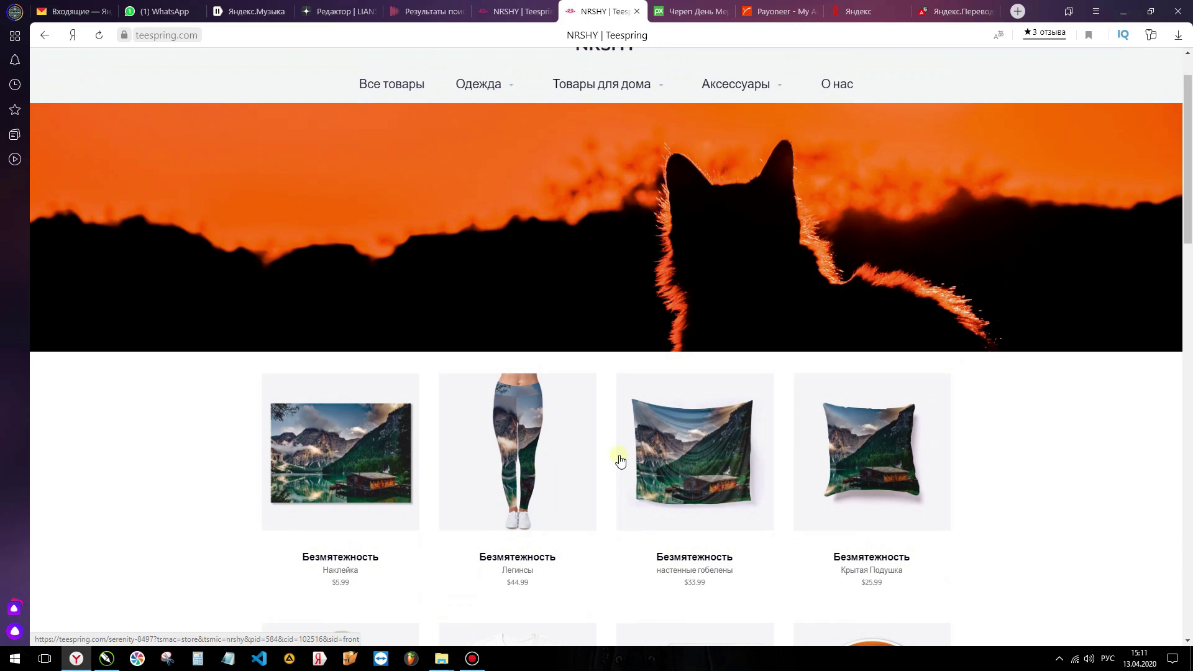
scroll(619, 460, "up", 1)
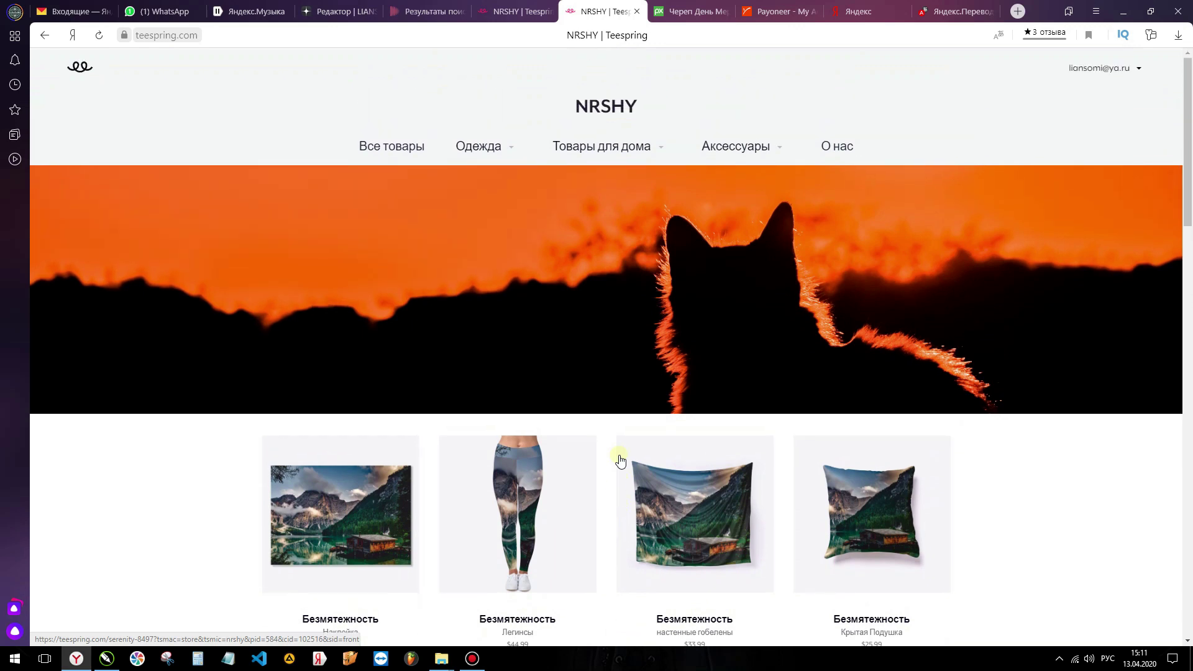